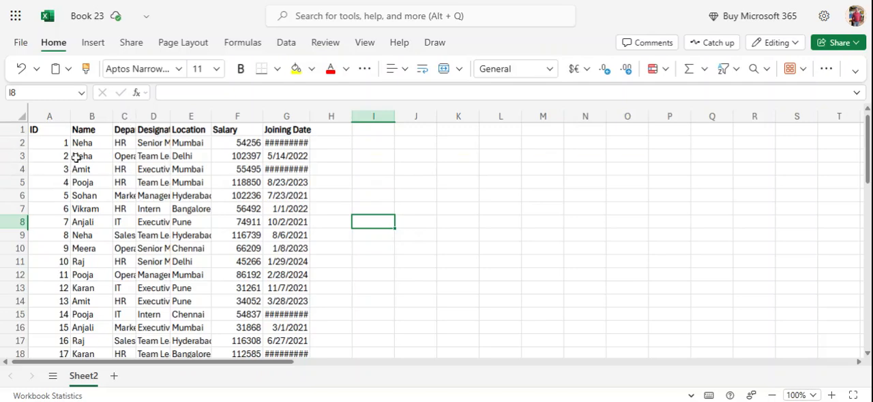
# - Convert the employee data range A1:G61 into a table with headers
pyautogui.scroll(-10, 223, 271)
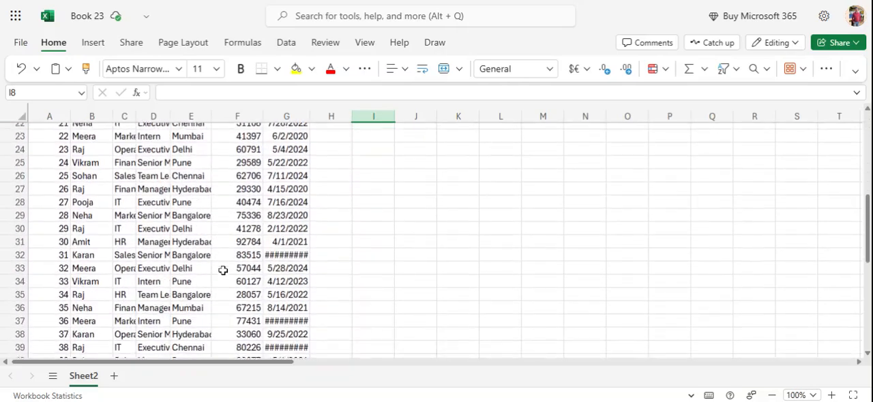
pyautogui.scroll(-7, 223, 271)
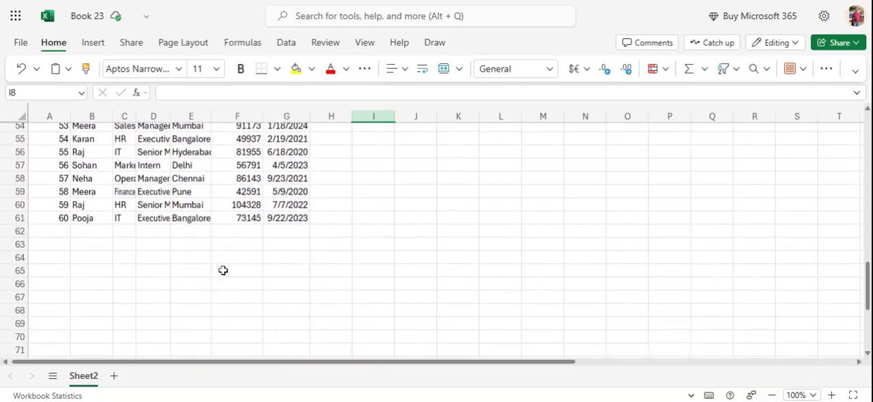
pyautogui.scroll(5, 223, 271)
pyautogui.scroll(13, 223, 270)
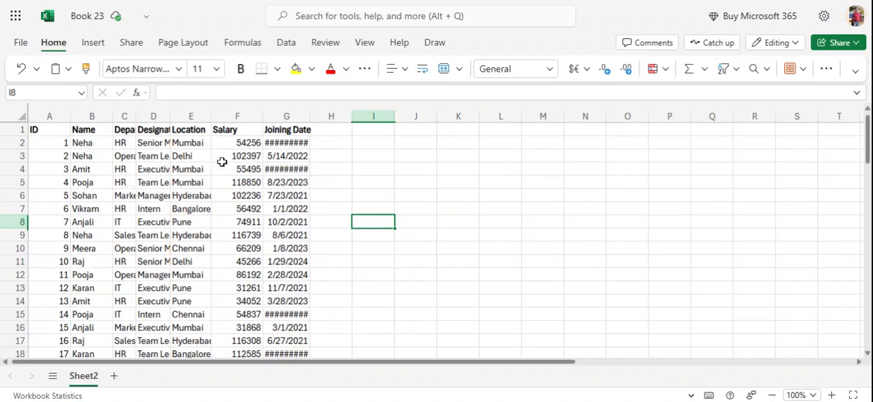
pyautogui.click(162, 198)
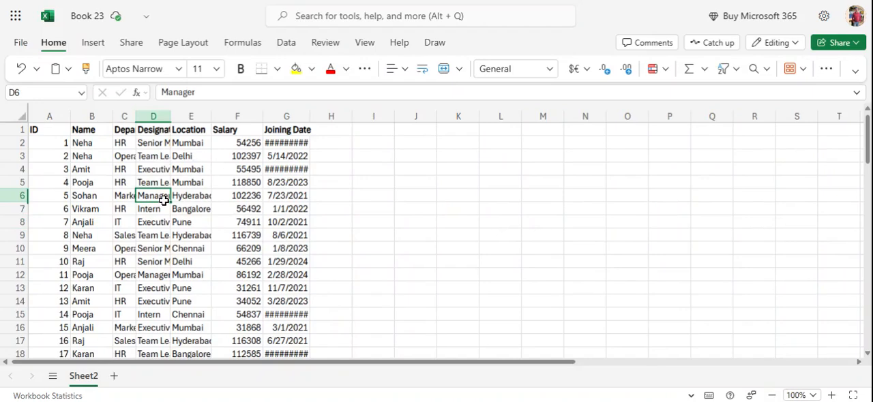
pyautogui.hotkey('ctrl', 'a')
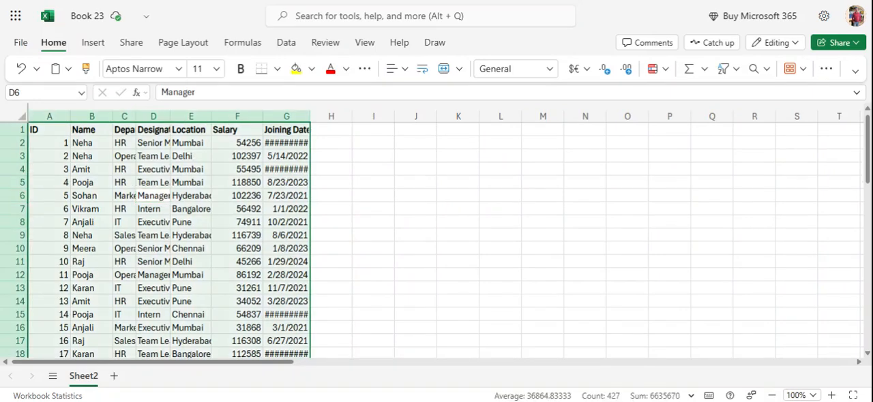
pyautogui.hotkey('ctrl', 't')
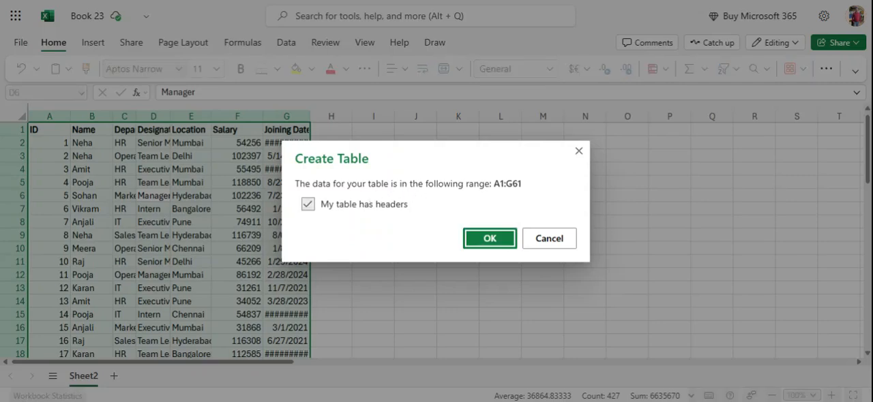
pyautogui.click(489, 239)
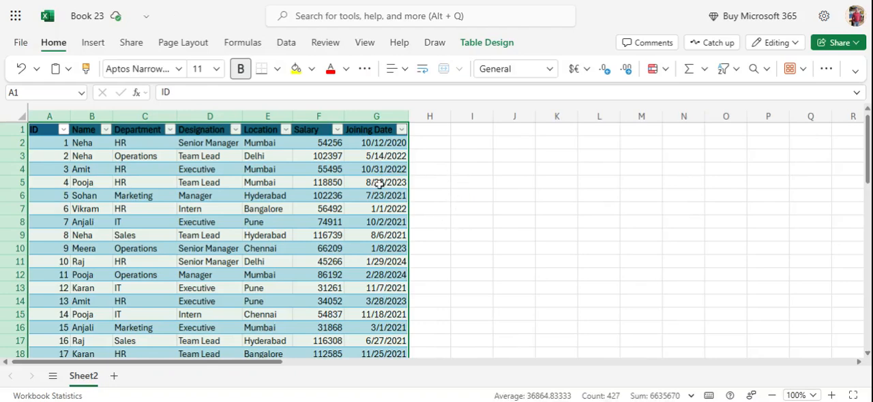
# - Start a new record directly below the table's last row with ID 61, the employee's full name and department HR
pyautogui.scroll(-2, 265, 169)
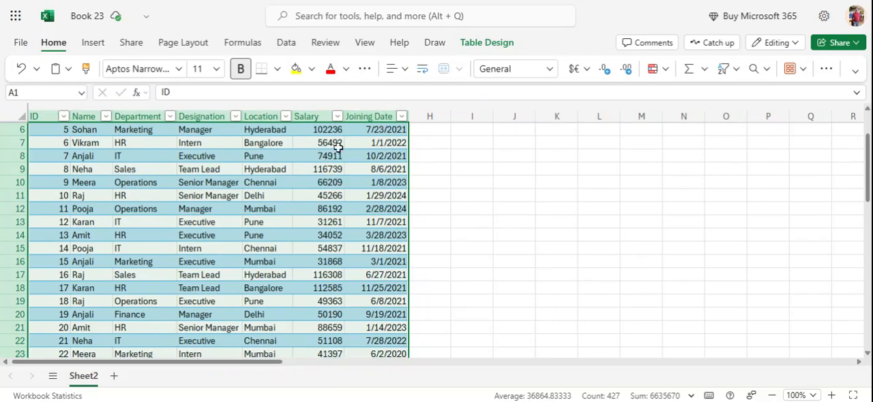
pyautogui.scroll(-7, 332, 149)
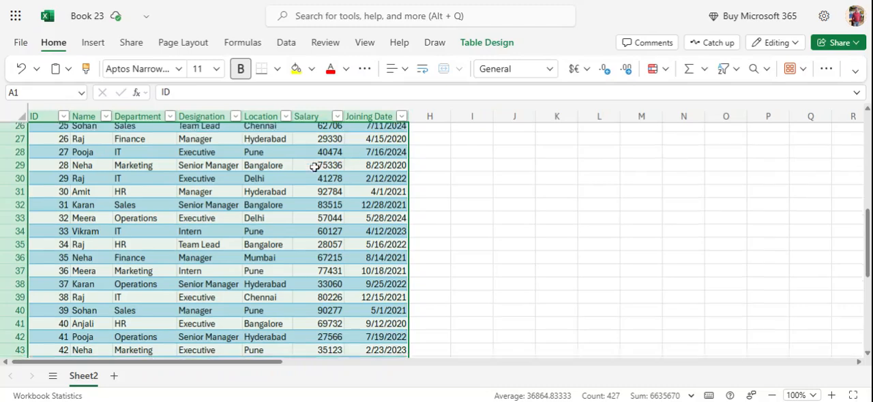
pyautogui.scroll(-9, 313, 169)
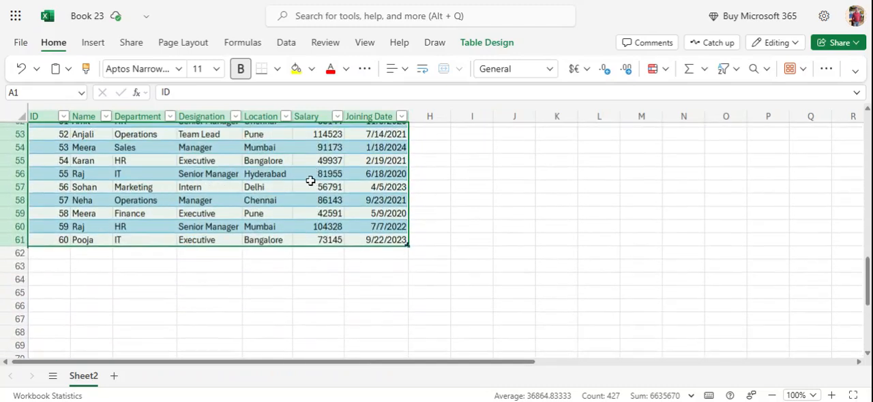
pyautogui.scroll(3, 313, 180)
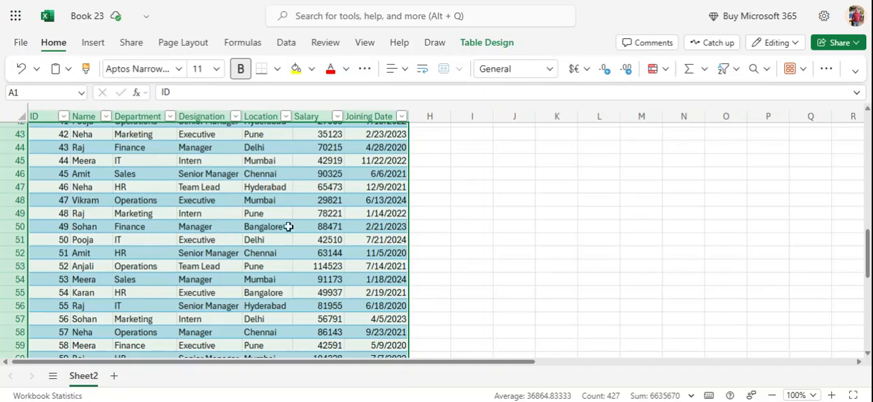
pyautogui.scroll(-3, 339, 238)
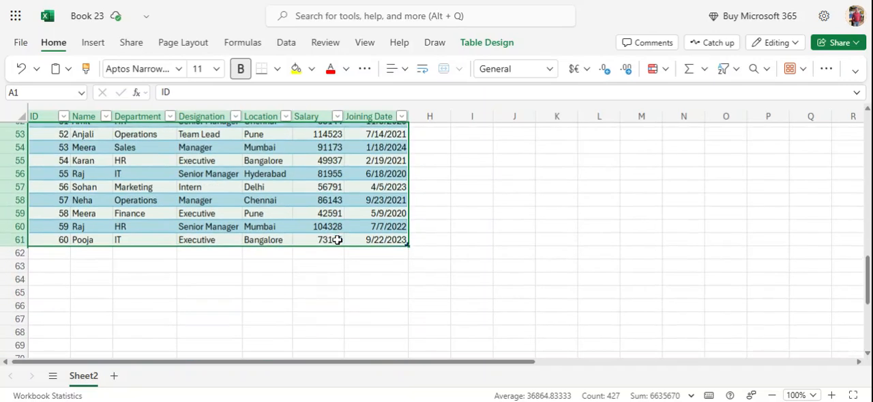
pyautogui.click(52, 257)
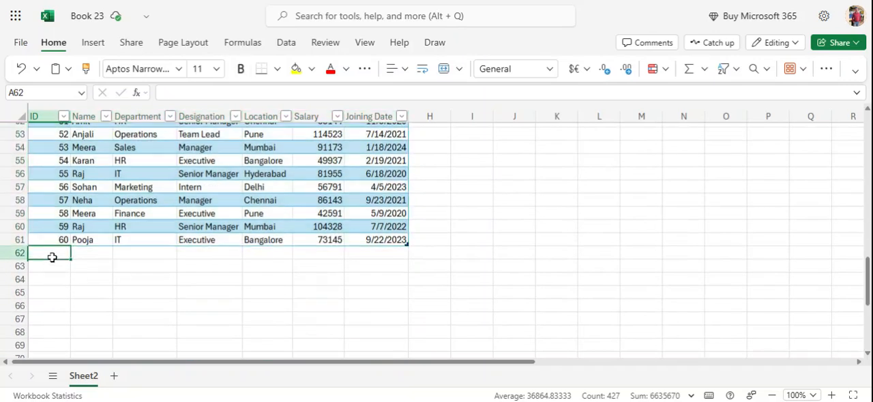
pyautogui.write('61')
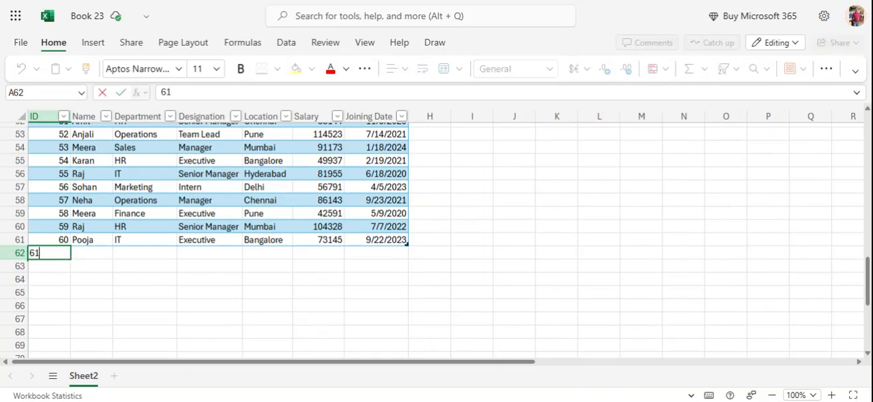
pyautogui.press('Tab')
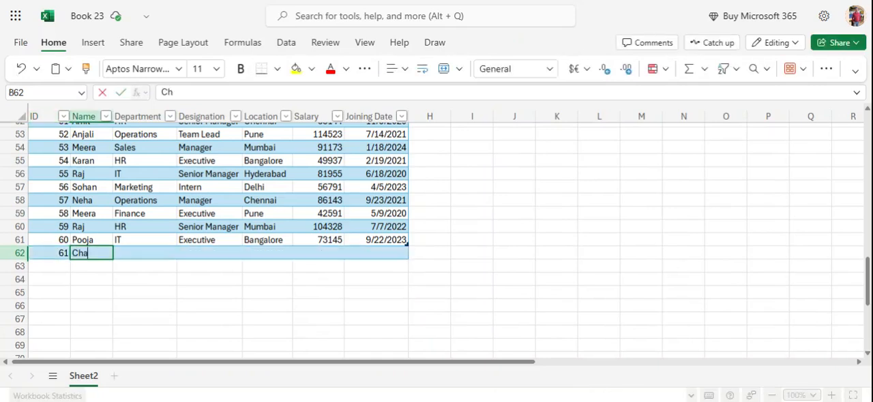
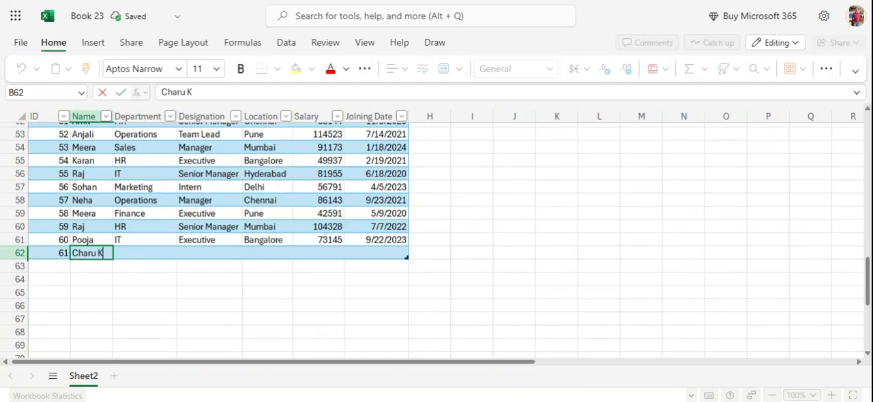
pyautogui.press('Tab')
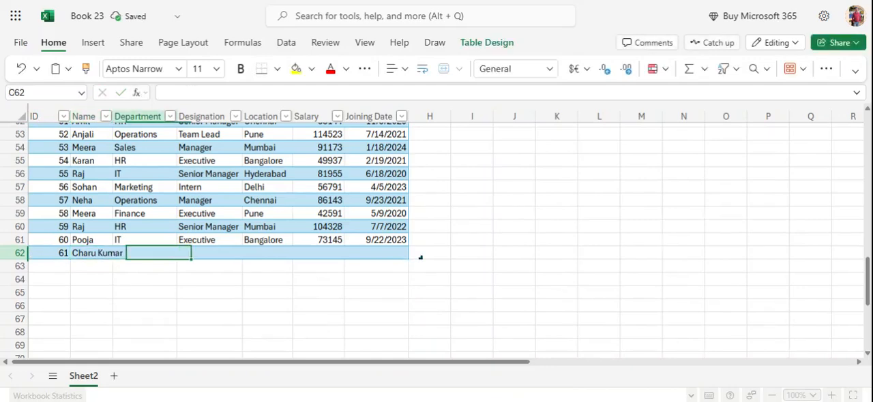
pyautogui.write('HR')
pyautogui.press('Tab')
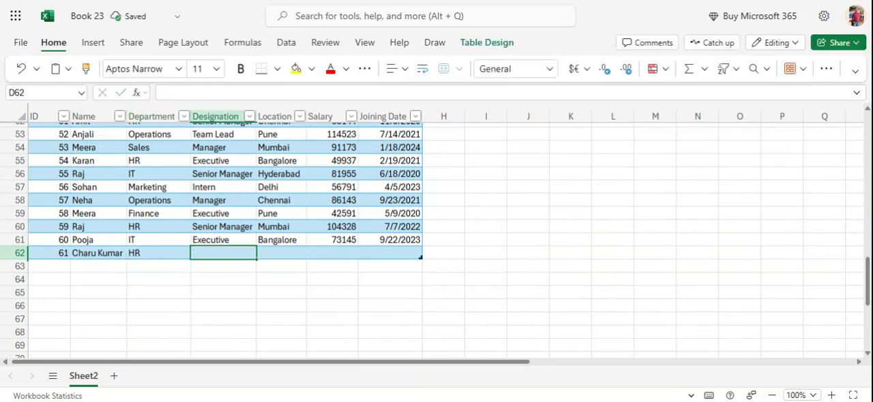
# - Complete the new record with designation Training, location Udaipur, salary 85458 and joining date 9/29/2025
pyautogui.write('Training')
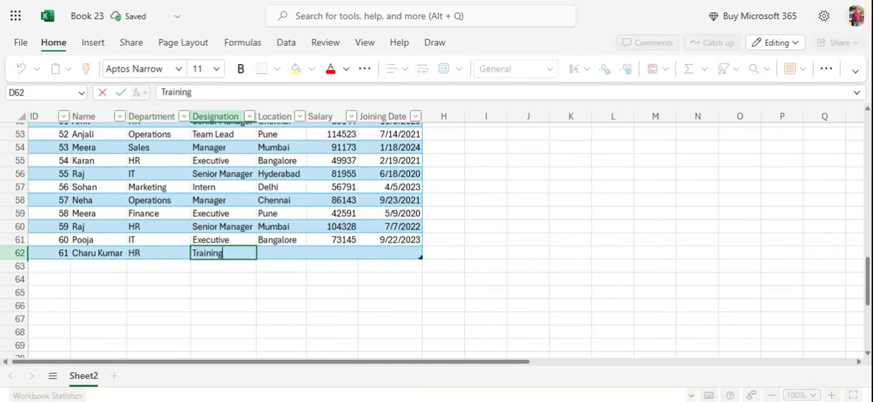
pyautogui.press('Tab')
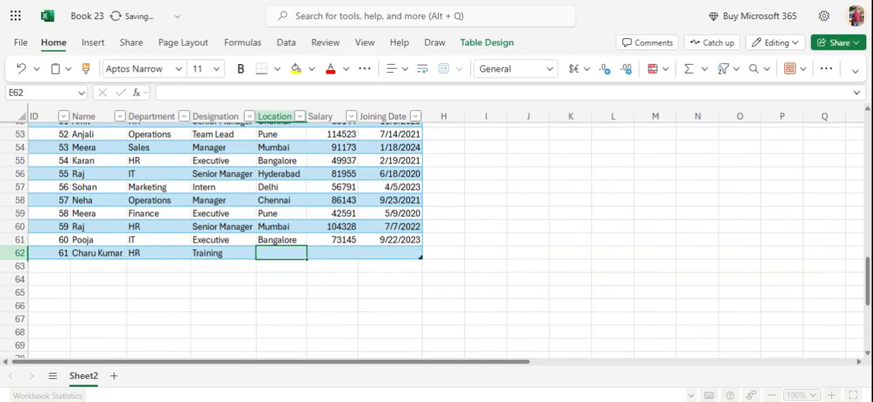
pyautogui.write('Udaipur')
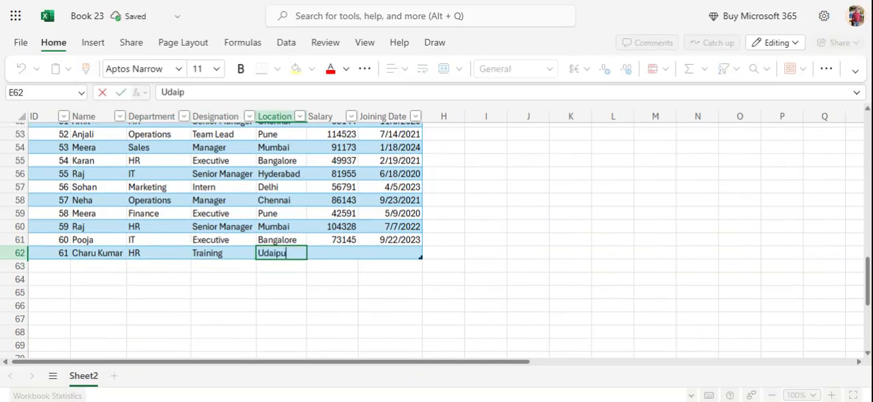
pyautogui.press('Tab')
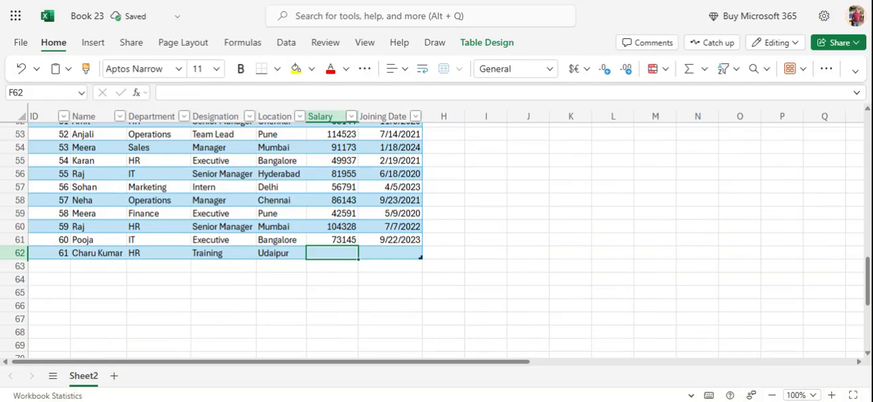
pyautogui.write('85458')
pyautogui.press('Tab')
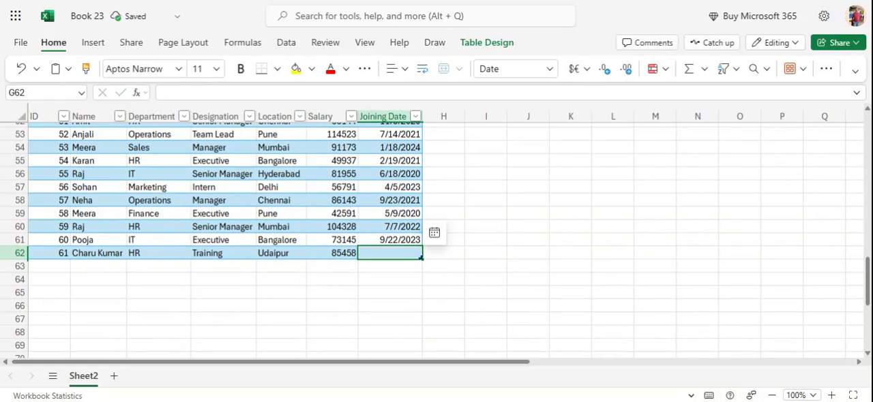
pyautogui.write('28')
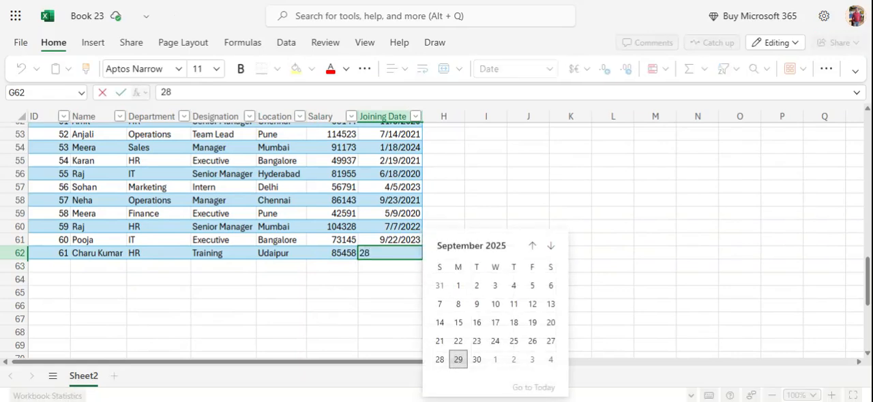
pyautogui.click(457, 359)
# - Apply the light table style with a solid green header and green row lines to the employee table
pyautogui.scroll(8, 555, 218)
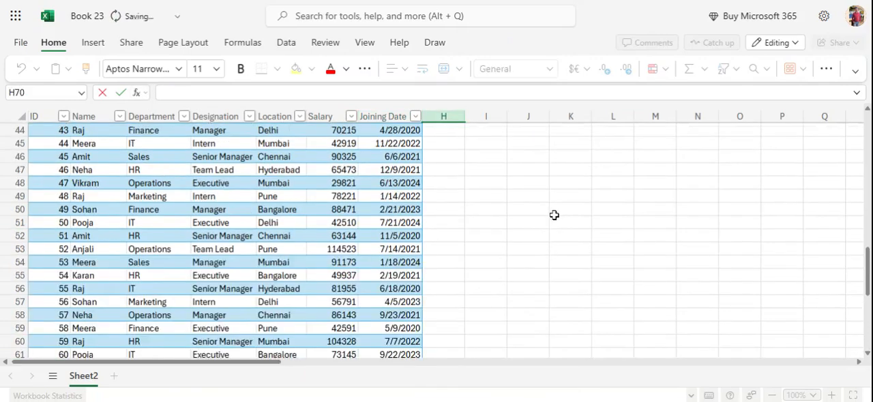
pyautogui.scroll(10, 546, 221)
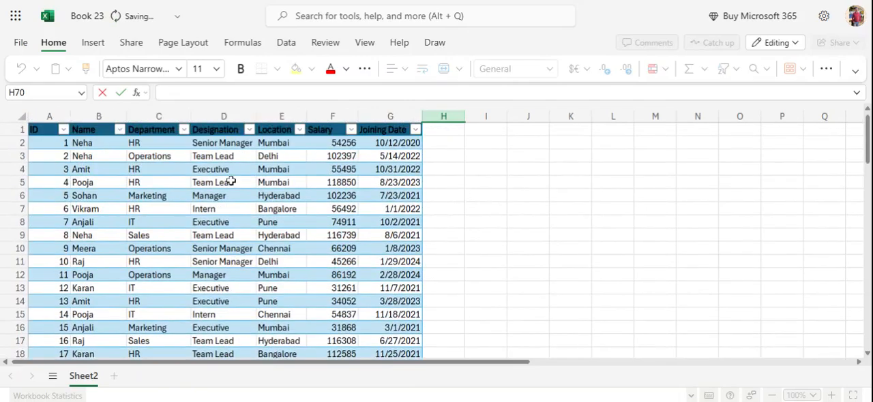
pyautogui.scroll(-13, 307, 204)
pyautogui.scroll(-3, 308, 234)
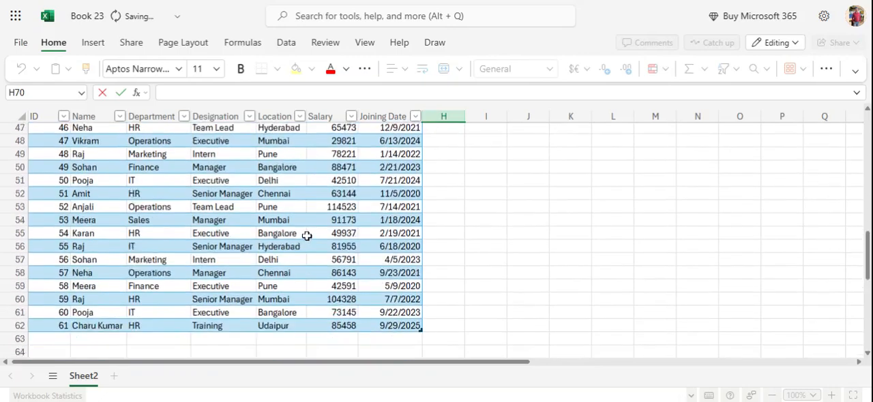
pyautogui.scroll(4, 311, 234)
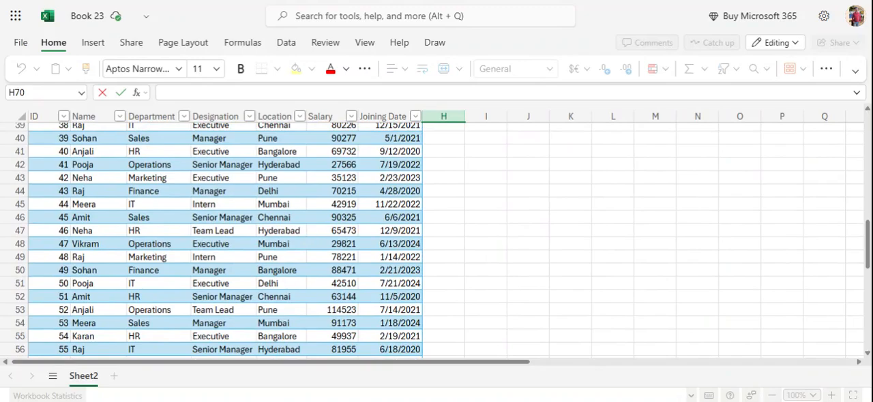
pyautogui.scroll(13, 276, 227)
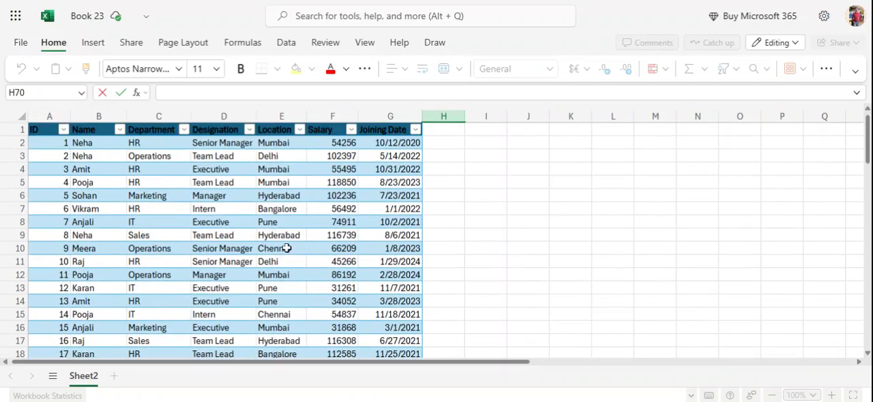
pyautogui.scroll(-2, 282, 248)
pyautogui.click(317, 210)
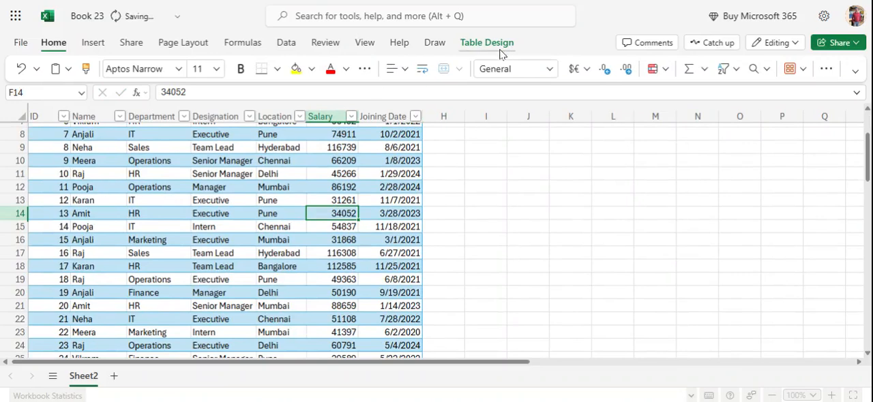
pyautogui.click(492, 48)
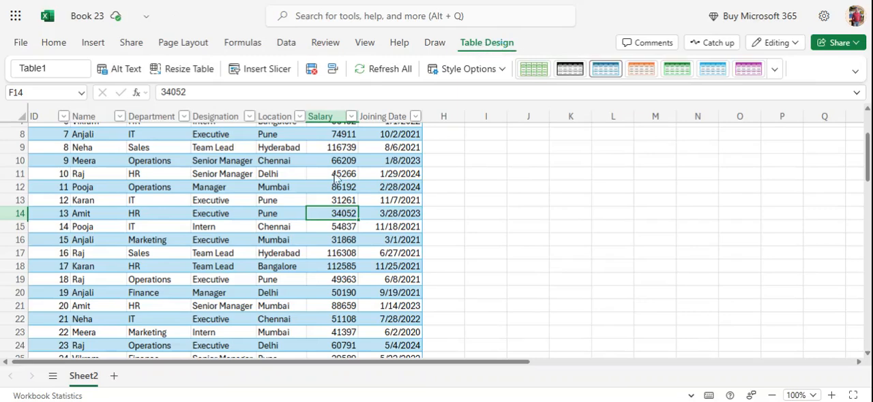
pyautogui.click(390, 74)
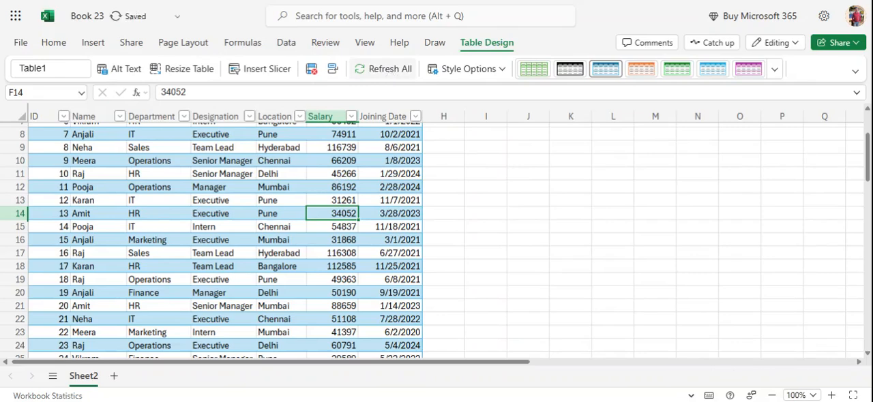
pyautogui.click(775, 72)
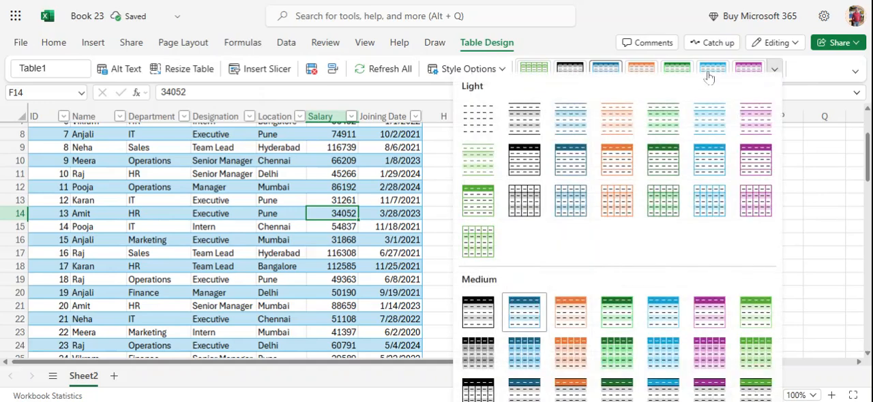
pyautogui.click(469, 209)
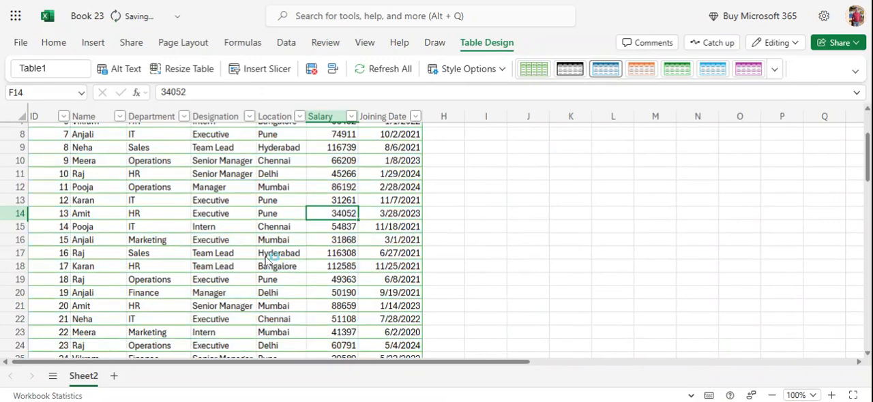
pyautogui.scroll(3, 405, 214)
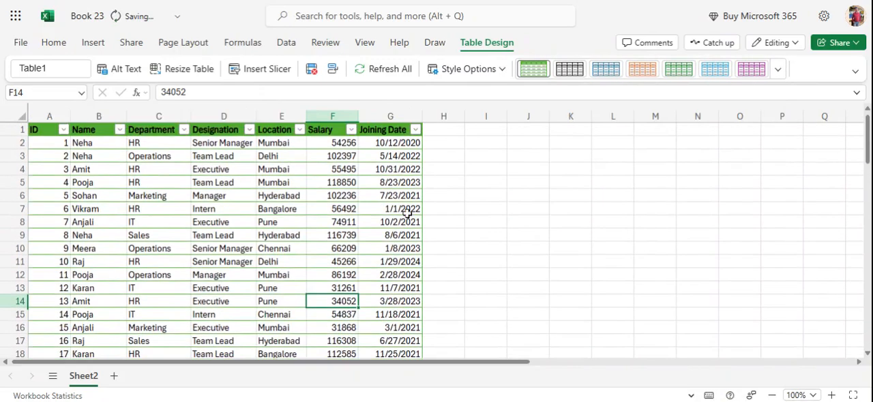
# - Center the data in all cells of the employee table horizontally
pyautogui.scroll(-2, 205, 222)
pyautogui.scroll(2, 205, 222)
pyautogui.click(206, 223)
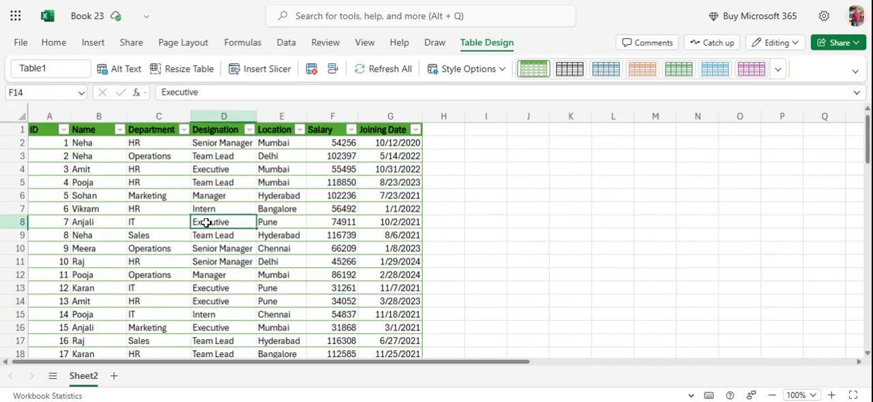
pyautogui.hotkey('ctrl', 'a')
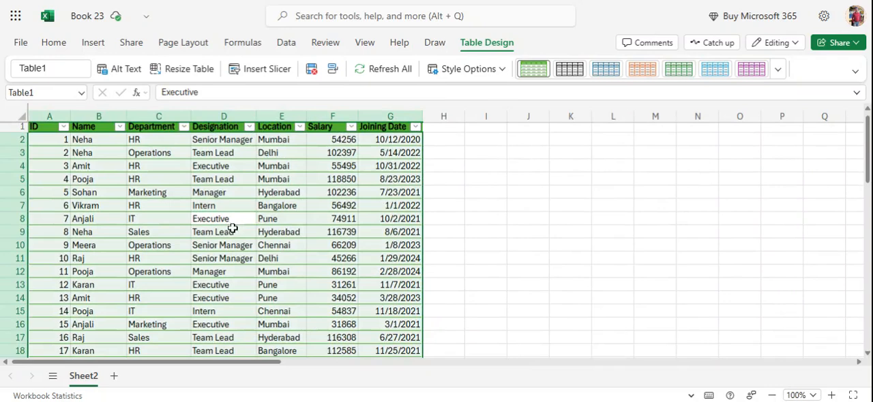
pyautogui.click(57, 44)
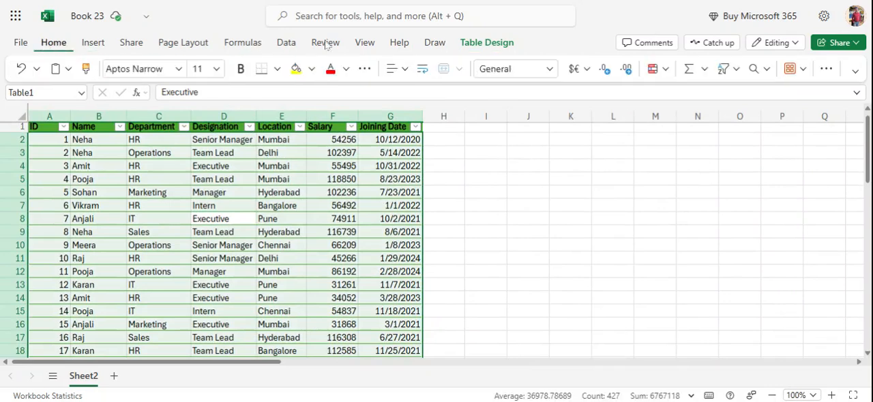
pyautogui.click(405, 69)
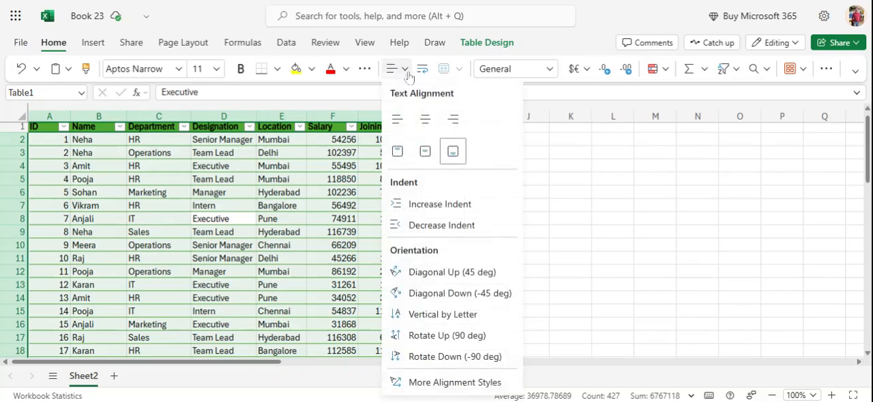
pyautogui.click(423, 122)
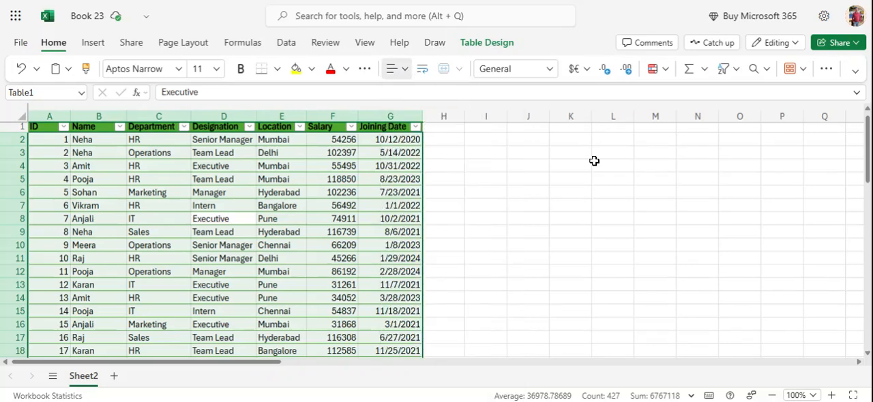
pyautogui.click(484, 210)
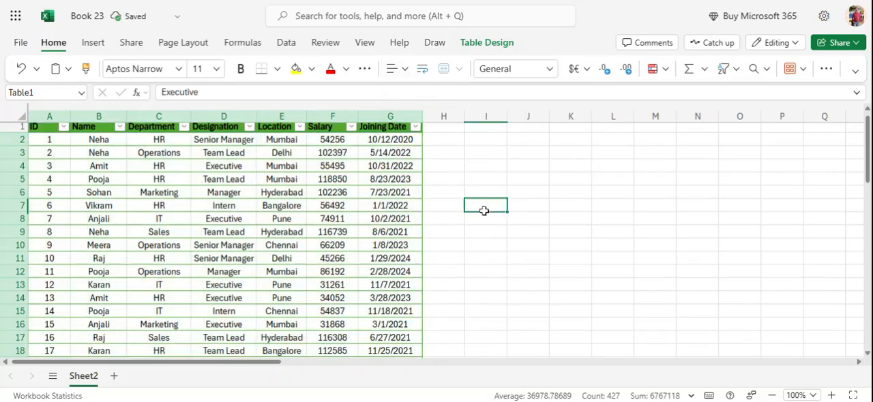
# - Look through the employee table down to its last record and check the number format of cells across the Joining Date column
pyautogui.scroll(-9, 541, 233)
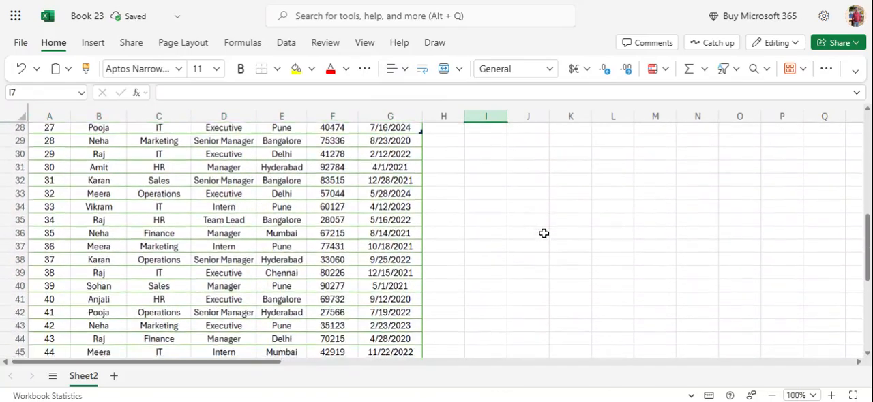
pyautogui.scroll(-9, 544, 233)
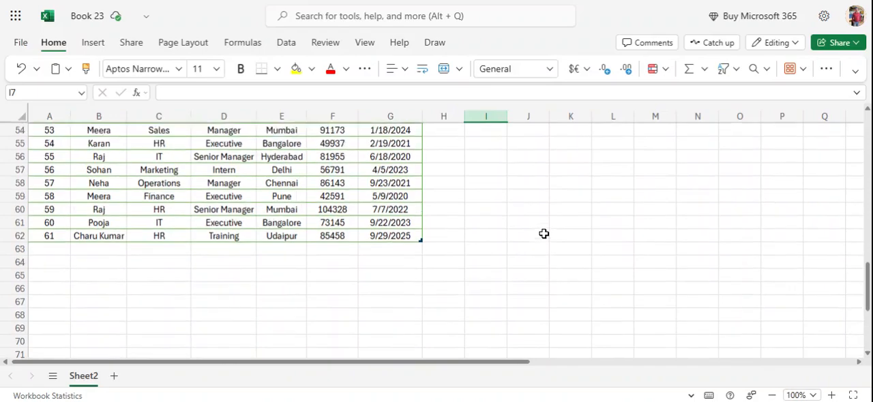
pyautogui.scroll(11, 544, 234)
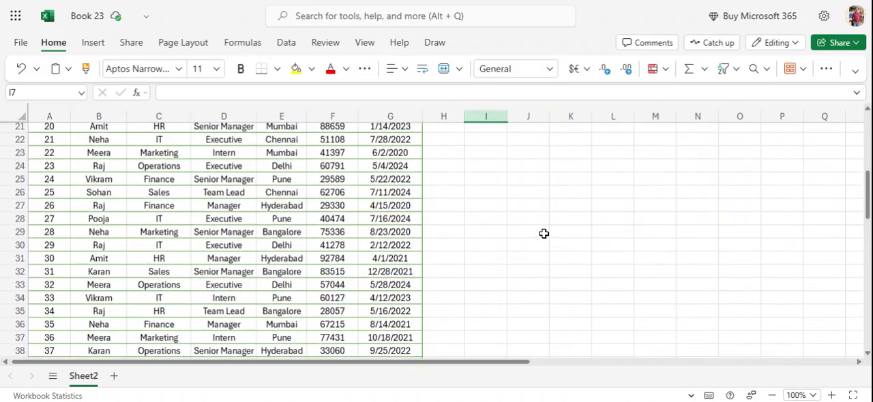
pyautogui.scroll(3, 547, 233)
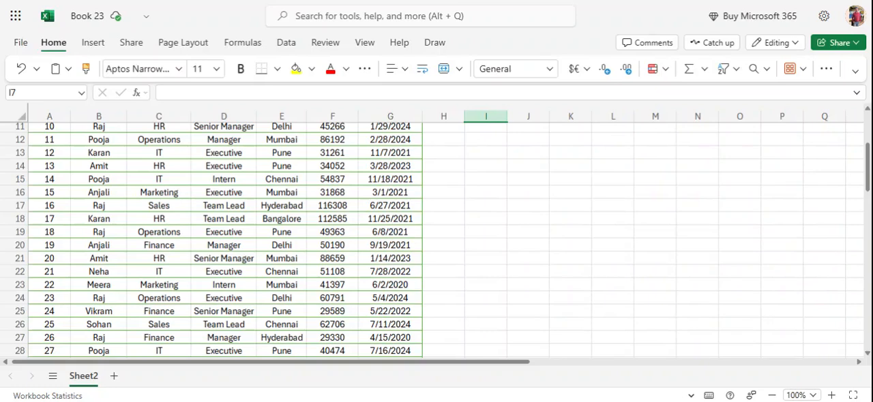
pyautogui.scroll(4, 544, 224)
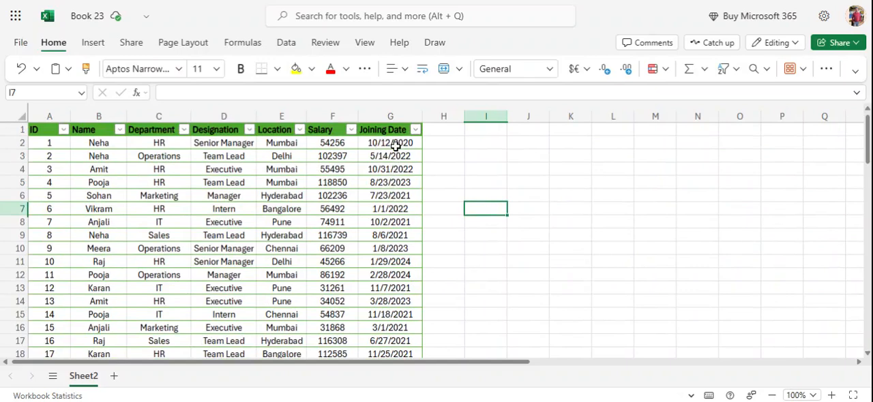
pyautogui.click(399, 170)
pyautogui.click(393, 220)
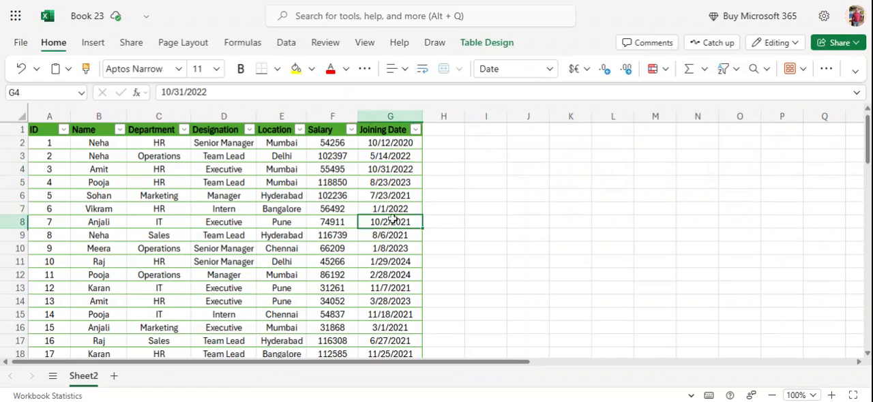
pyautogui.click(393, 275)
pyautogui.click(395, 313)
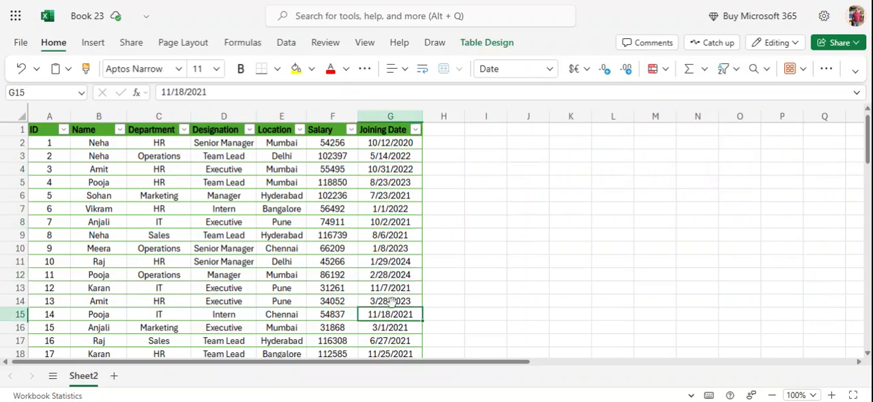
pyautogui.click(393, 238)
pyautogui.click(396, 208)
pyautogui.click(399, 184)
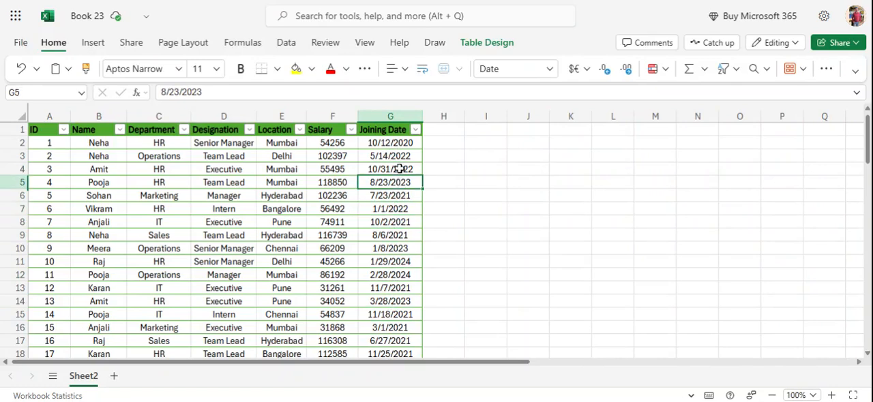
pyautogui.click(399, 169)
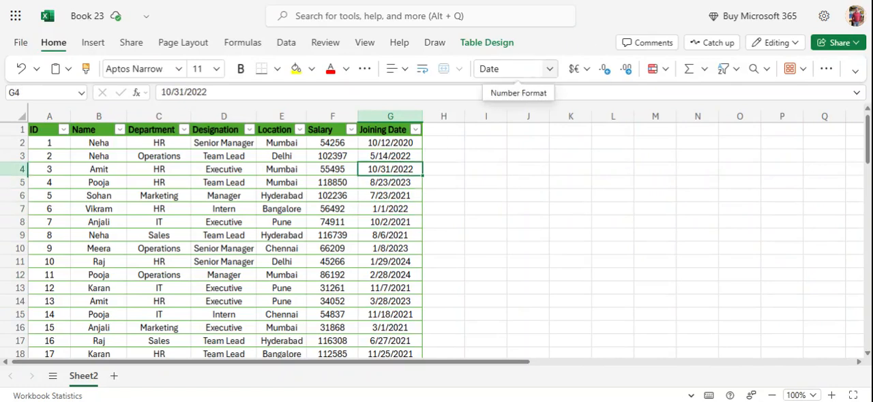
pyautogui.click(397, 264)
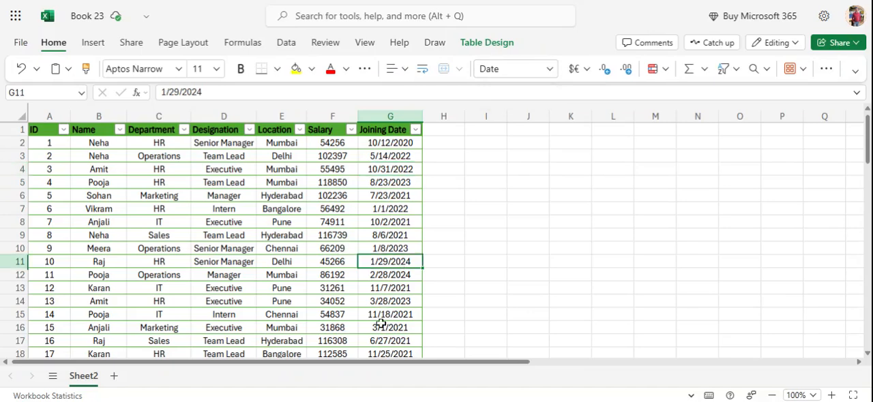
pyautogui.click(382, 327)
pyautogui.click(394, 353)
pyautogui.click(394, 274)
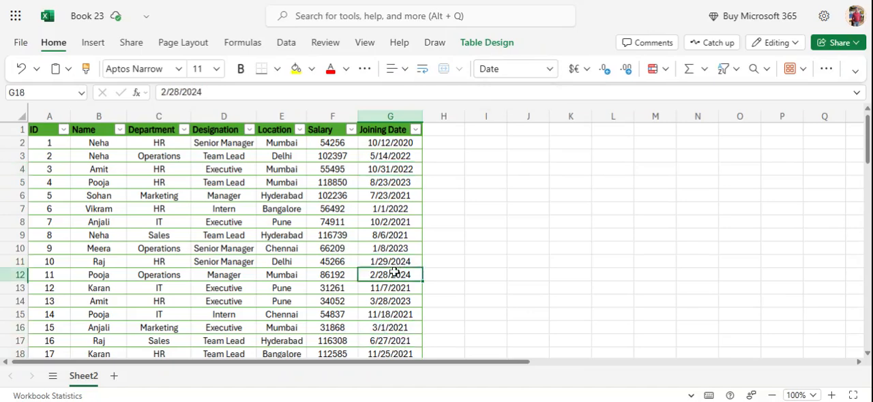
pyautogui.click(394, 211)
pyautogui.click(394, 157)
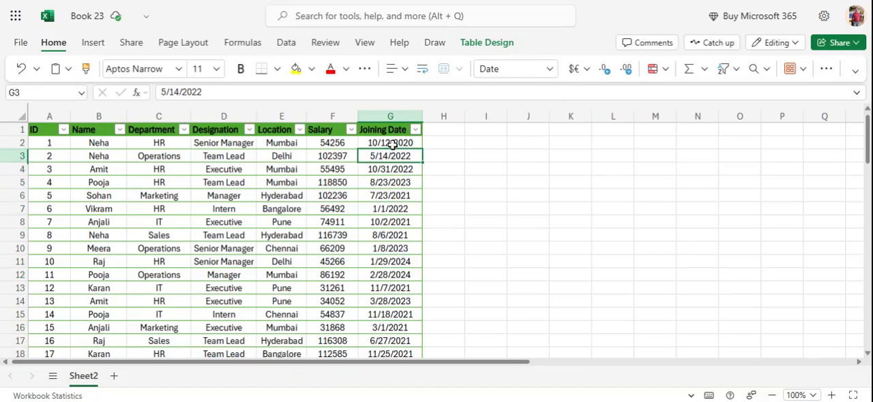
pyautogui.click(392, 144)
pyautogui.click(389, 223)
pyautogui.click(383, 273)
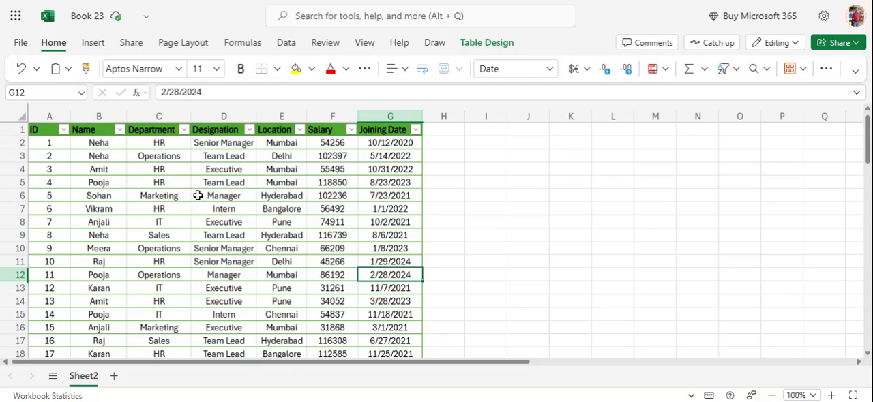
pyautogui.doubleClick(182, 170)
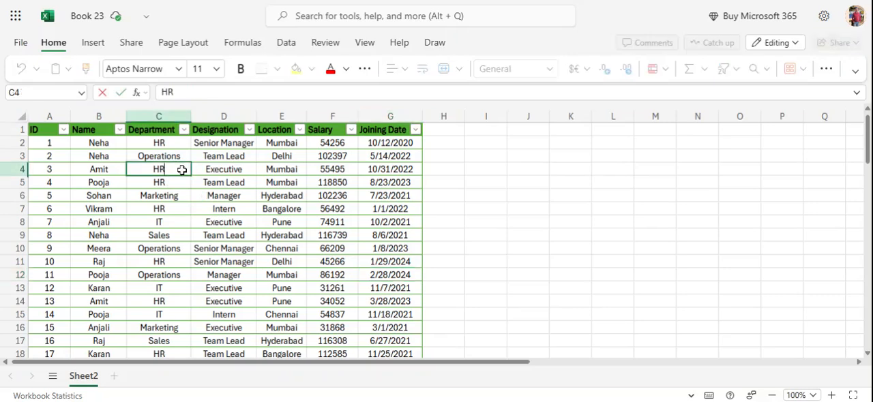
pyautogui.click(180, 183)
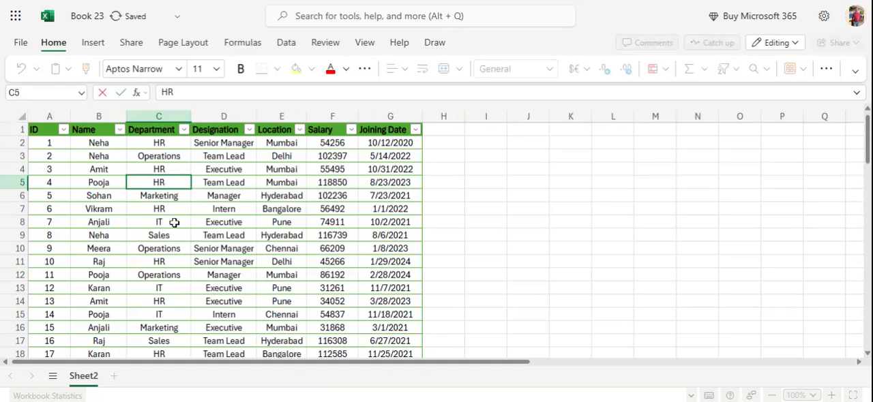
pyautogui.click(294, 246)
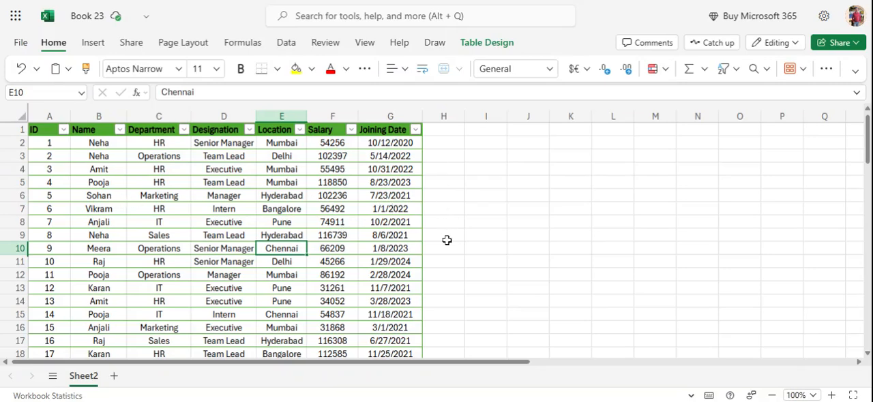
pyautogui.click(520, 239)
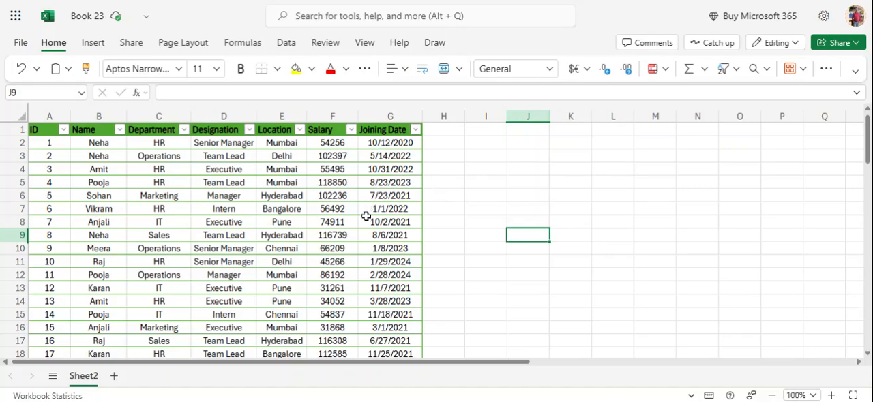
# - Select the whole employee table, open the print preview of the active sheet and return to the workbook
pyautogui.click(298, 241)
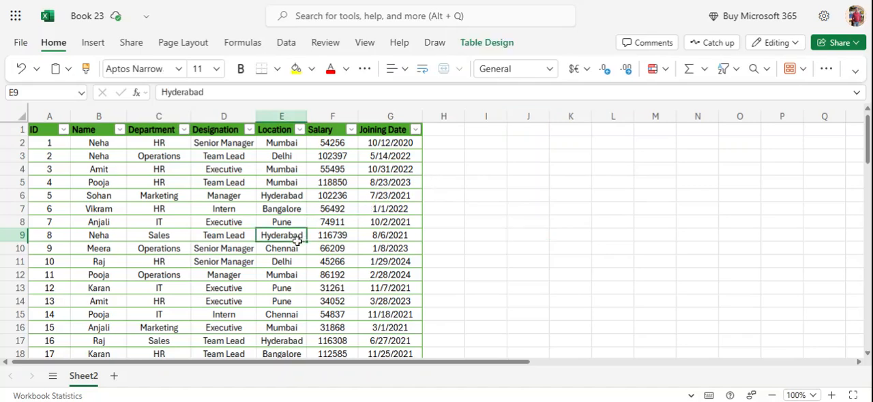
pyautogui.hotkey('ctrl', 'a')
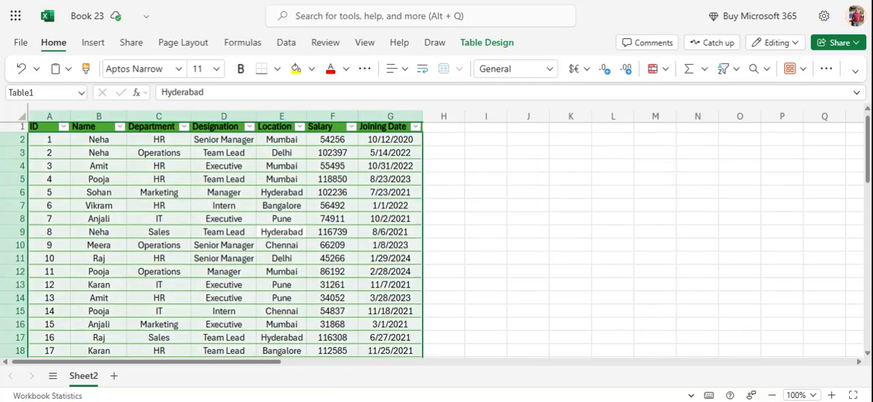
pyautogui.hotkey('ctrl', 'p')
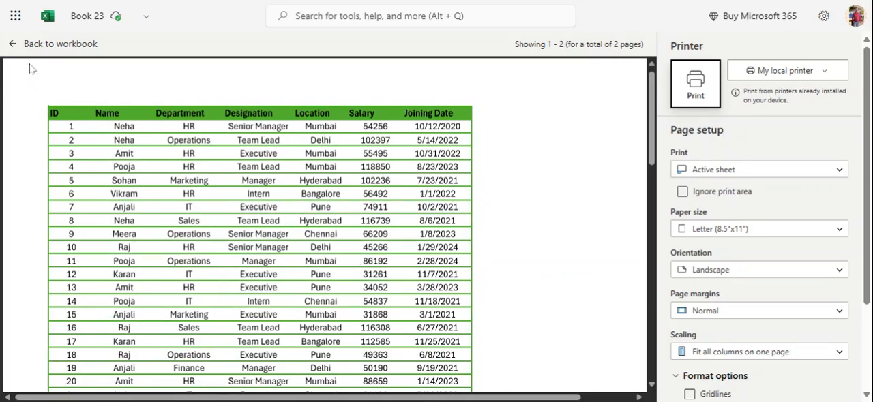
pyautogui.click(13, 44)
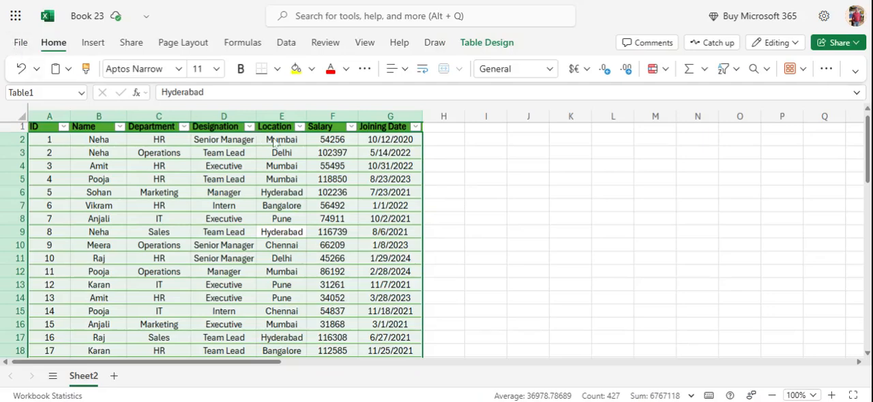
pyautogui.click(485, 192)
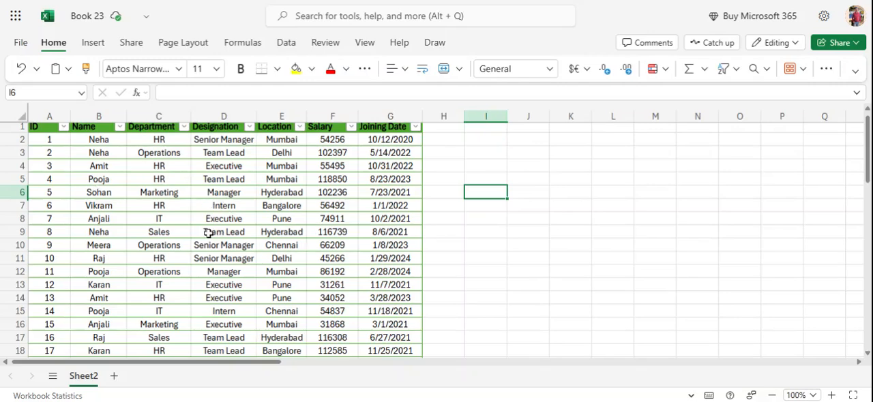
pyautogui.click(163, 192)
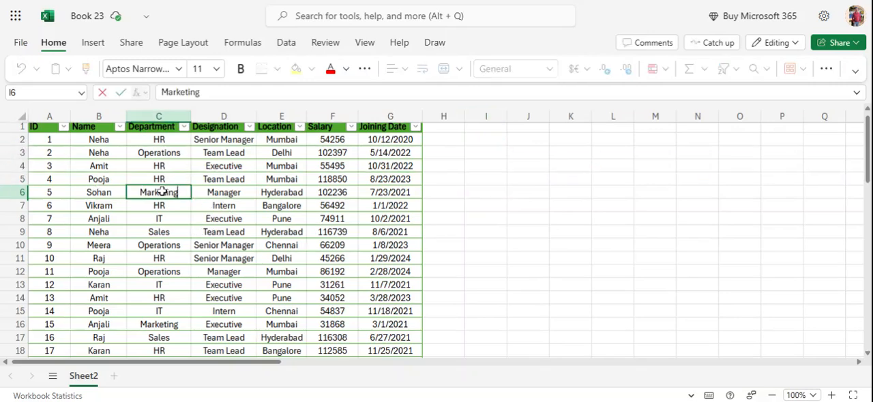
pyautogui.click(195, 243)
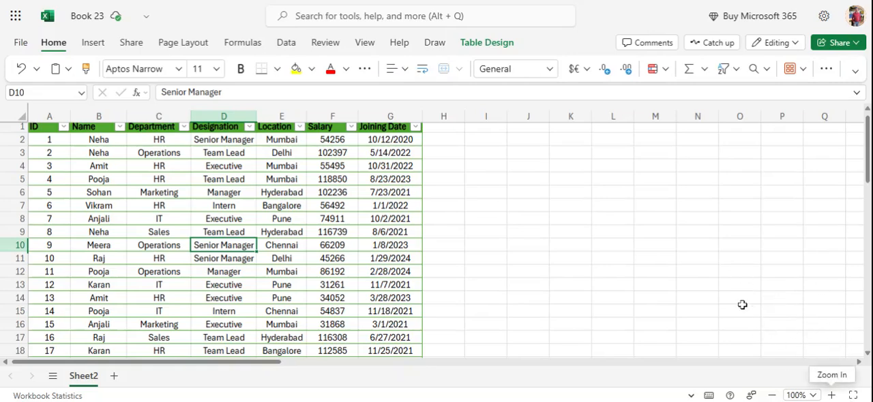
# - Add a new blank worksheet to the workbook and return to Sheet2 with the employee table
pyautogui.click(115, 377)
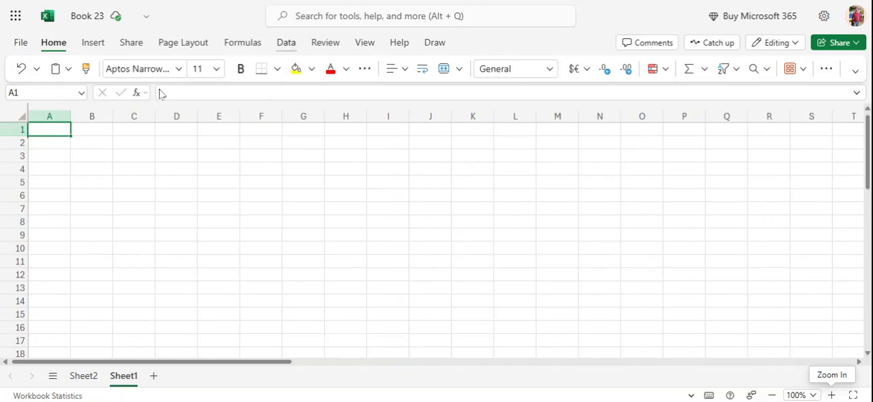
pyautogui.click(287, 43)
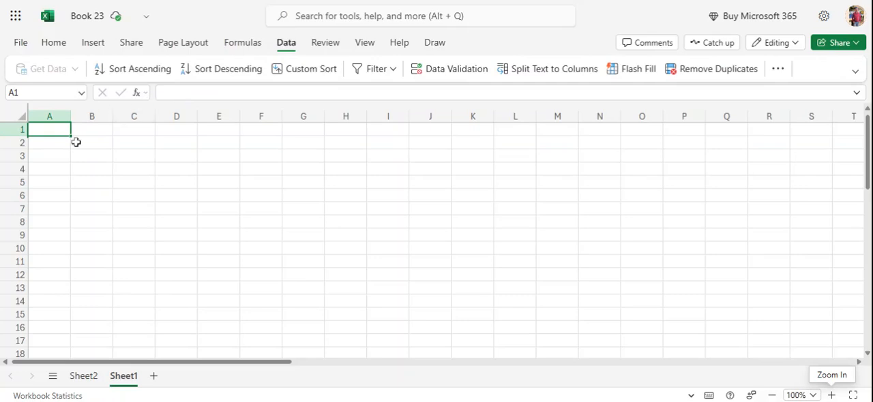
pyautogui.click(177, 169)
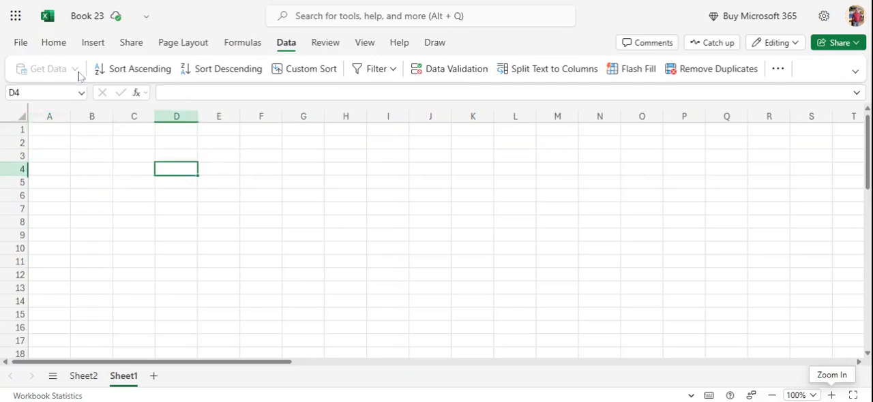
pyautogui.click(70, 174)
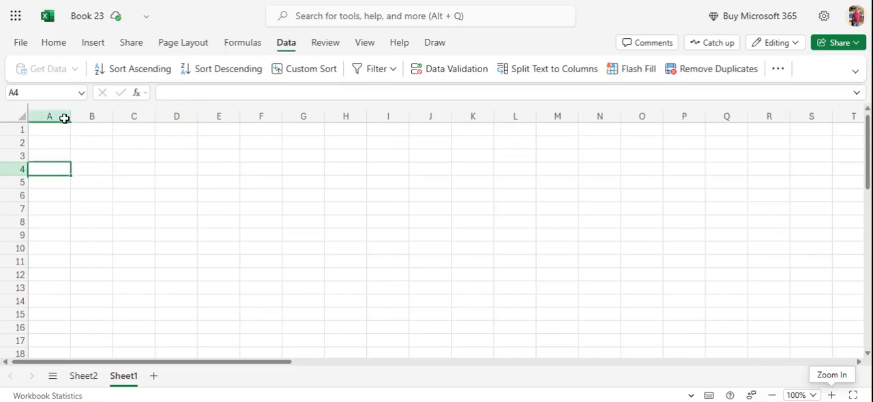
pyautogui.click(75, 375)
pyautogui.click(596, 229)
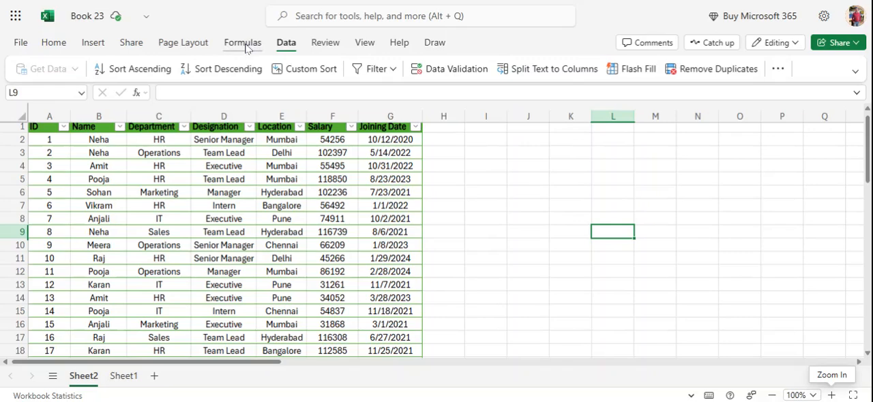
# - Switch to the blank Sheet1 and bring up the data import and sorting commands
pyautogui.click(121, 383)
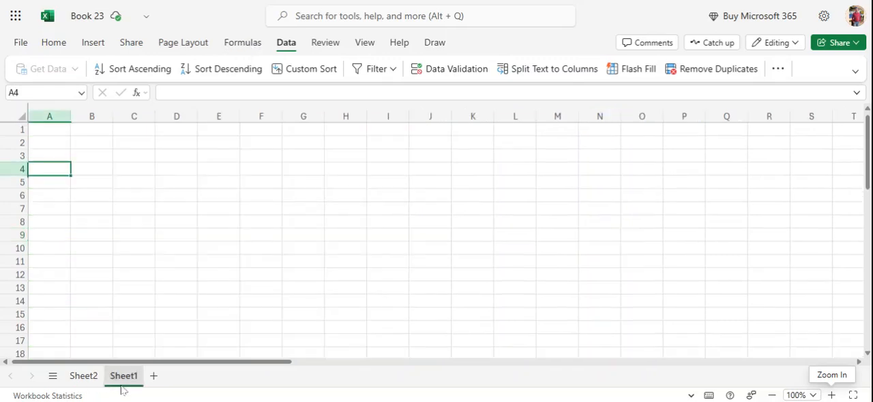
pyautogui.click(58, 129)
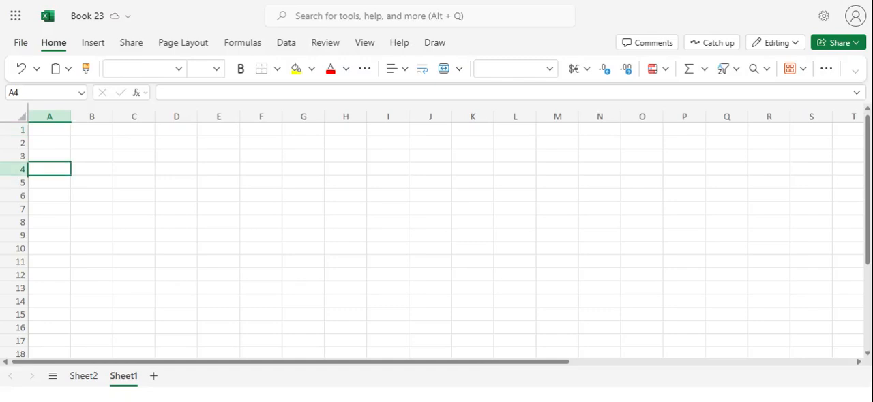
pyautogui.click(285, 44)
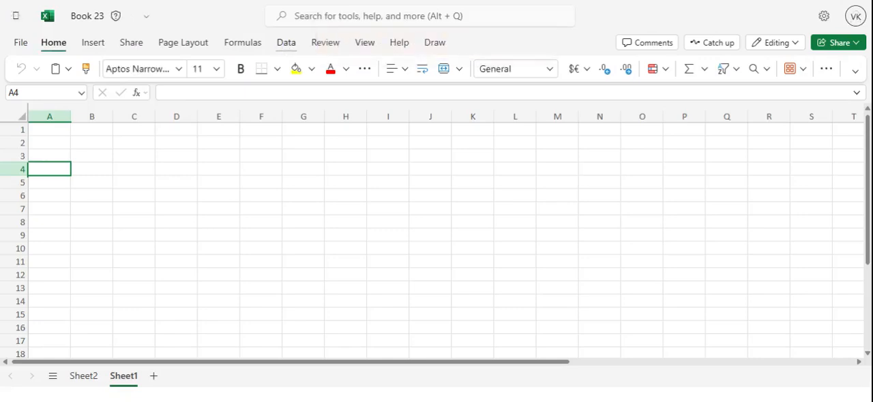
pyautogui.click(285, 43)
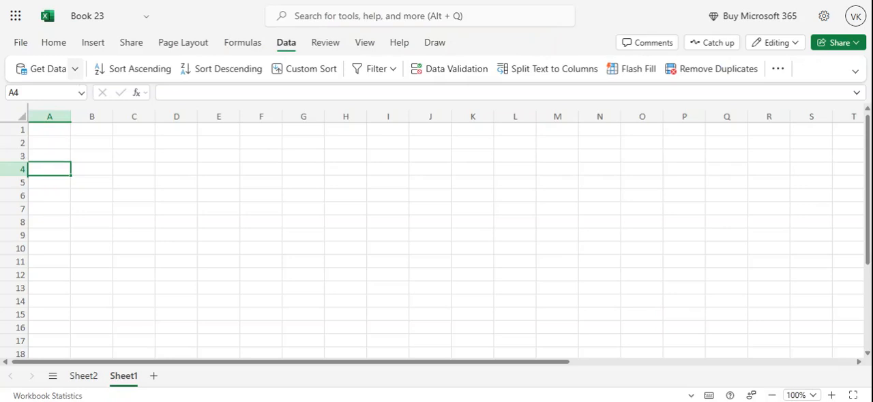
# - Try to import data from a picture into Sheet1, then dismiss the import pane
pyautogui.click(75, 69)
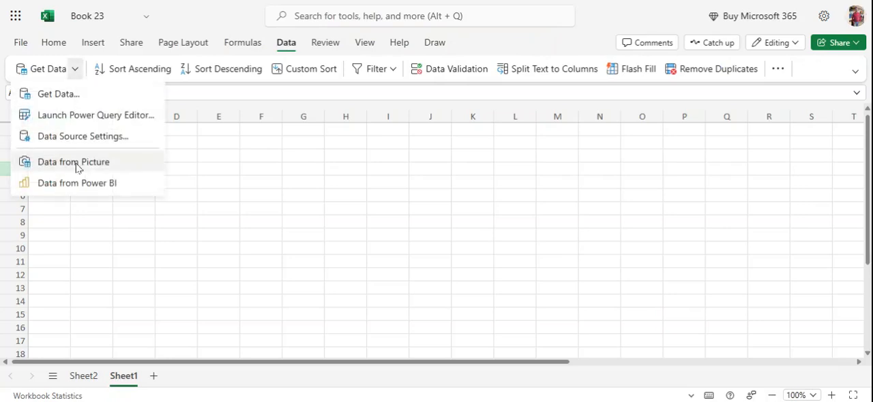
pyautogui.click(76, 163)
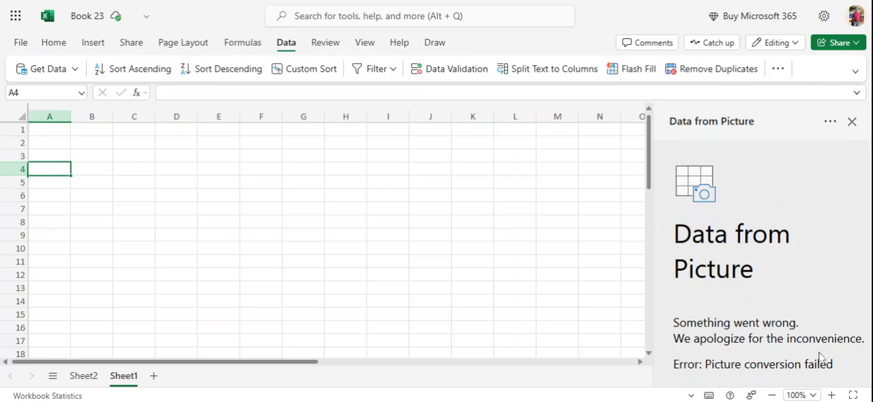
pyautogui.click(852, 122)
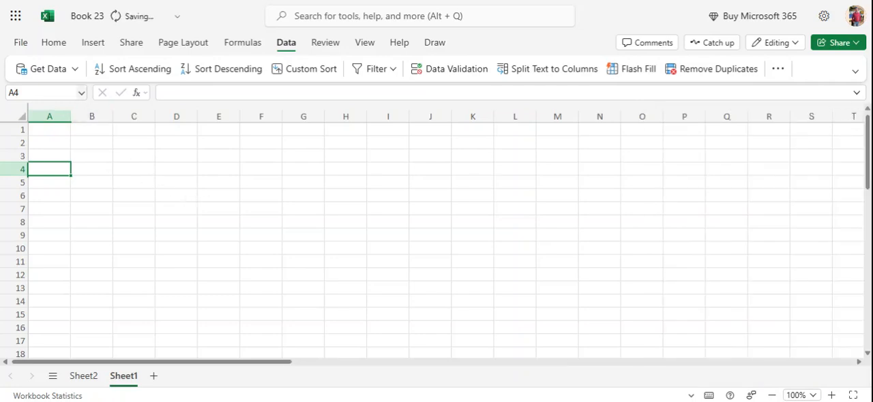
# - Import the employee table from a picture into Sheet1 starting at cell A1, inserting the data without reviewing the flagged items
pyautogui.click(33, 130)
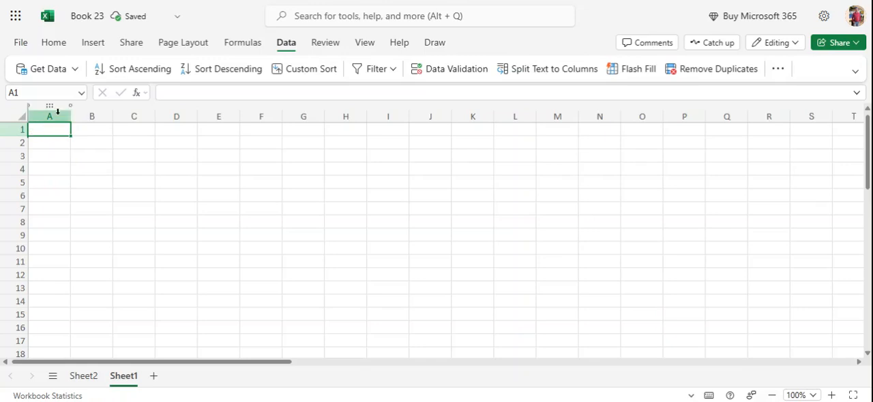
pyautogui.click(76, 69)
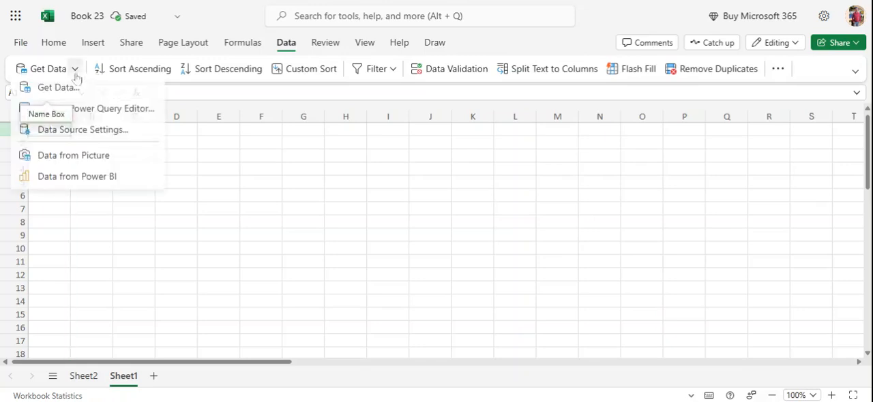
pyautogui.click(68, 166)
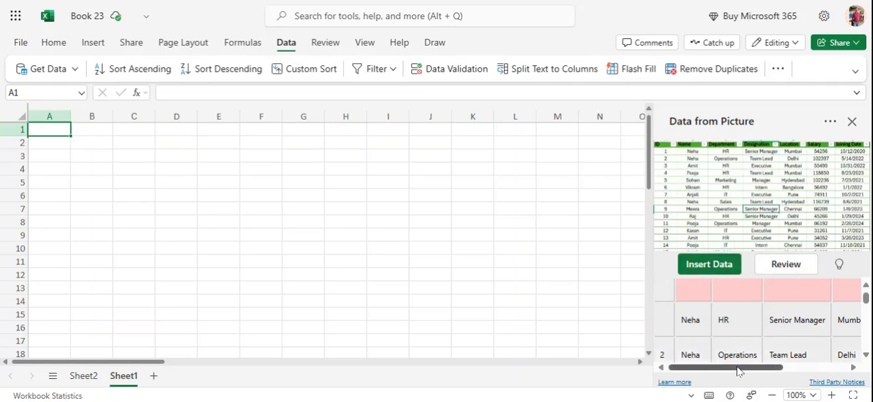
pyautogui.moveTo(738, 371)
pyautogui.mouseDown()
pyautogui.moveTo(816, 375)
pyautogui.moveTo(736, 373)
pyautogui.mouseUp()
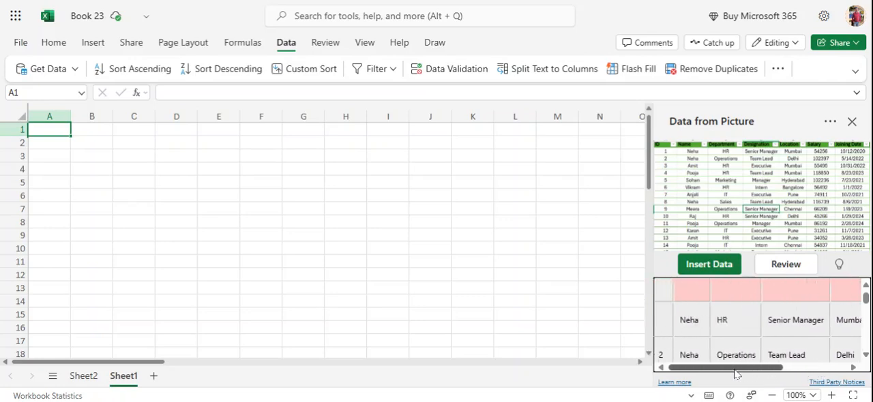
pyautogui.click(701, 263)
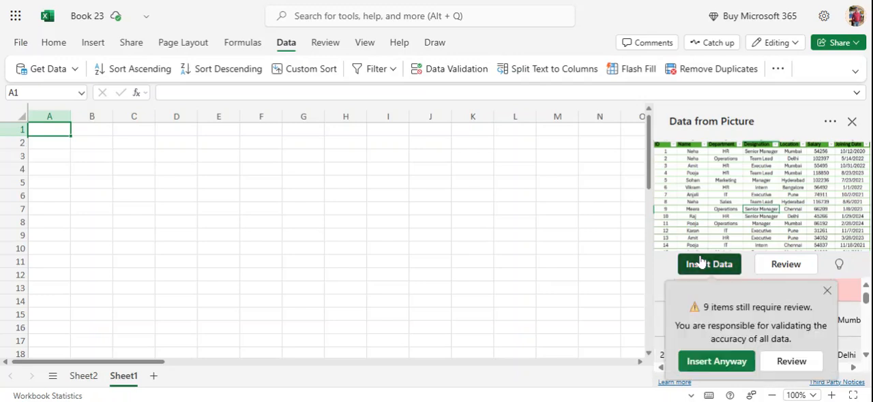
pyautogui.click(698, 364)
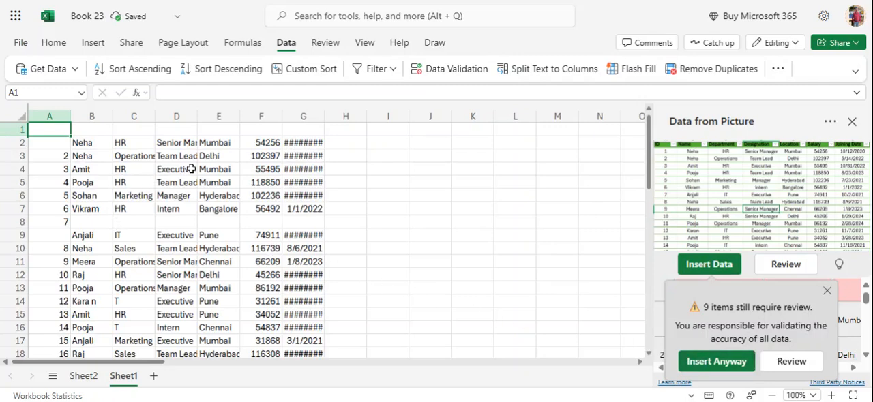
# - Widen column G of the imported data on Sheet1 enough to show the full joining dates
pyautogui.scroll(-3, 194, 174)
pyautogui.scroll(3, 195, 176)
pyautogui.moveTo(324, 115); pyautogui.dragTo(342, 119)
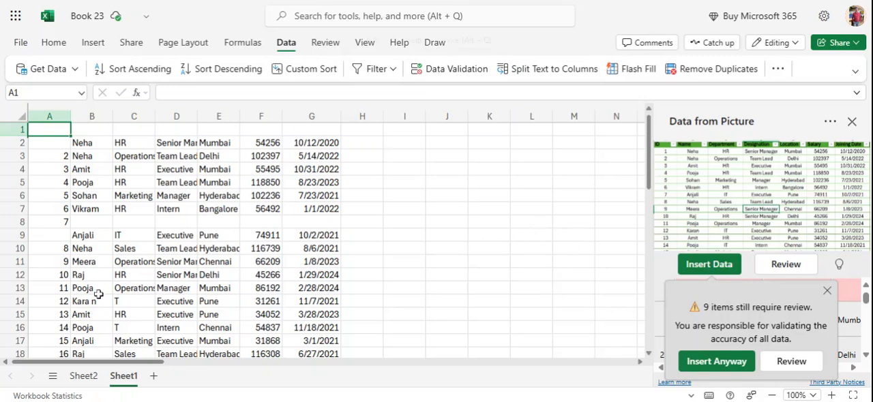
# - Check the original employee table on Sheet2, close the Data from Picture pane and return to Sheet1
pyautogui.click(83, 377)
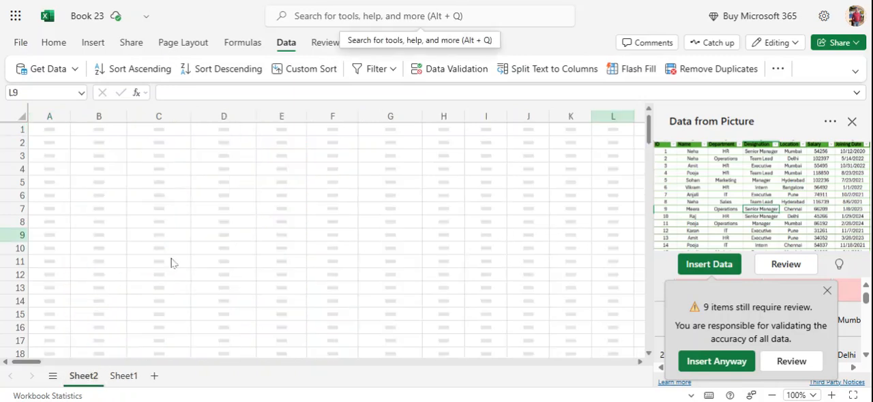
pyautogui.click(851, 123)
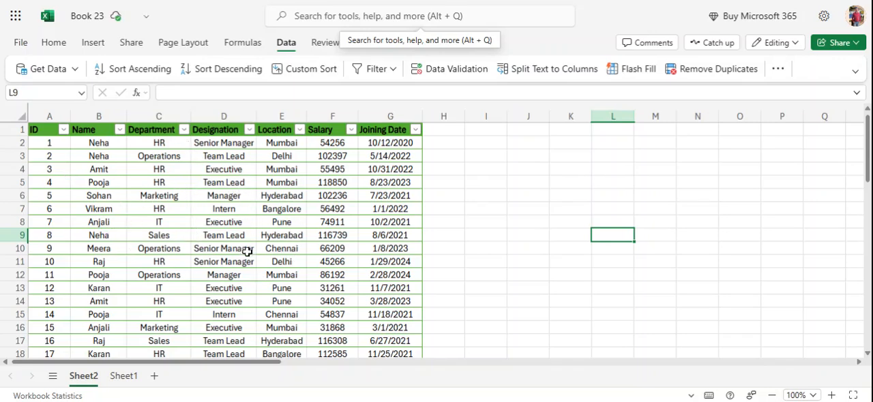
pyautogui.click(118, 386)
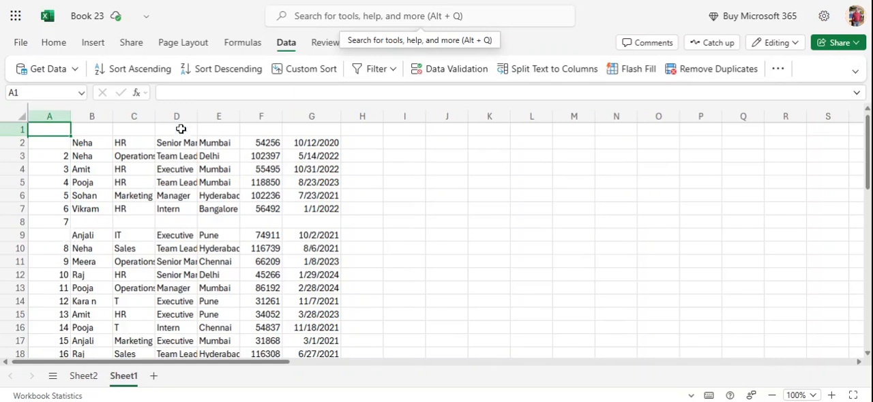
# - Widen column D slightly on Sheet1 and look through the imported records down to the last row
pyautogui.moveTo(197, 116); pyautogui.dragTo(210, 116)
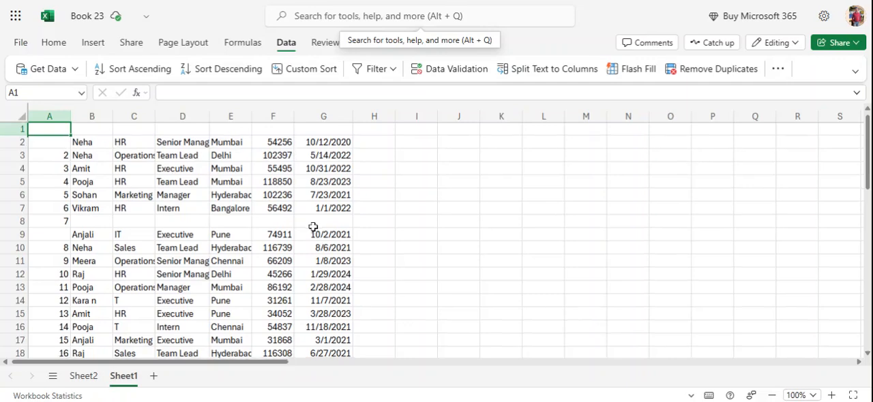
pyautogui.scroll(-3, 313, 226)
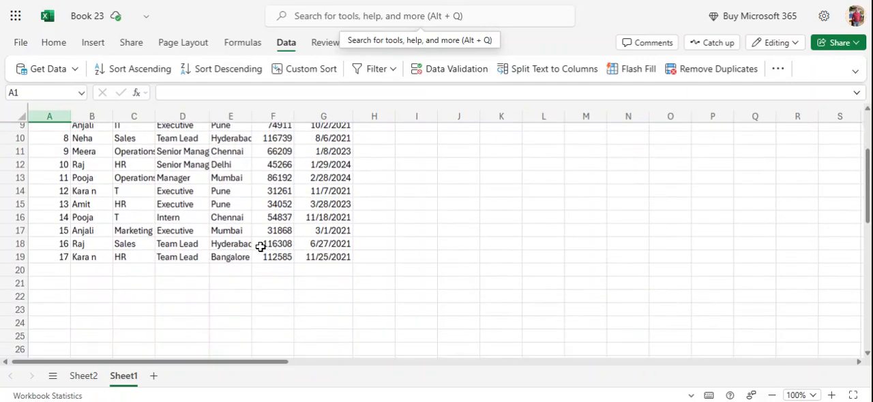
pyautogui.scroll(2, 226, 243)
pyautogui.scroll(1, 202, 243)
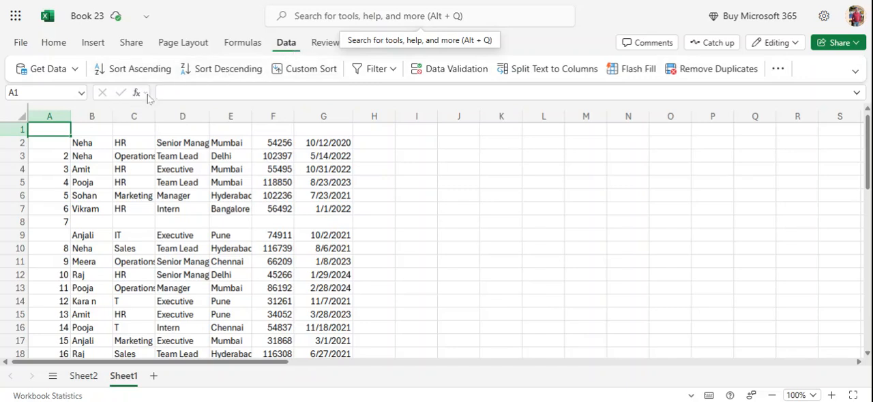
pyautogui.click(75, 71)
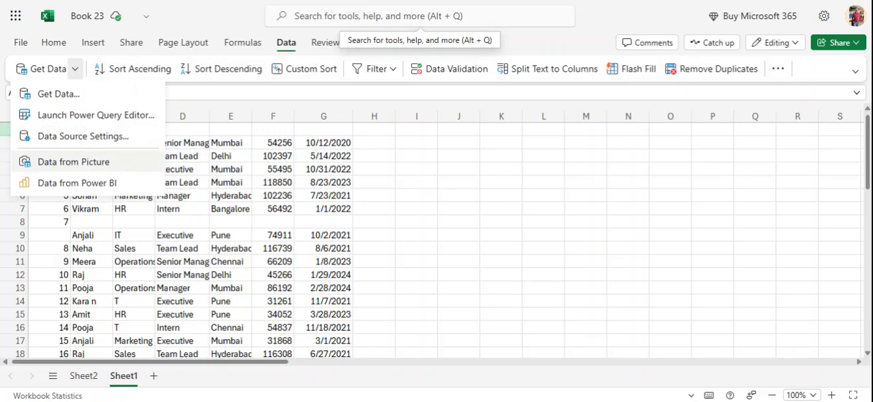
pyautogui.press('Escape')
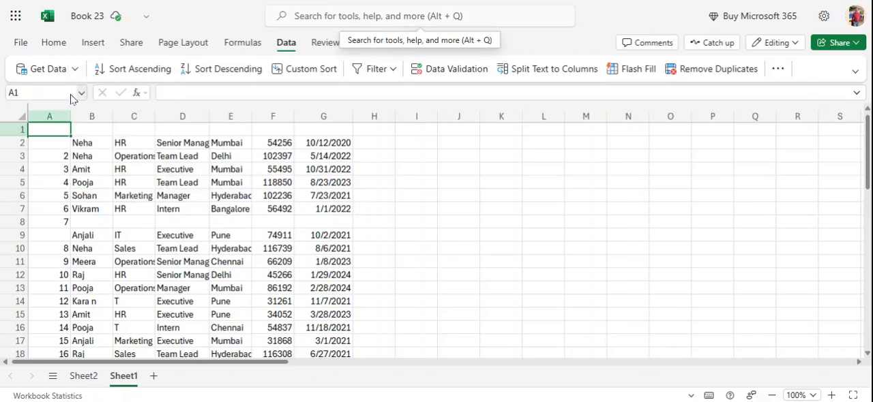
pyautogui.click(442, 234)
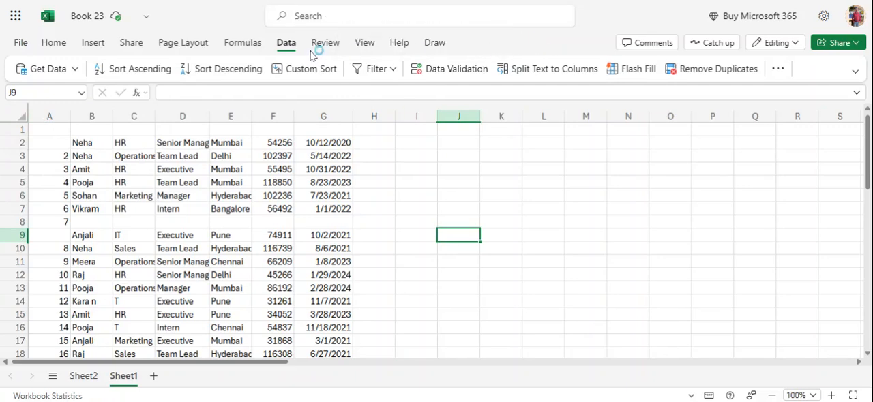
pyautogui.hotkey('alt', 'q')
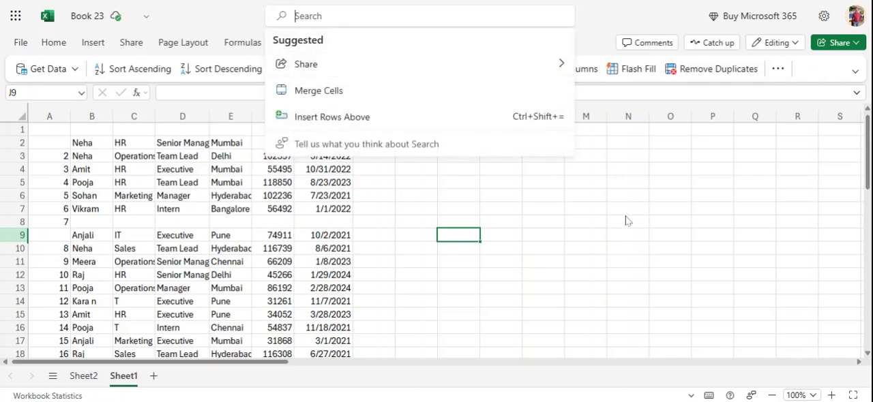
pyautogui.press('Escape')
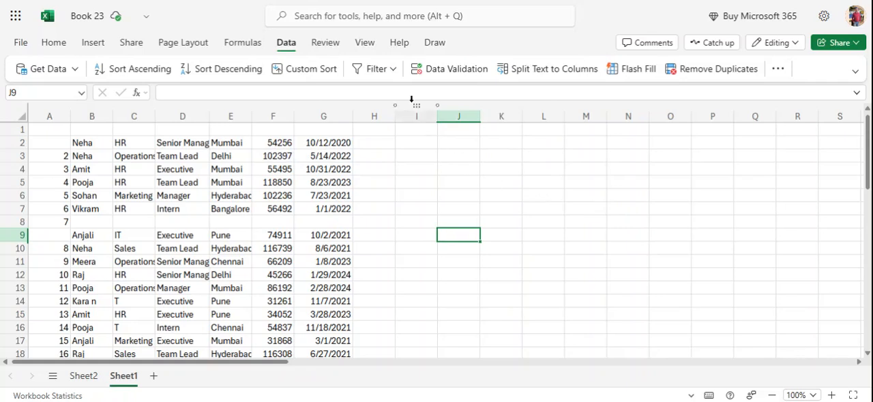
# - Open the keyboard shortcuts help and look through the list of all shortcuts with their descriptions
pyautogui.click(400, 43)
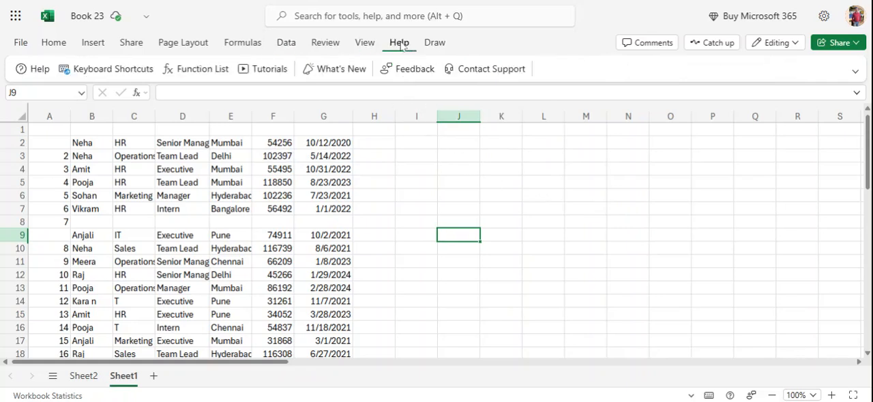
pyautogui.click(95, 73)
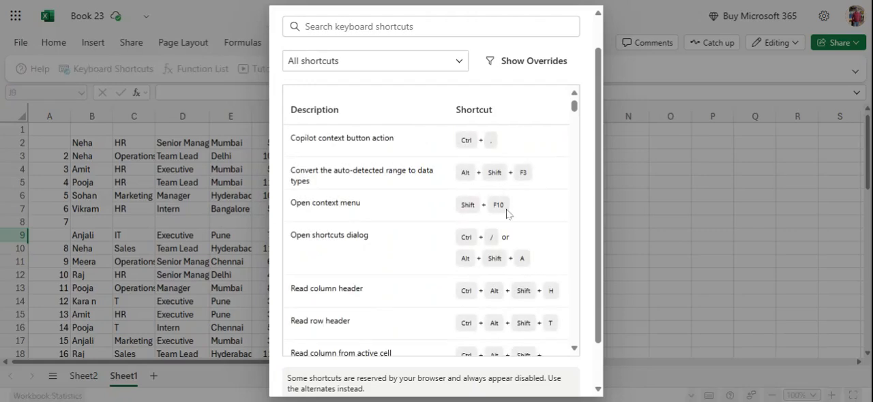
pyautogui.scroll(-3, 511, 217)
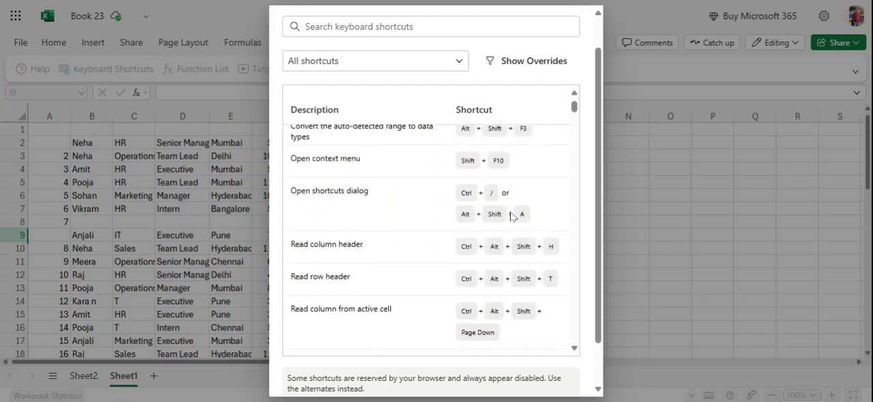
pyautogui.scroll(-5, 510, 217)
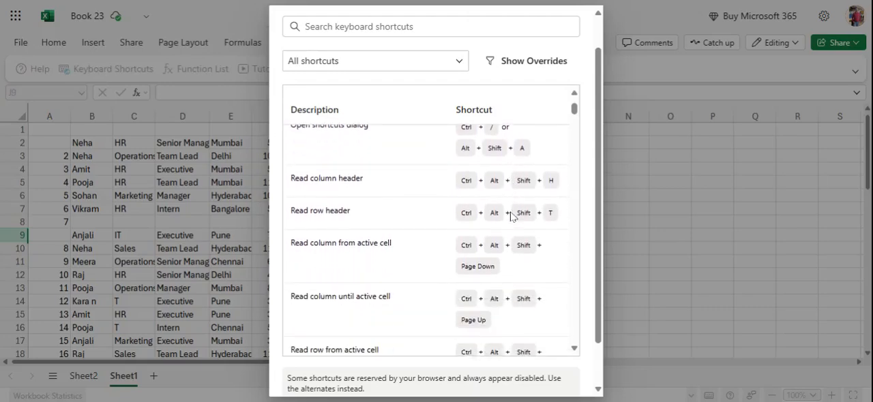
pyautogui.scroll(-9, 512, 217)
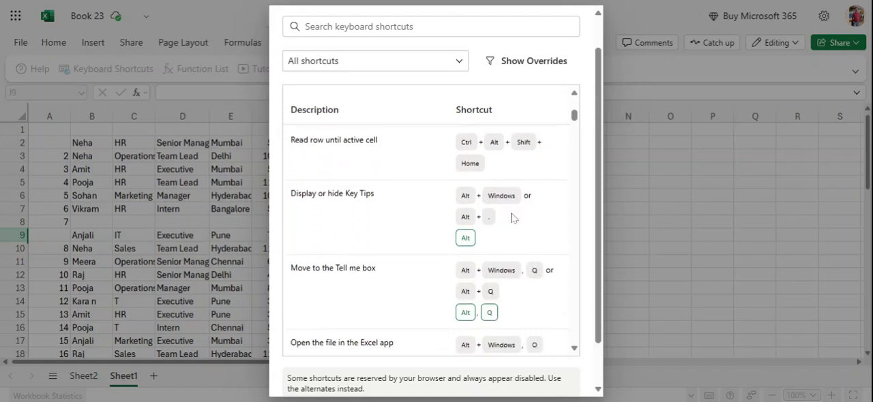
pyautogui.scroll(-6, 512, 216)
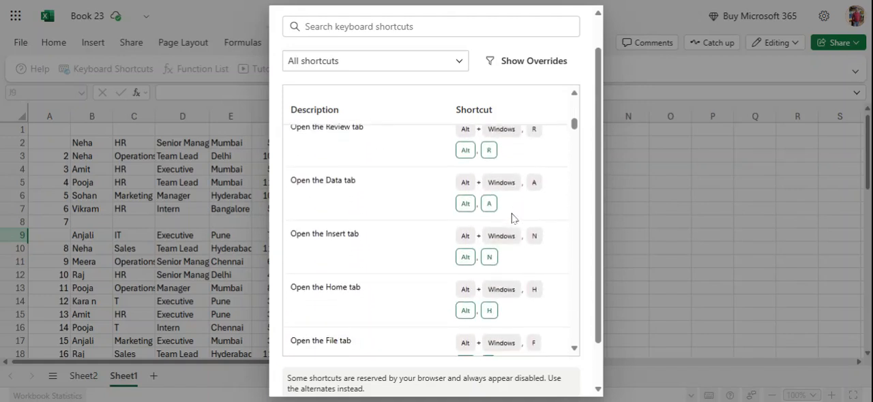
pyautogui.scroll(-5, 513, 217)
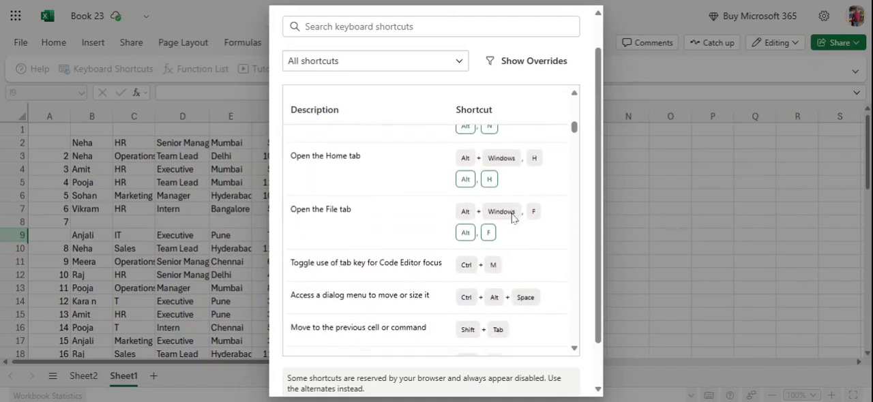
pyautogui.scroll(-1, 513, 218)
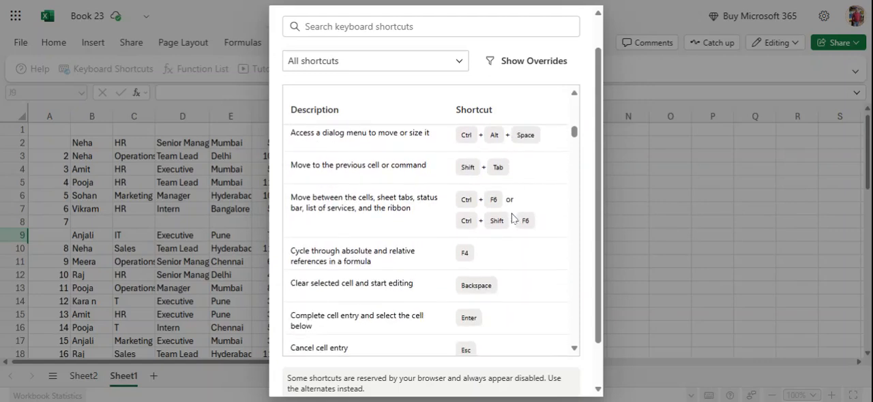
pyautogui.scroll(-4, 514, 219)
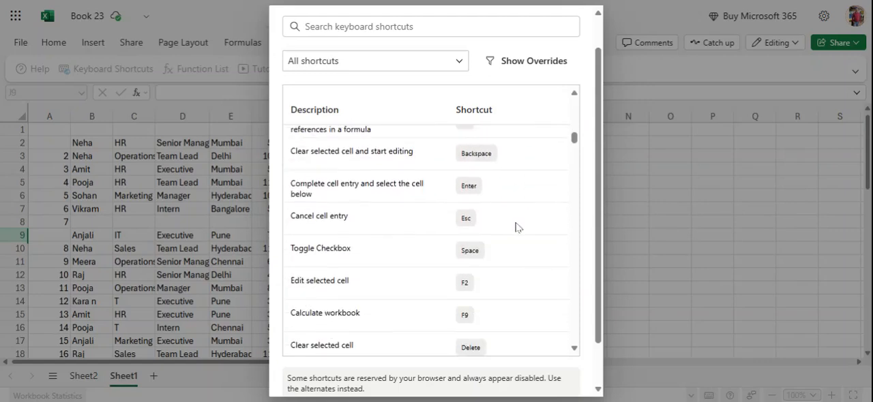
pyautogui.scroll(-9, 516, 227)
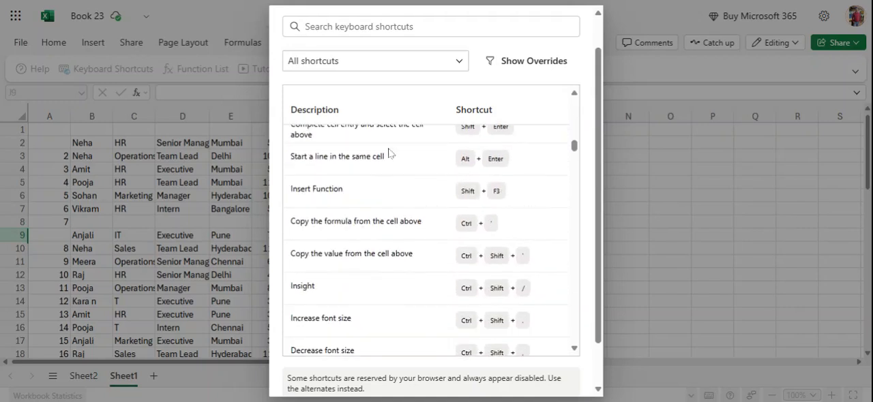
# - Filter the keyboard shortcuts list to the Formatting category, look through its entries down to strikethrough, and close the help
pyautogui.click(446, 61)
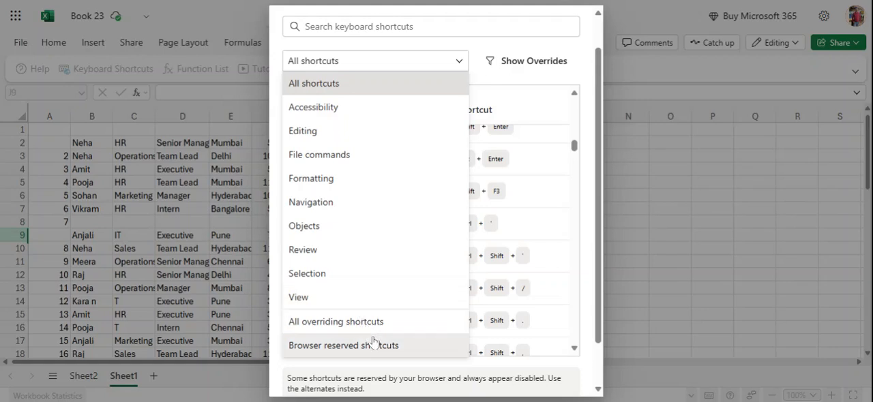
pyautogui.click(352, 179)
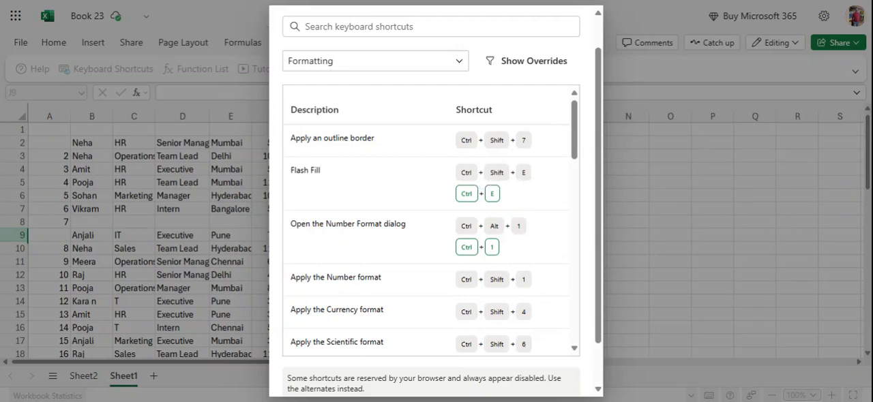
pyautogui.scroll(-1, 482, 235)
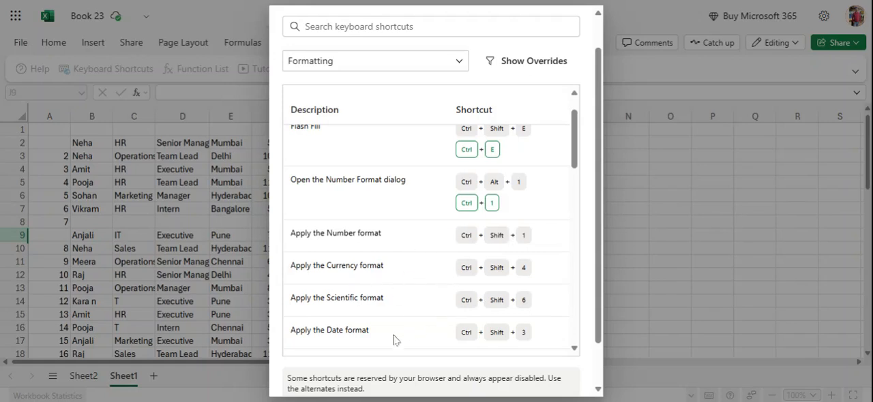
pyautogui.scroll(-1, 490, 340)
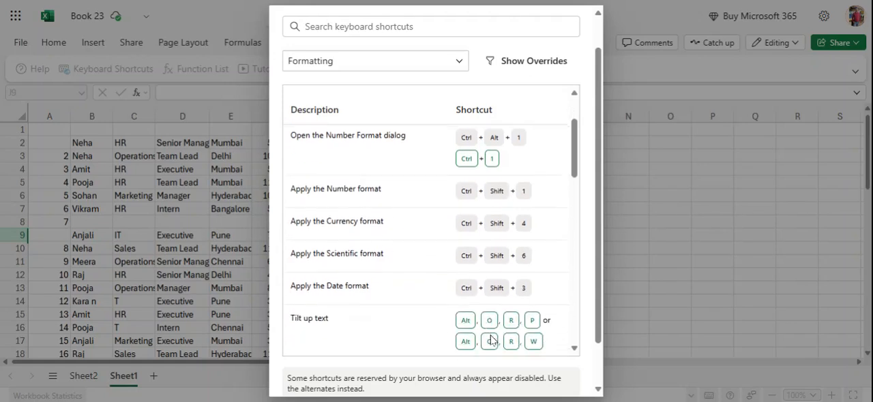
pyautogui.scroll(-2, 493, 338)
pyautogui.scroll(-1, 496, 329)
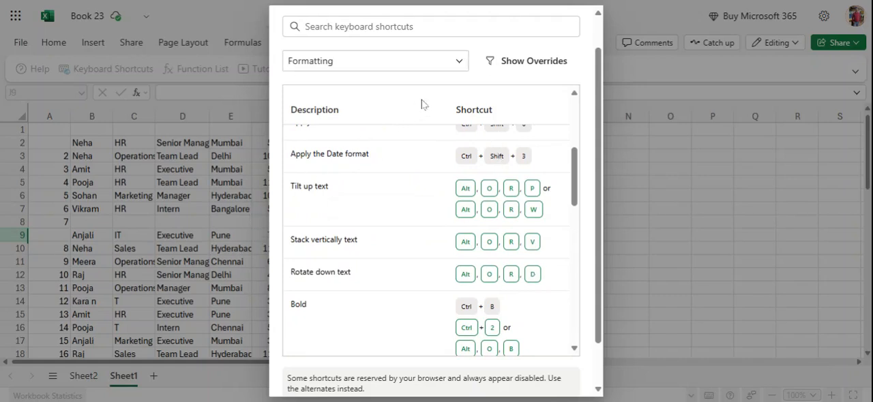
pyautogui.scroll(-3, 429, 272)
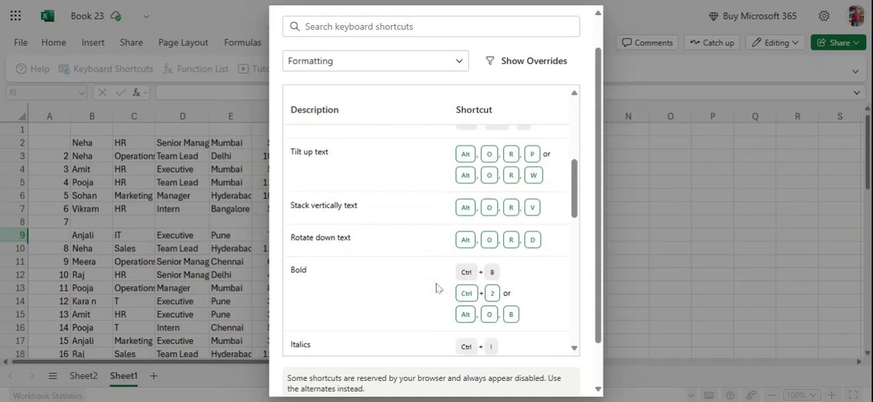
pyautogui.scroll(-2, 445, 298)
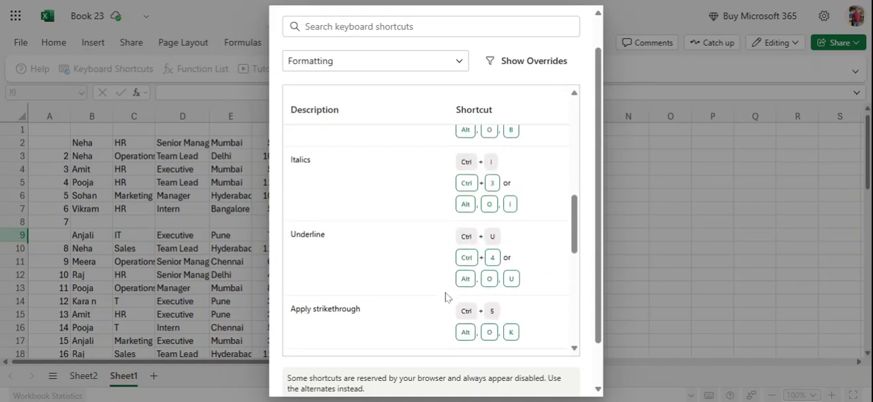
pyautogui.click(675, 192)
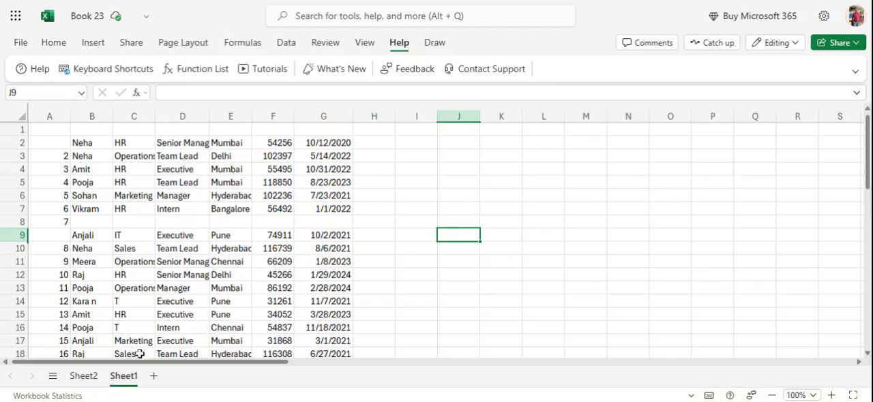
# - Go to Sheet2 and select several cells one after another in the Designation column of the employee table
pyautogui.click(83, 377)
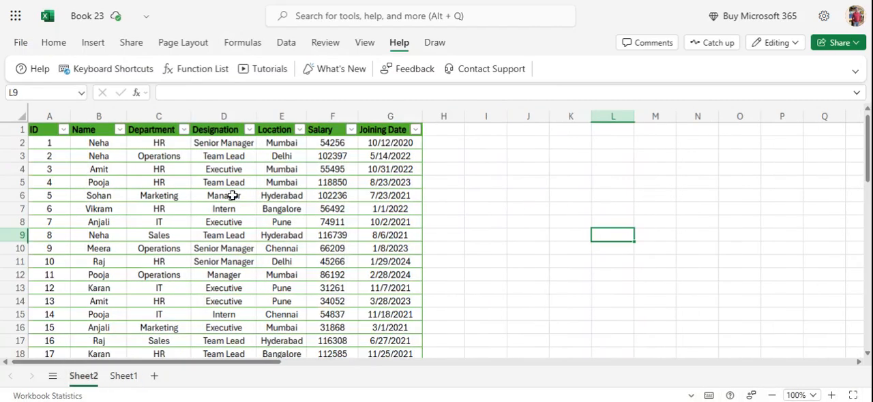
pyautogui.click(213, 210)
pyautogui.click(214, 247)
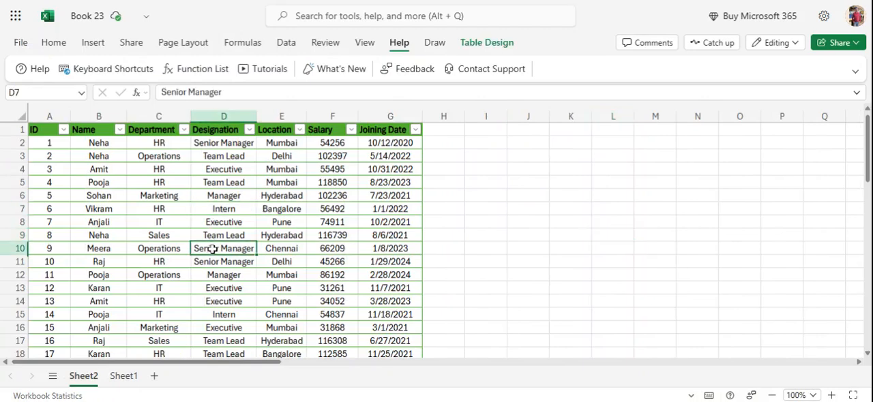
pyautogui.click(219, 222)
pyautogui.click(228, 210)
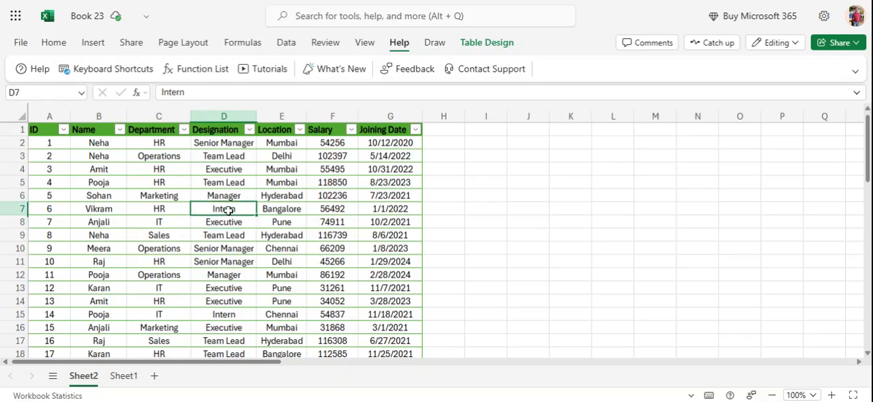
pyautogui.click(226, 240)
pyautogui.doubleClick(225, 274)
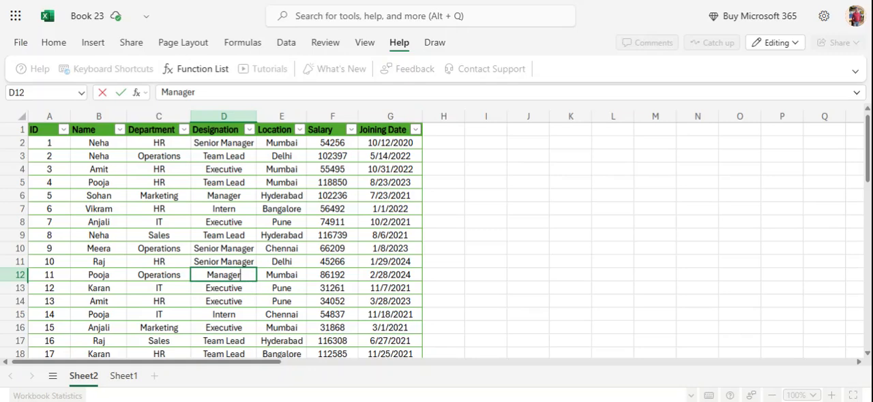
pyautogui.click(365, 43)
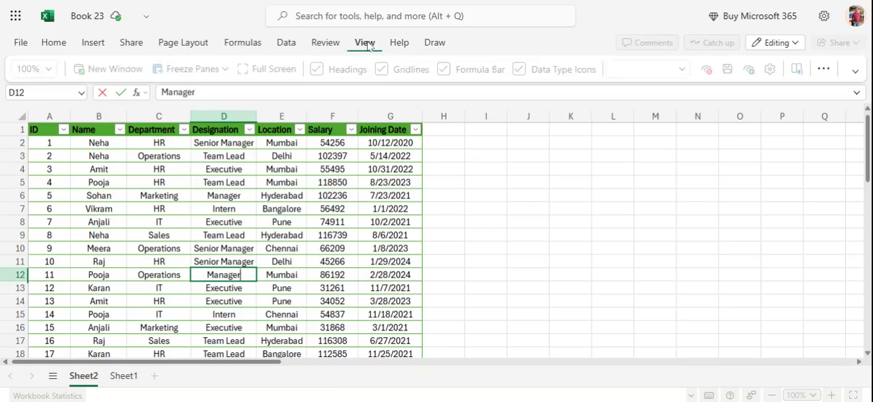
pyautogui.click(824, 69)
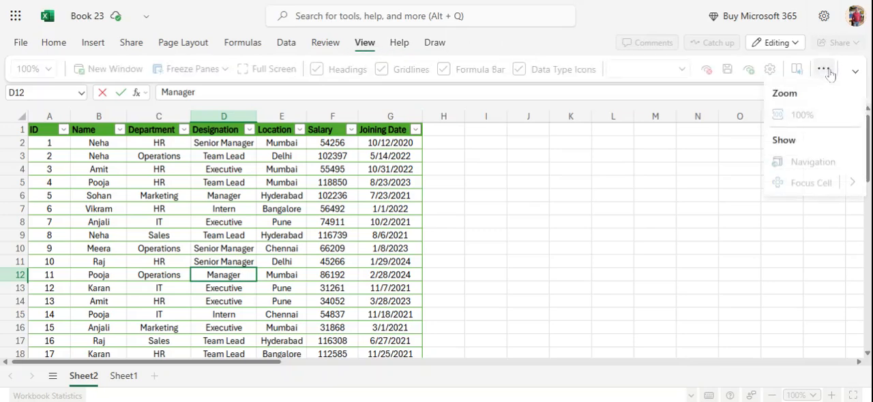
pyautogui.press('Escape')
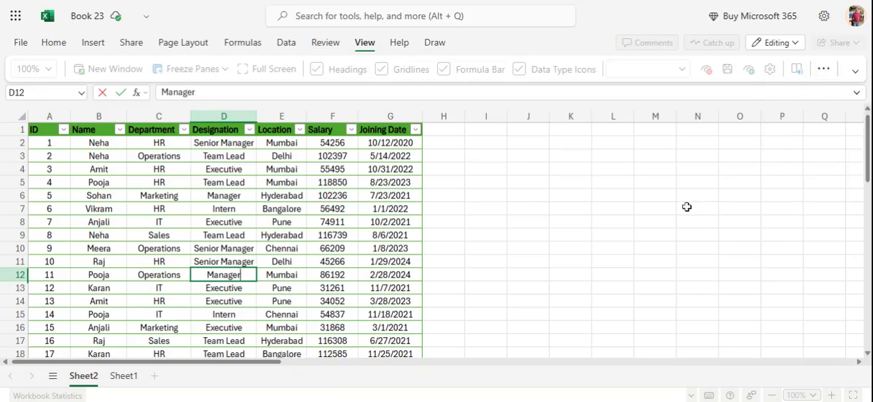
pyautogui.click(289, 247)
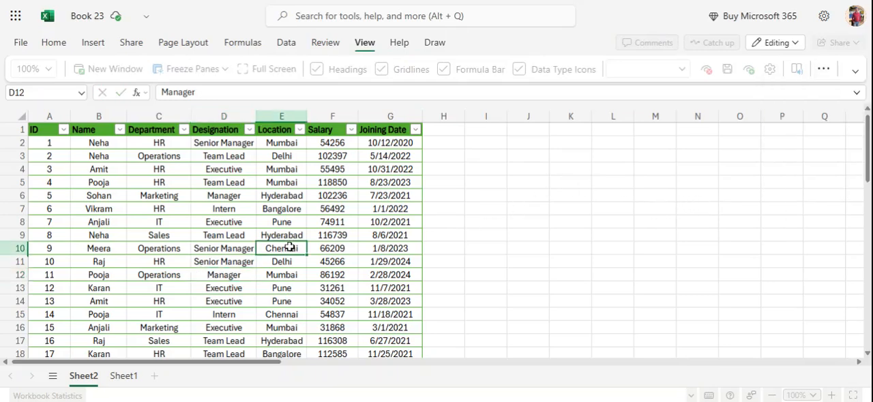
# - Turn on Focus Cell with D8 active on Sheet2 and move the row and column highlight to C5
pyautogui.click(211, 223)
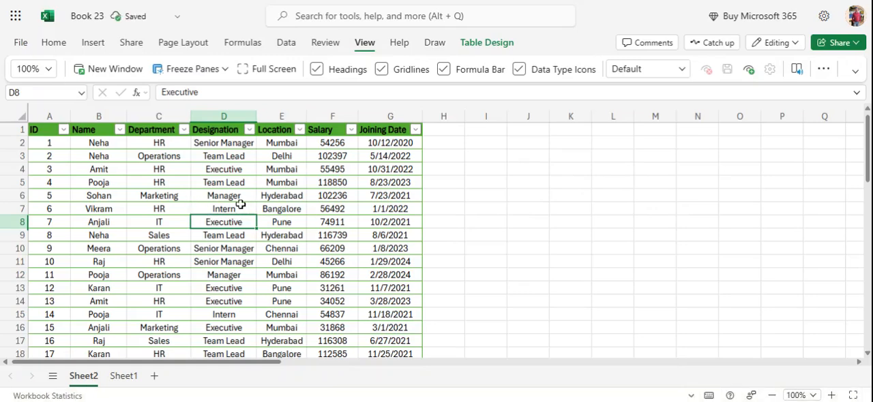
pyautogui.click(825, 71)
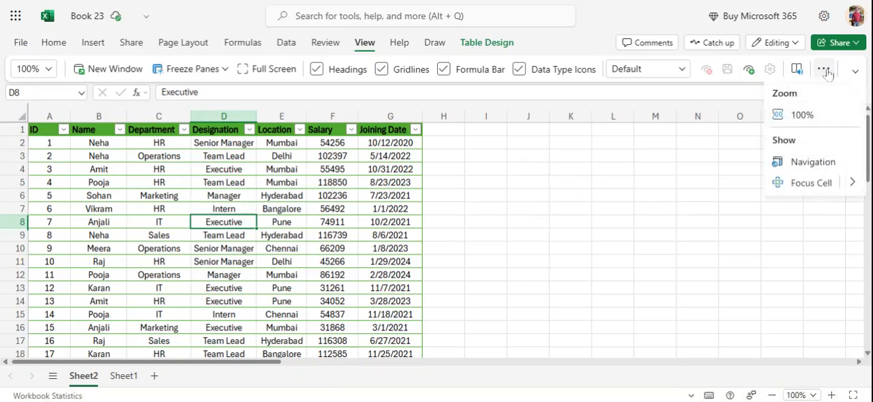
pyautogui.click(859, 185)
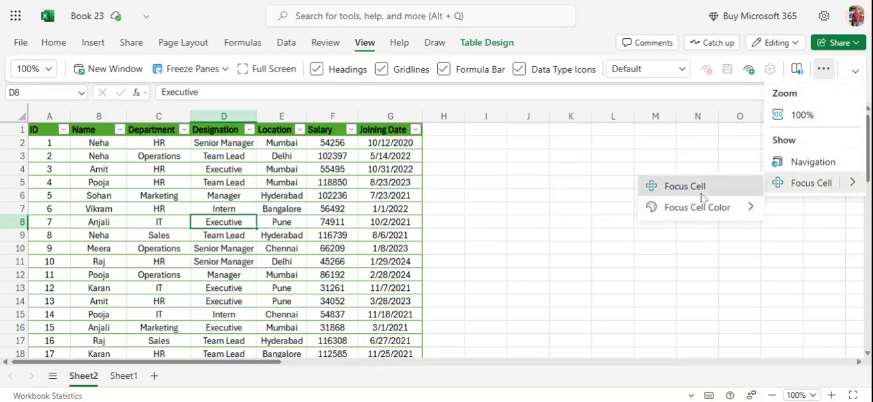
pyautogui.click(696, 189)
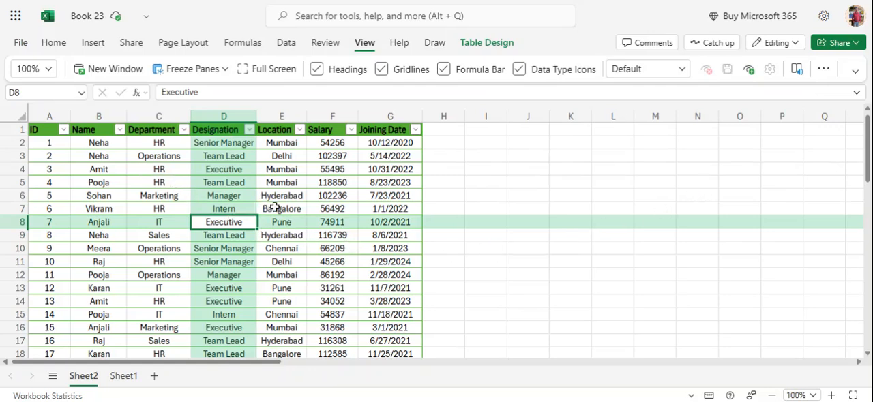
pyautogui.click(167, 191)
pyautogui.click(168, 186)
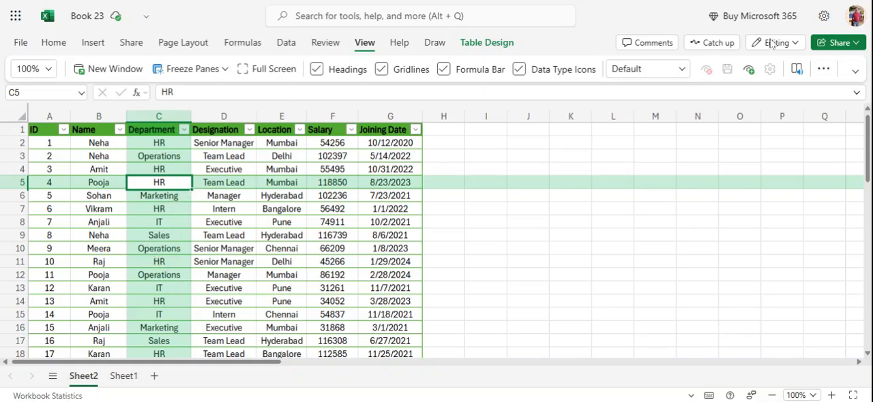
# - Set the Focus Cell color to the standard blue
pyautogui.click(823, 69)
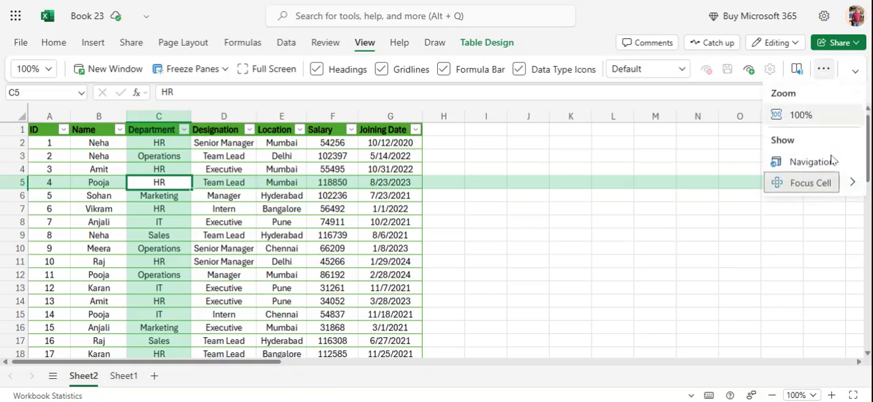
pyautogui.click(852, 183)
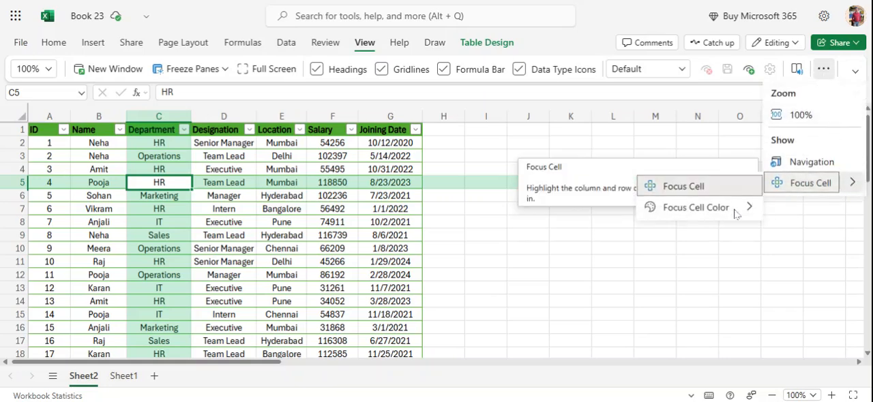
pyautogui.click(709, 218)
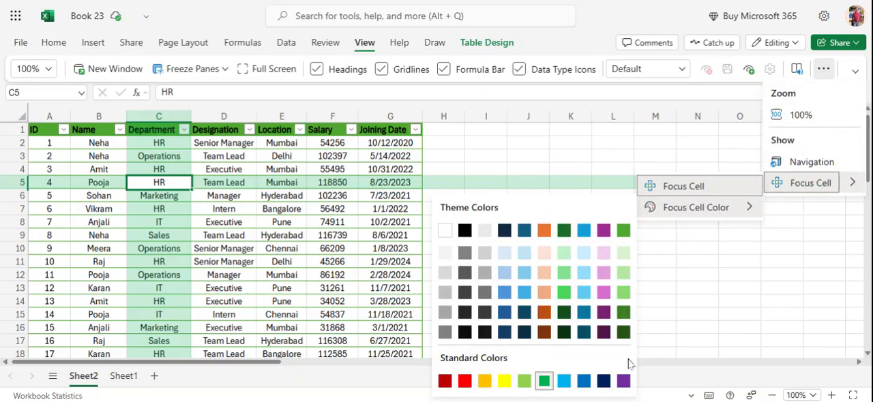
pyautogui.click(585, 382)
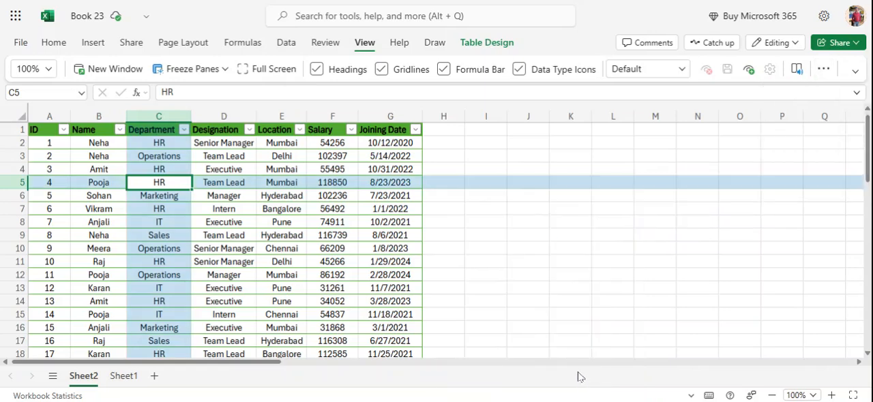
# - Set the Focus Cell color to the standard yellow and look through the highlighted employee table on Sheet2
pyautogui.click(826, 70)
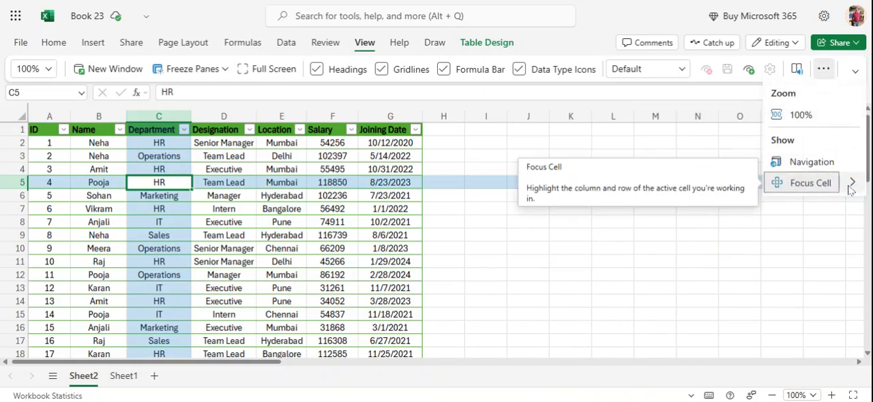
pyautogui.click(850, 186)
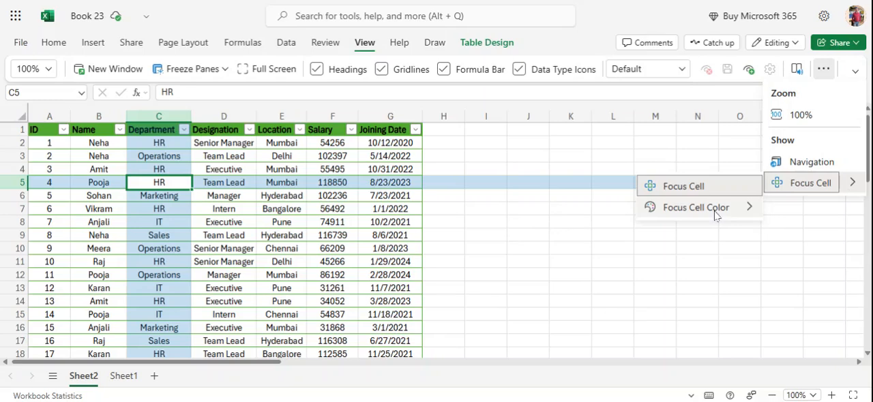
pyautogui.click(716, 208)
pyautogui.click(500, 379)
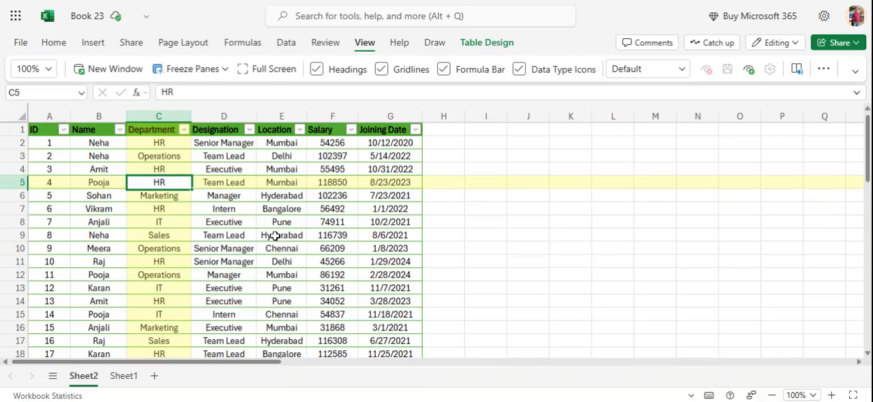
pyautogui.scroll(-2, 244, 205)
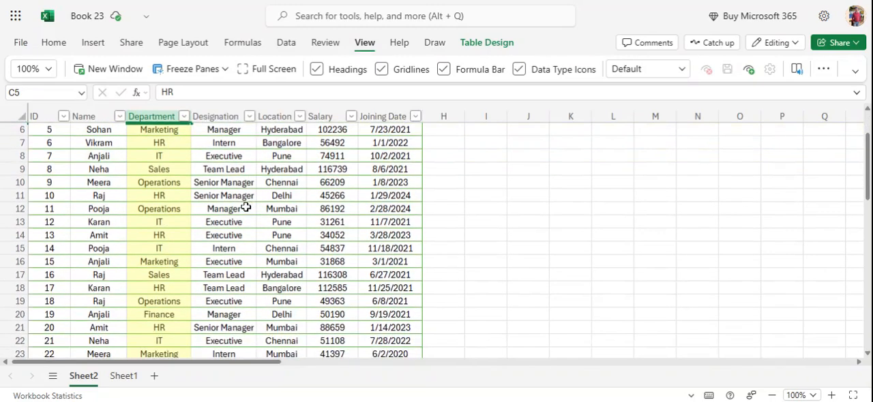
pyautogui.scroll(-6, 245, 208)
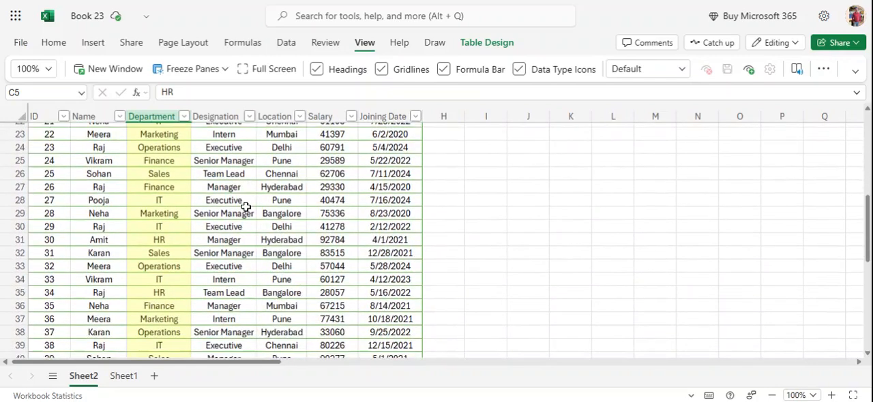
pyautogui.scroll(7, 245, 208)
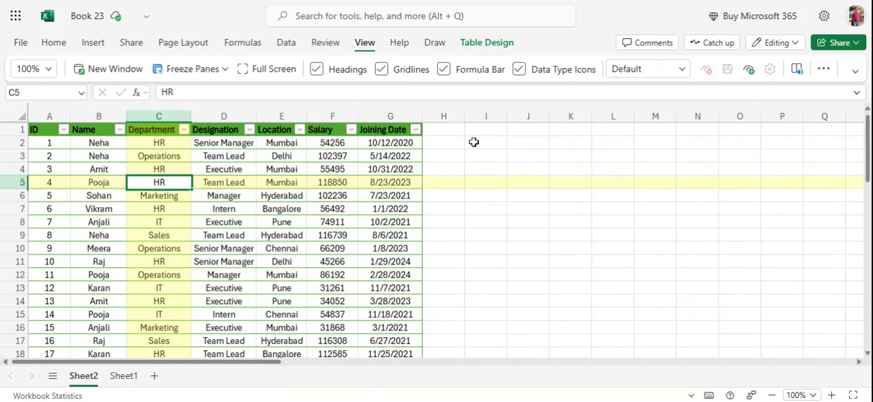
# - Switch to Sheet1, turn off Focus Cell, and return to Sheet2
pyautogui.click(123, 376)
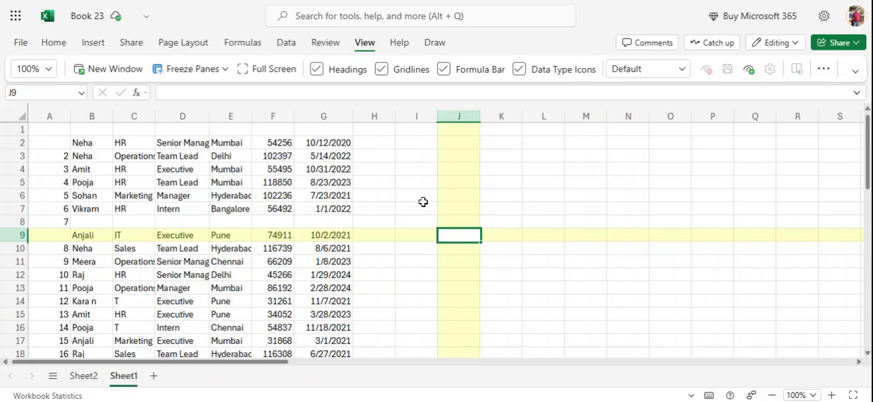
pyautogui.click(824, 70)
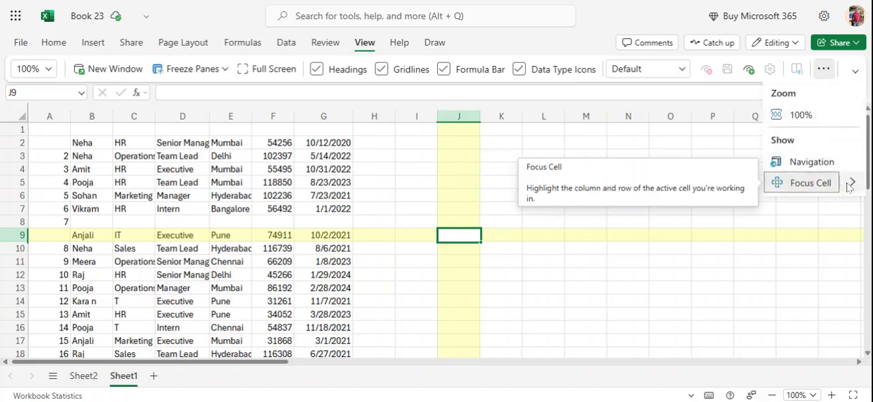
pyautogui.click(851, 183)
pyautogui.click(718, 191)
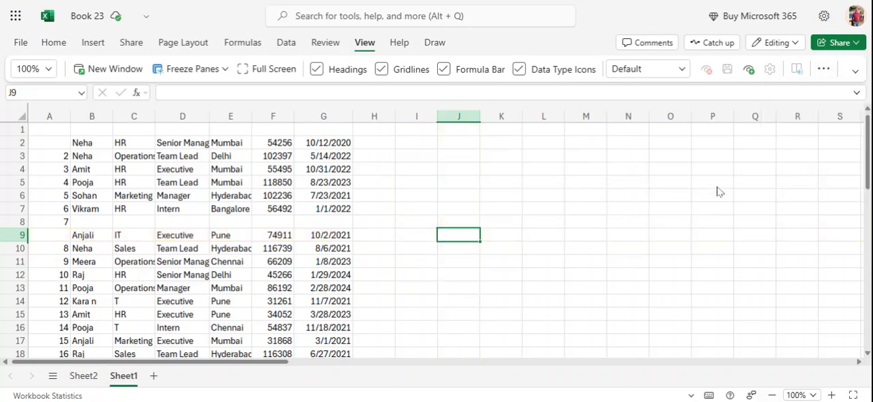
pyautogui.click(89, 380)
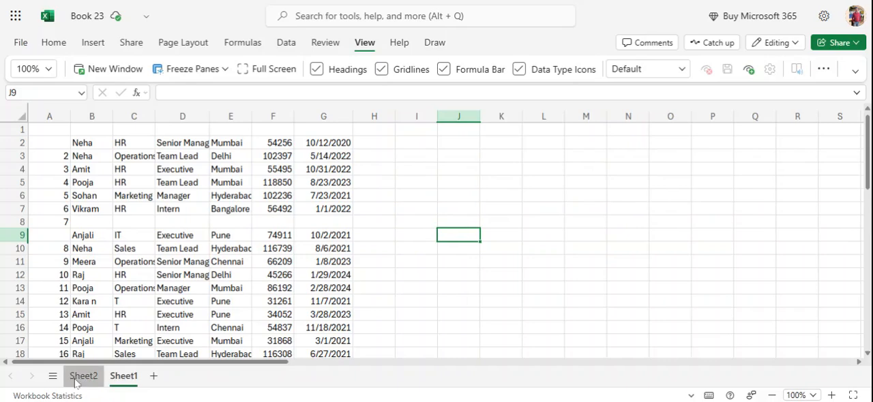
# - List the tasks Prepare report, Send mail and Update attendance in cells J4 to J6 of Sheet2
pyautogui.click(544, 173)
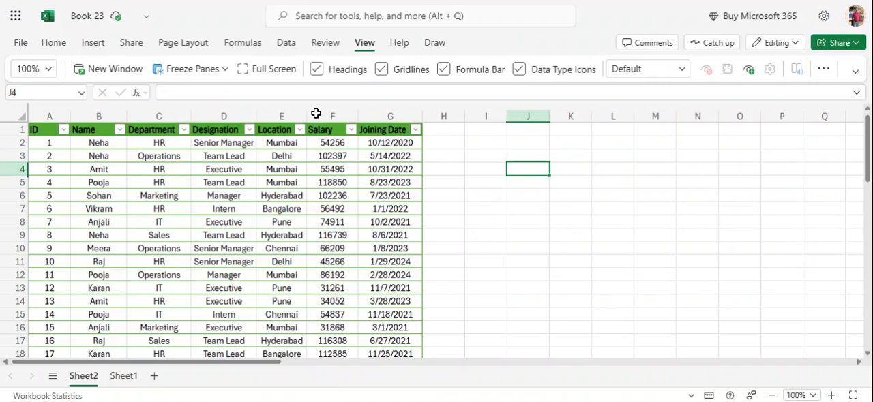
pyautogui.click(56, 42)
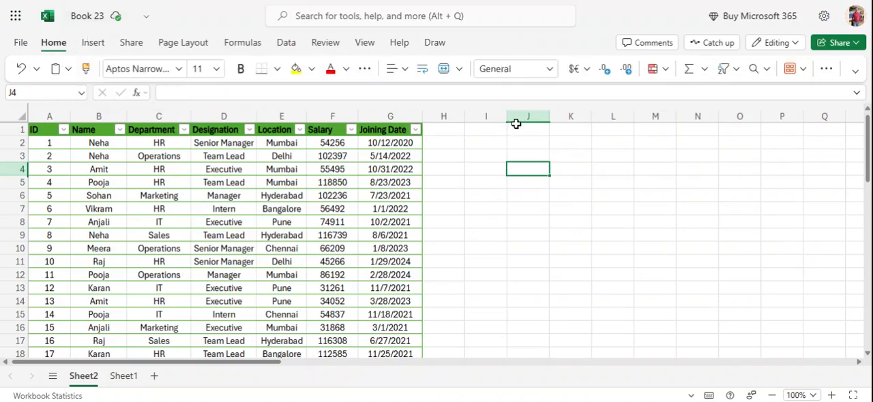
pyautogui.write('Prepare r')
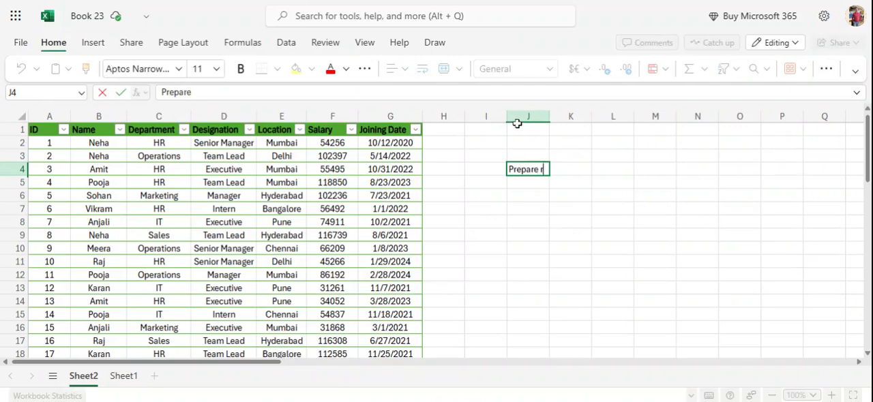
pyautogui.write('epot')
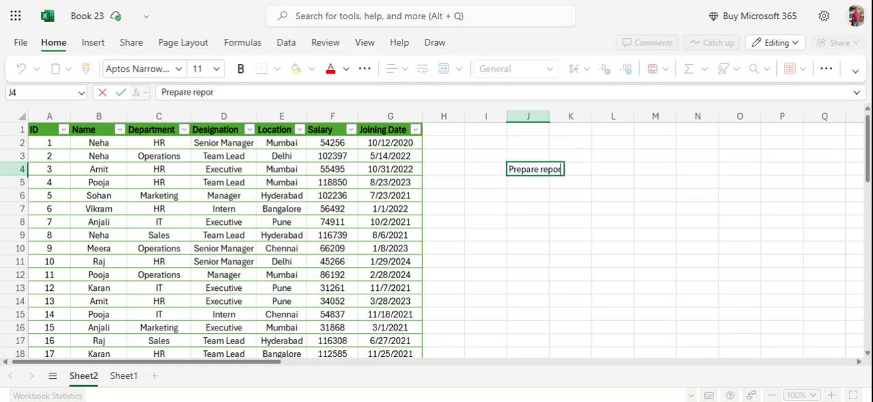
pyautogui.write('t')
pyautogui.press('Return')
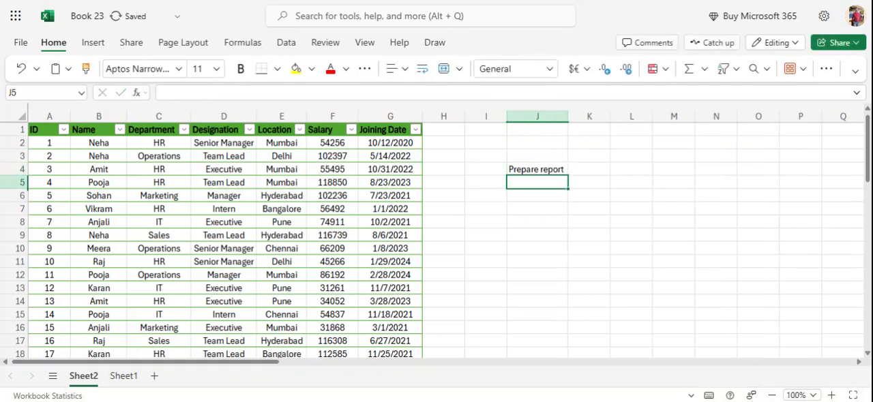
pyautogui.write('Send')
pyautogui.write('mail')
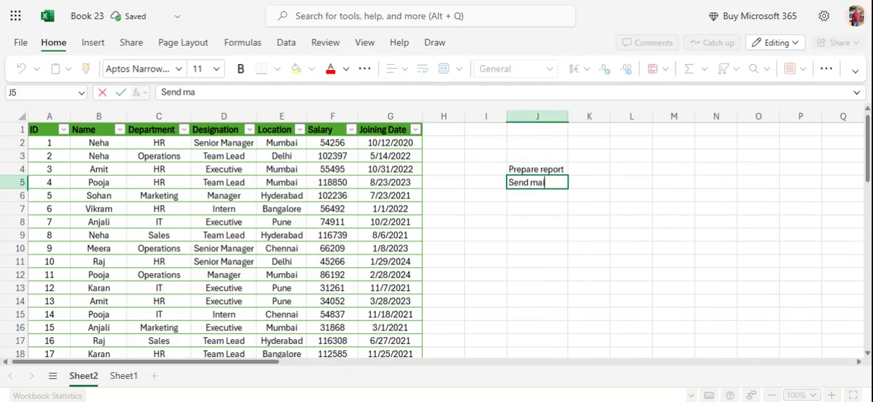
pyautogui.press('Return')
pyautogui.write('U')
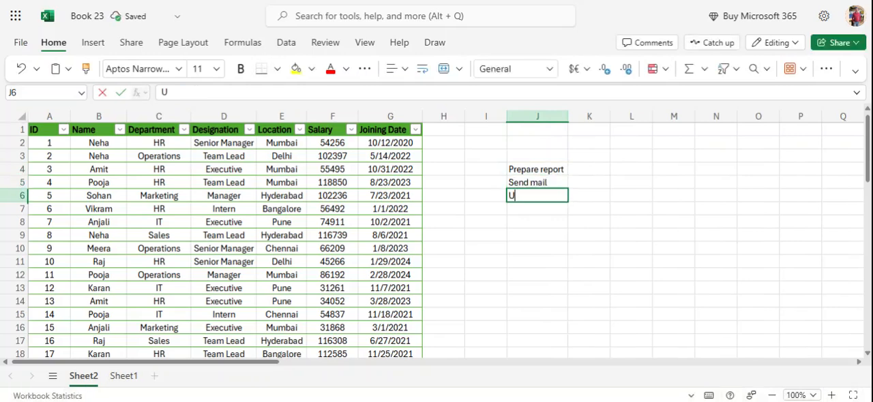
pyautogui.write('pdate attendance')
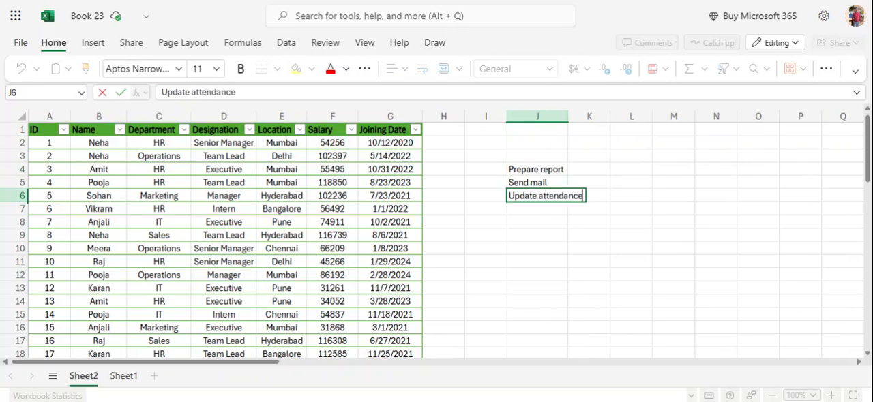
pyautogui.press('Return')
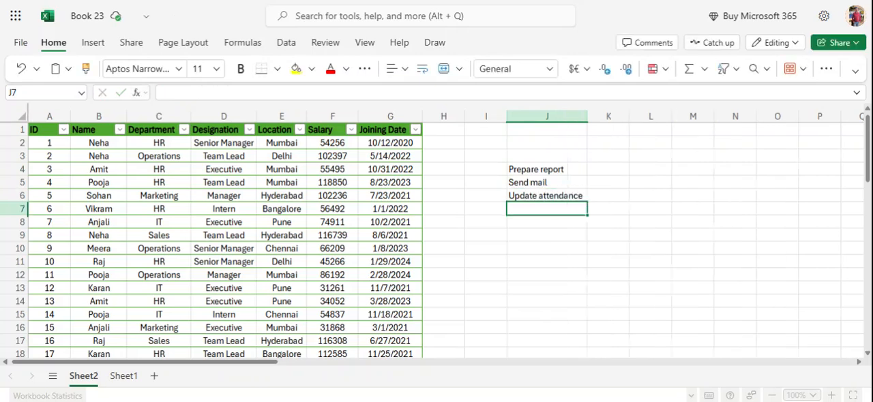
# - Enter the heading Status in cell L3, above and beside the task list
pyautogui.press('Up')
pyautogui.press('Up')
pyautogui.press('Up')
pyautogui.press('Right')
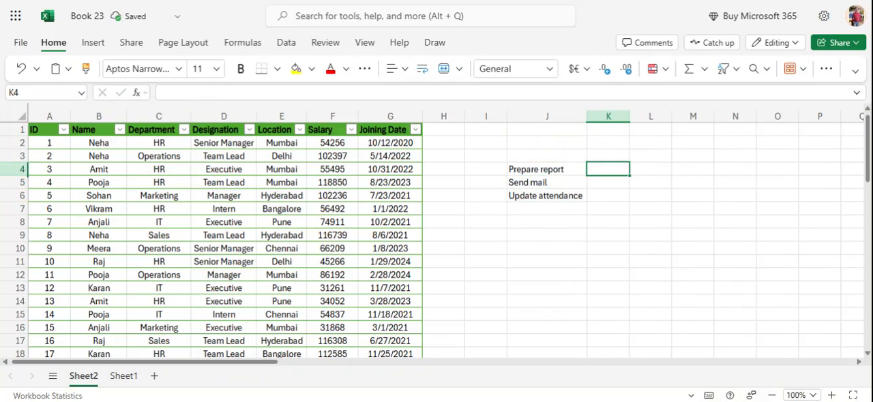
pyautogui.press('Right')
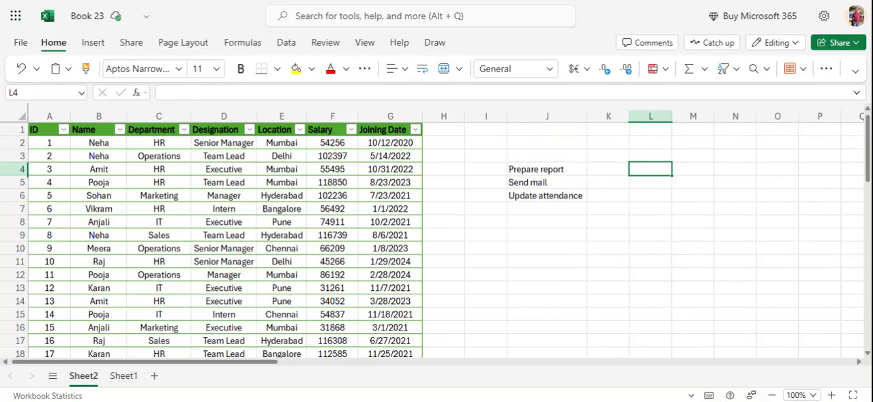
pyautogui.press('Up')
pyautogui.press('Down')
pyautogui.press('Up')
pyautogui.press('Down')
pyautogui.press('Up')
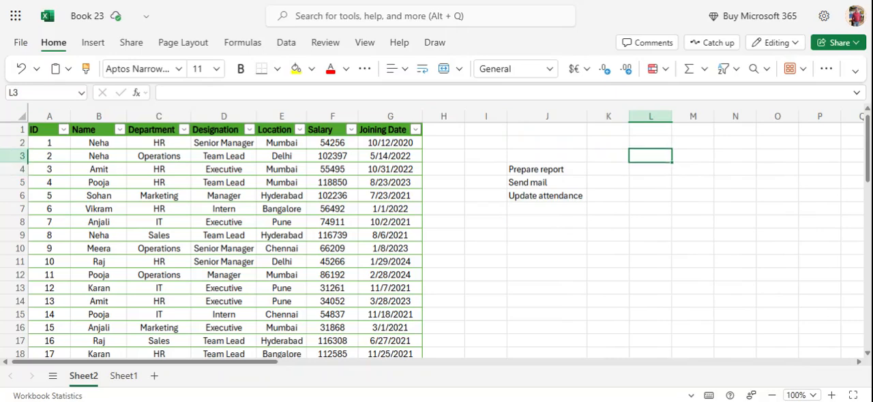
pyautogui.write('Statuts')
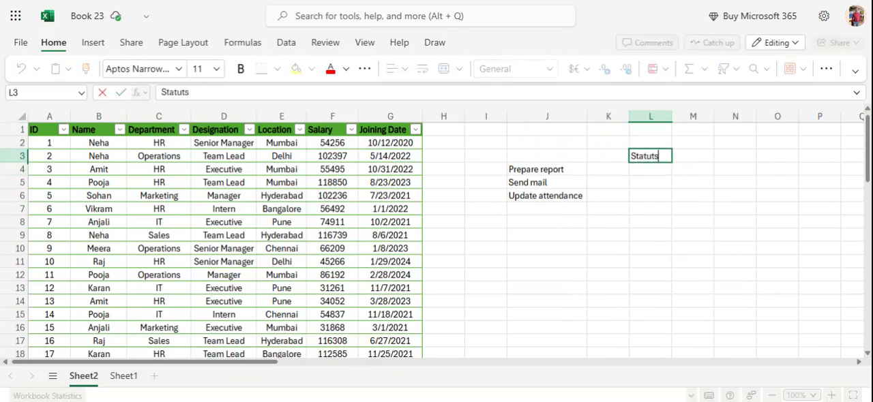
pyautogui.press('BackSpace')
pyautogui.press('BackSpace')
pyautogui.write('s')
pyautogui.press('Return')
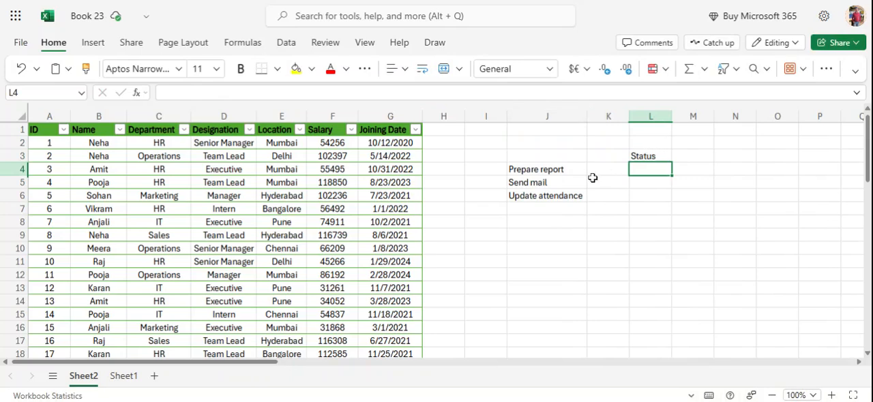
# - Insert checkboxes in K4:K6 beside the three tasks and tick the one for Prepare report
pyautogui.moveTo(595, 172); pyautogui.dragTo(598, 195)
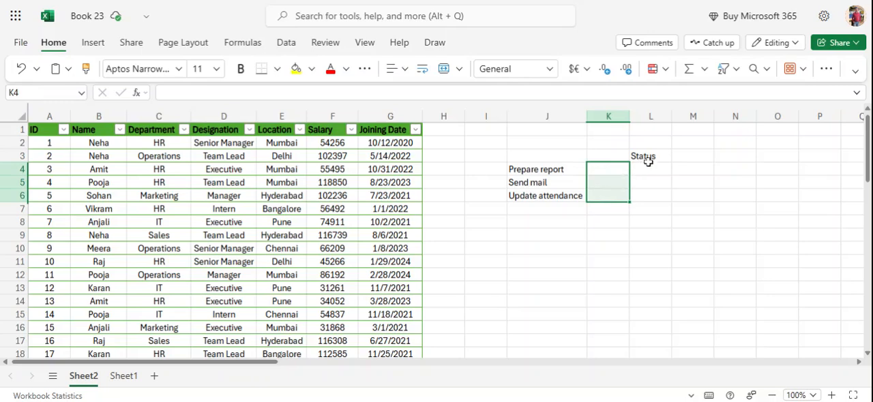
pyautogui.click(93, 43)
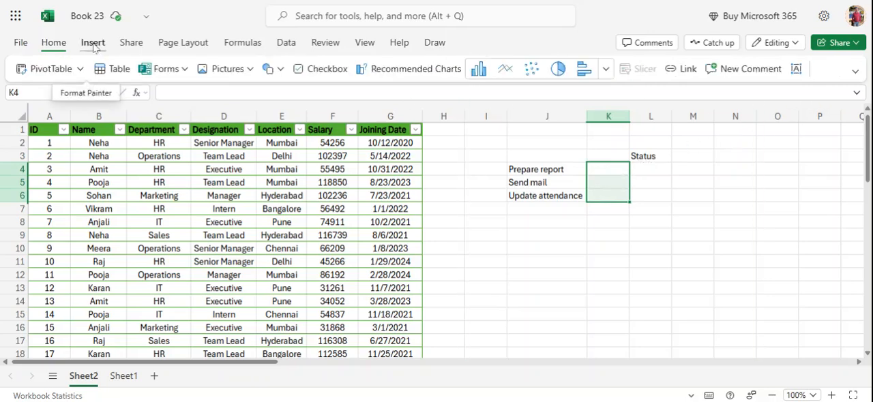
pyautogui.click(320, 69)
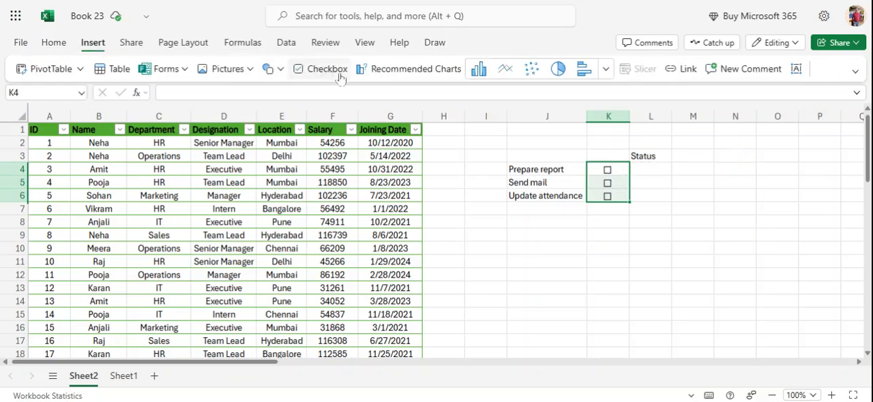
pyautogui.click(618, 222)
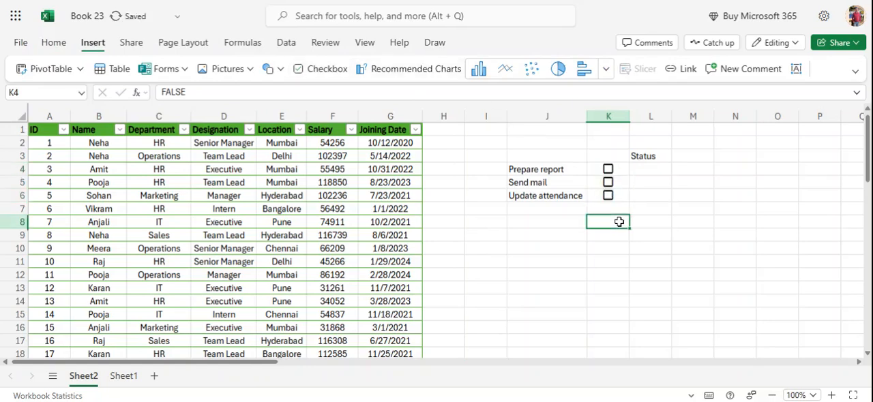
pyautogui.click(608, 170)
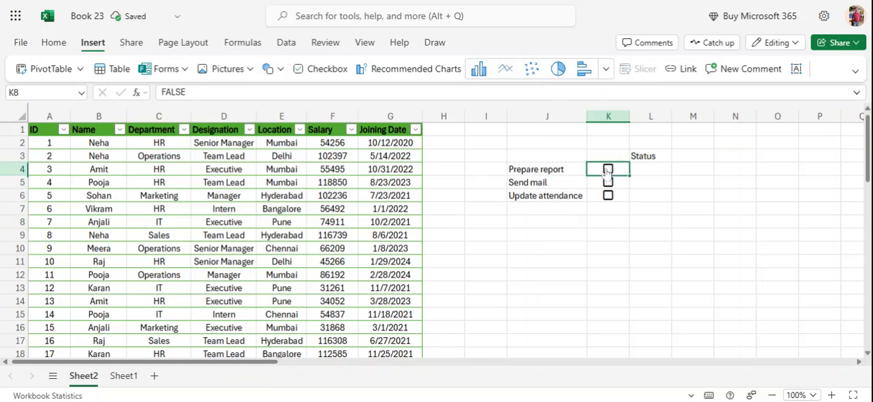
pyautogui.click(642, 171)
pyautogui.write('Complated')
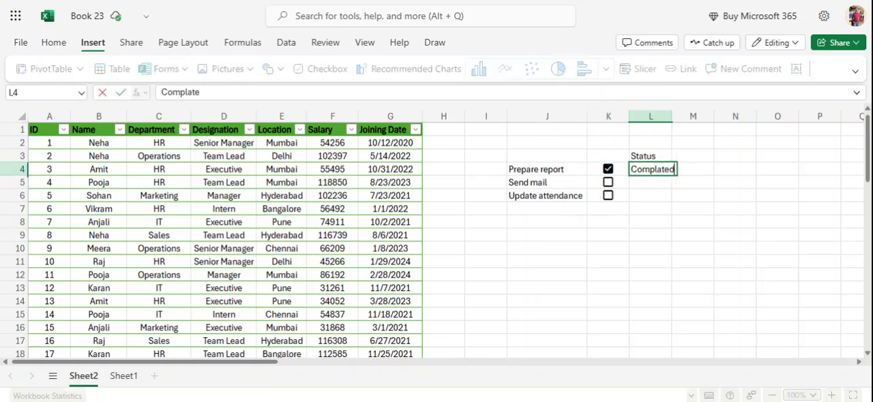
pyautogui.press('Return')
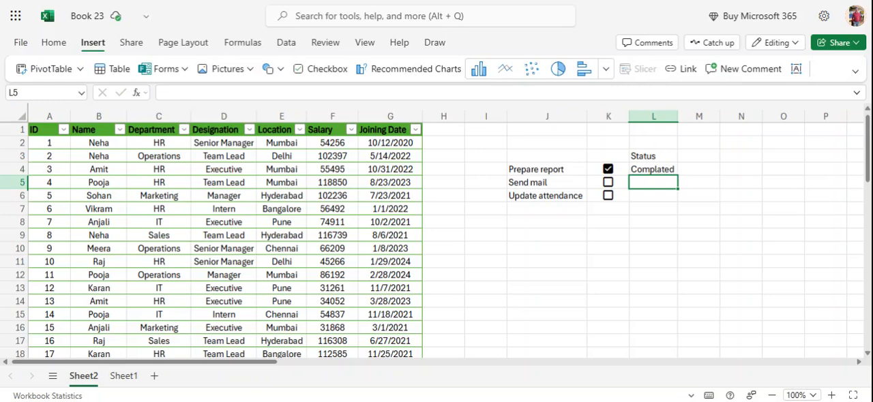
pyautogui.click(654, 174)
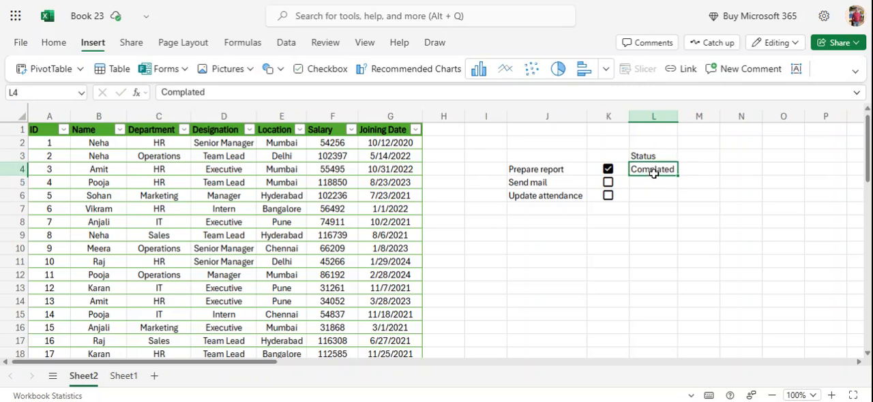
pyautogui.press('Delete')
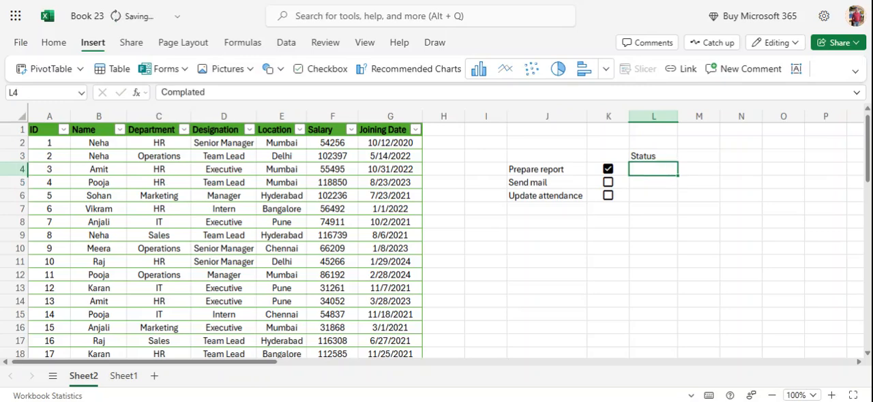
# - Enter the formula =IF(K4=TRUE,"completed","pending") in L4 as the status of Prepare report
pyautogui.write('=if')
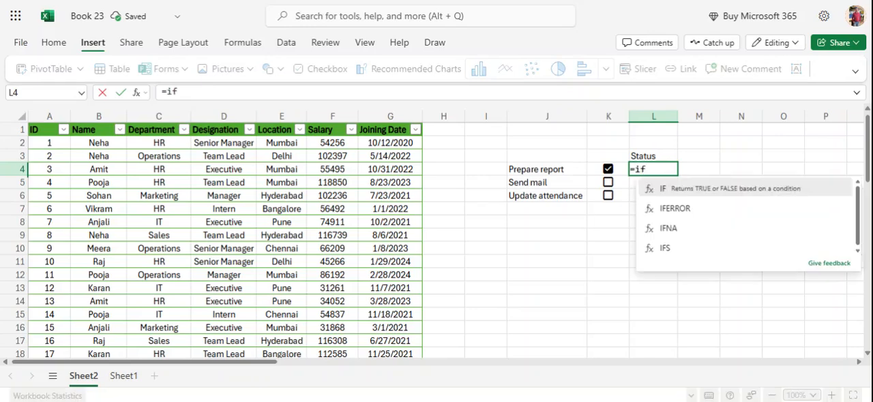
pyautogui.press('Tab')
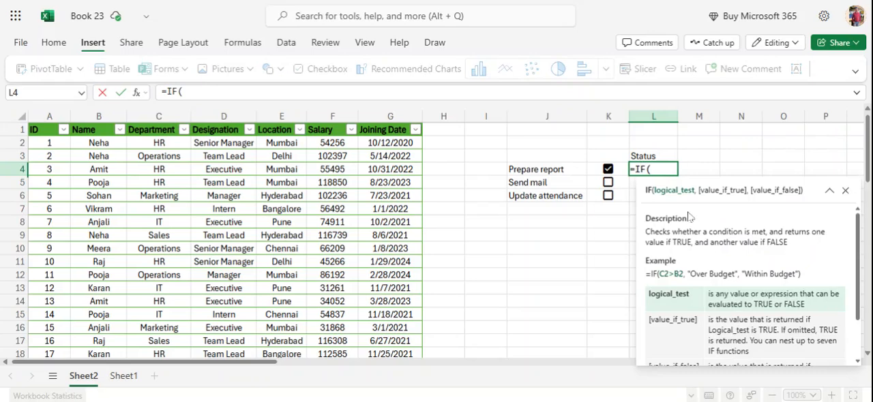
pyautogui.click(605, 172)
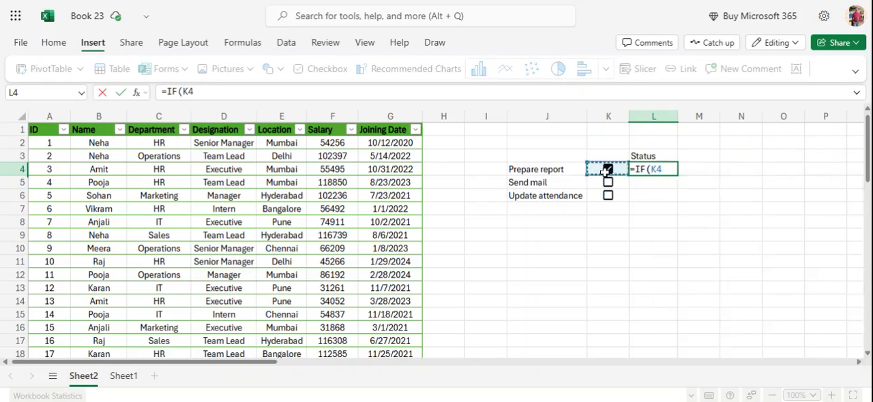
pyautogui.write('=true')
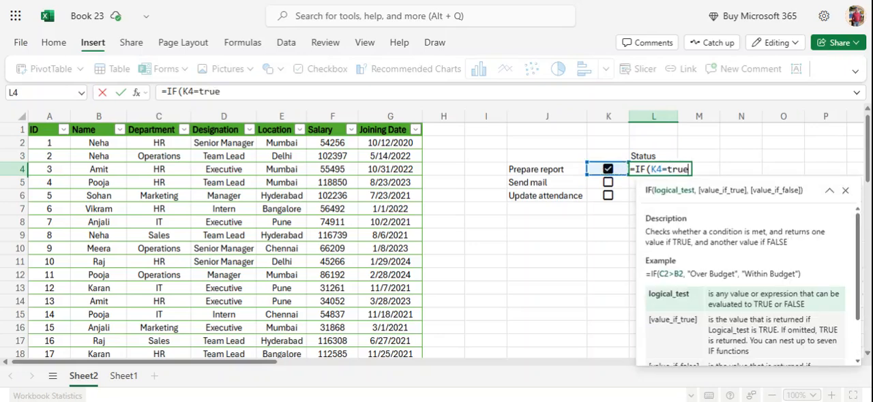
pyautogui.write(',')
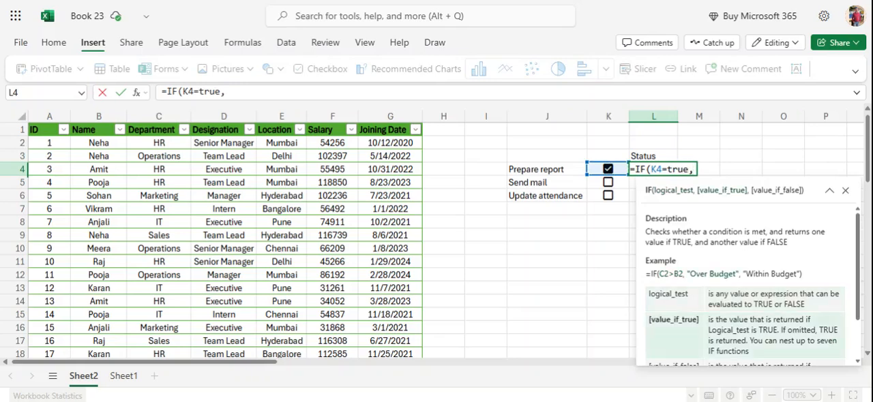
pyautogui.write('"complted')
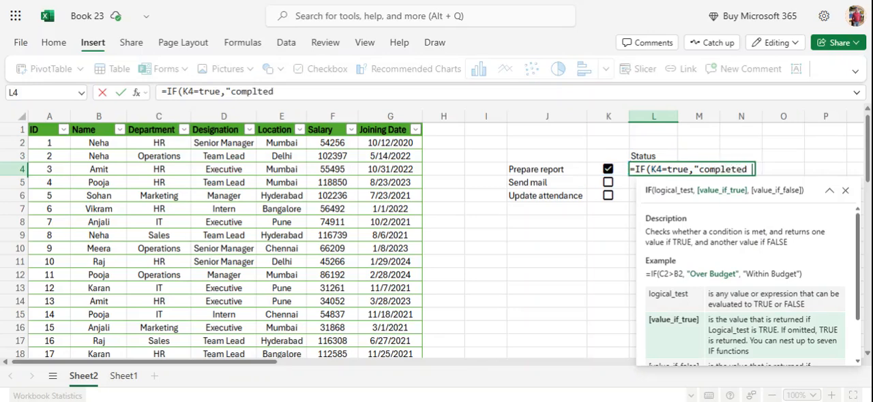
pyautogui.press('BackSpace')
pyautogui.write('"')
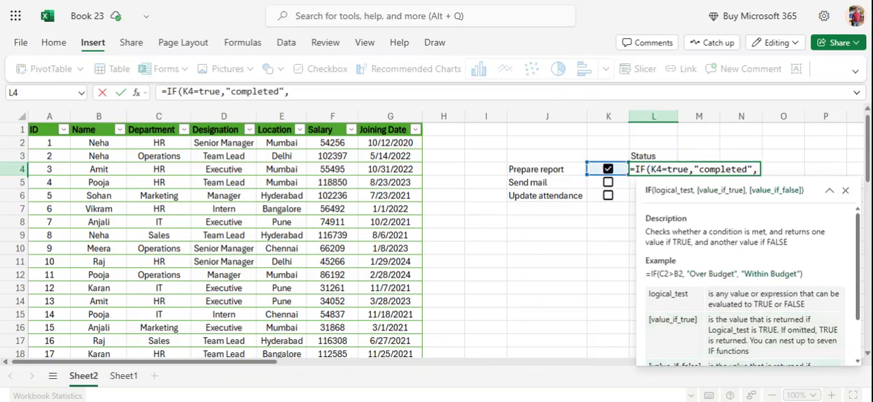
pyautogui.write(',"pending')
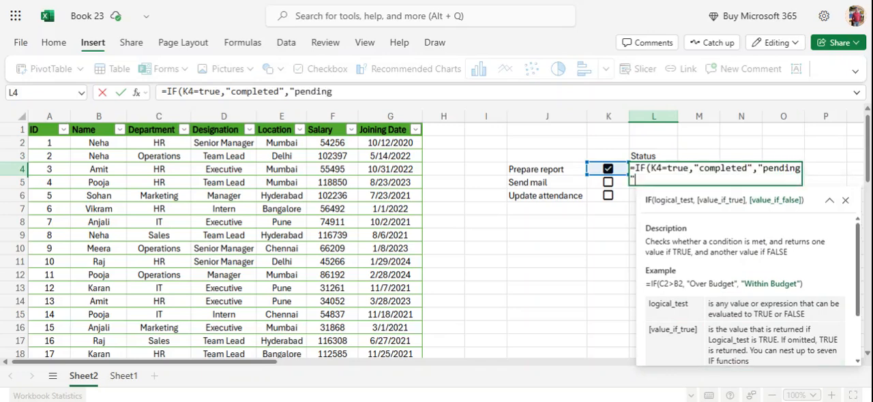
pyautogui.write('")')
pyautogui.press('Return')
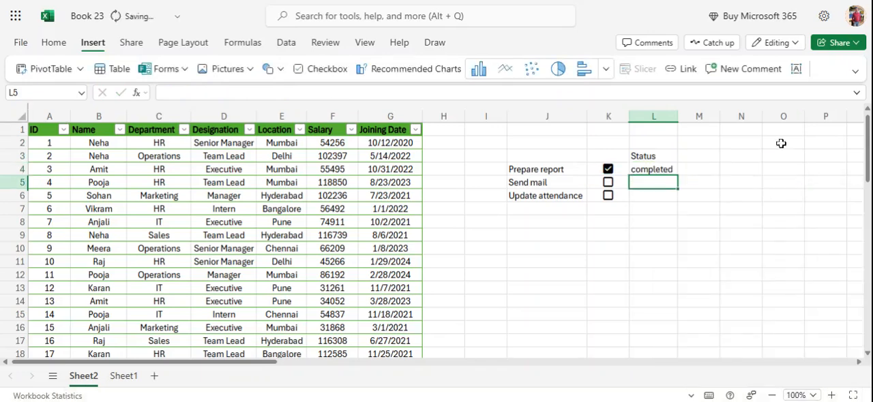
# - Fill the status formula from L4 down to L6 and tick the Send mail checkbox
pyautogui.click(644, 171)
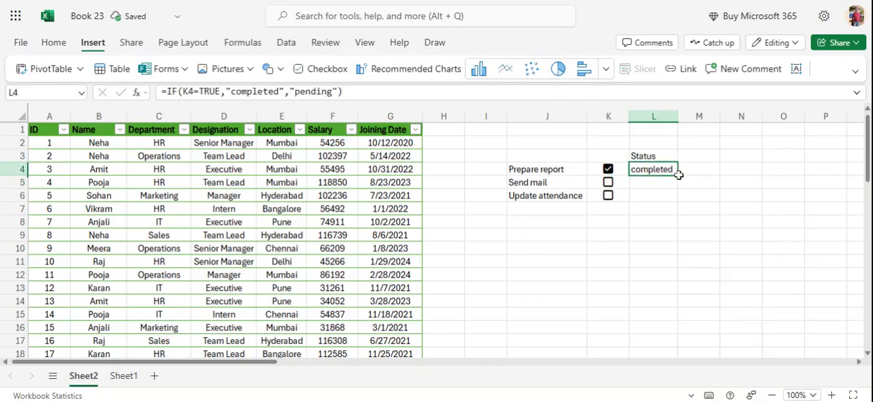
pyautogui.moveTo(678, 176); pyautogui.dragTo(678, 204)
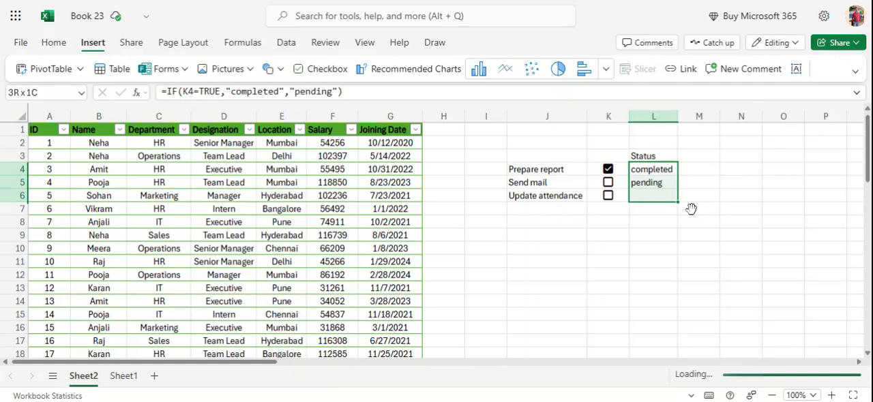
pyautogui.click(608, 184)
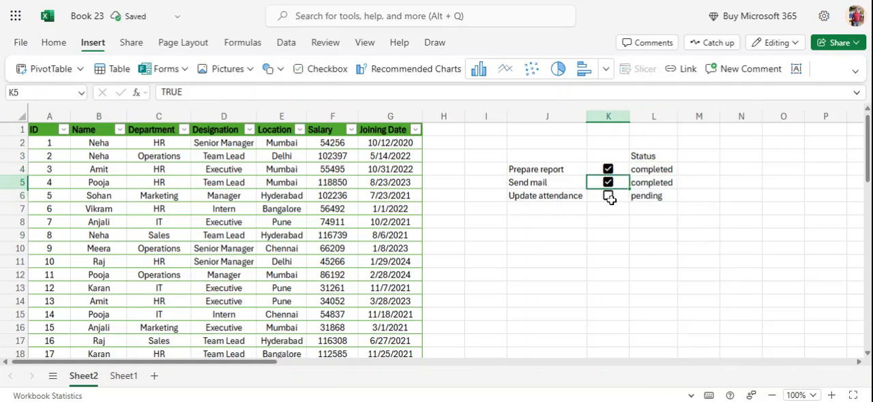
# - Tick the Update attendance checkbox and enter the heading Project progress Tracker in cell J8
pyautogui.click(609, 197)
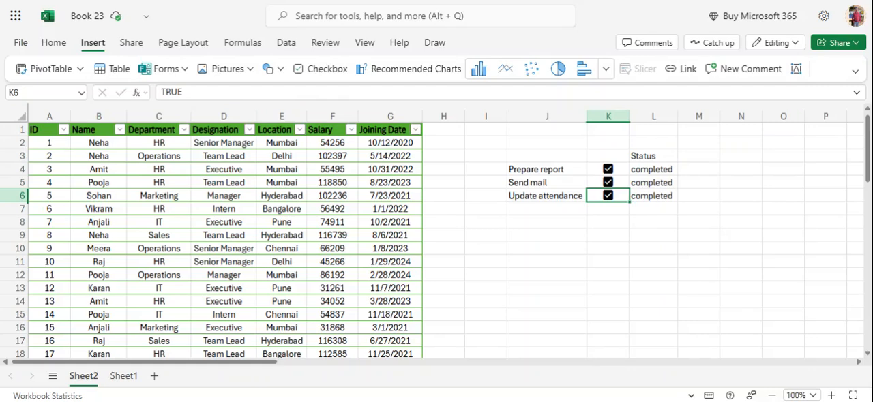
pyautogui.click(578, 225)
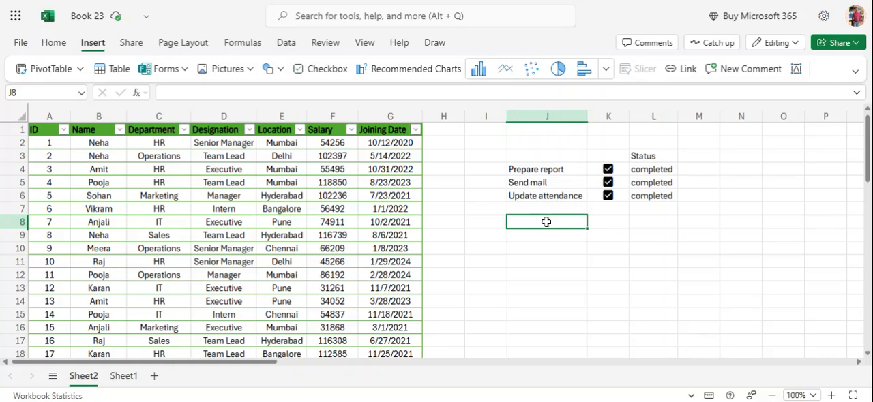
pyautogui.write('Project p')
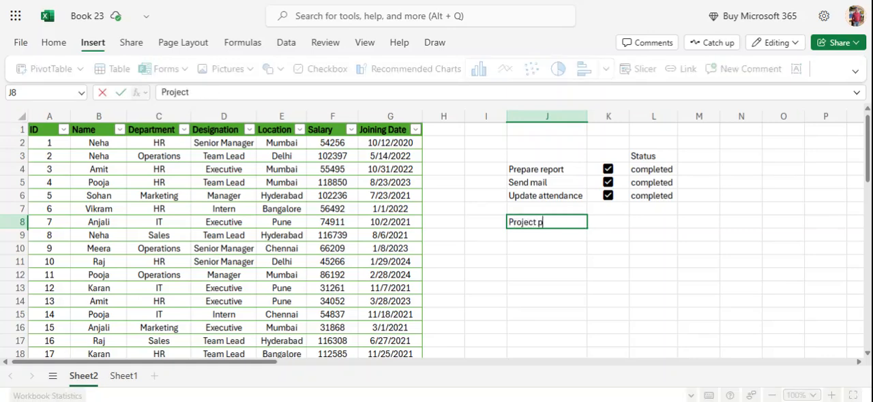
pyautogui.write('rogress')
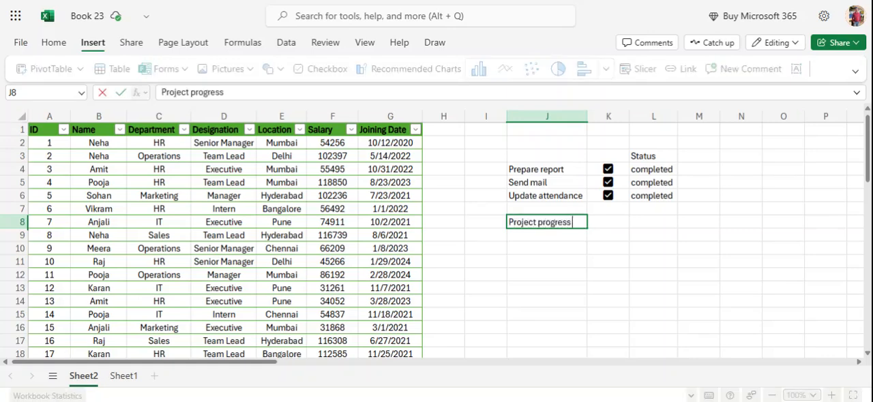
pyautogui.write(' Tracker')
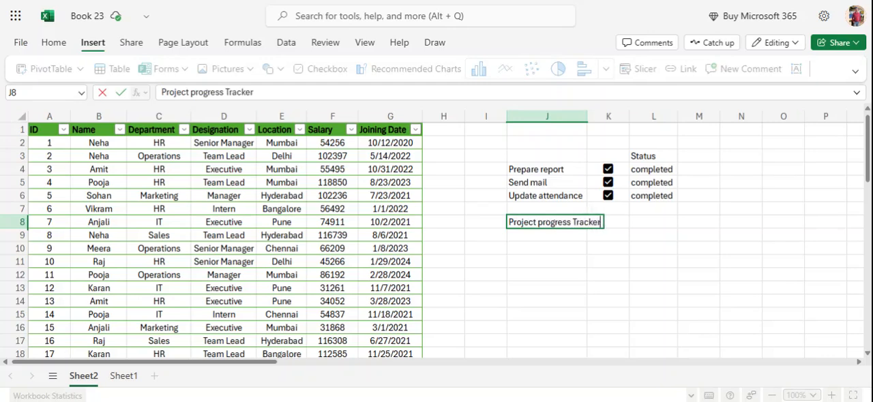
pyautogui.press('Return')
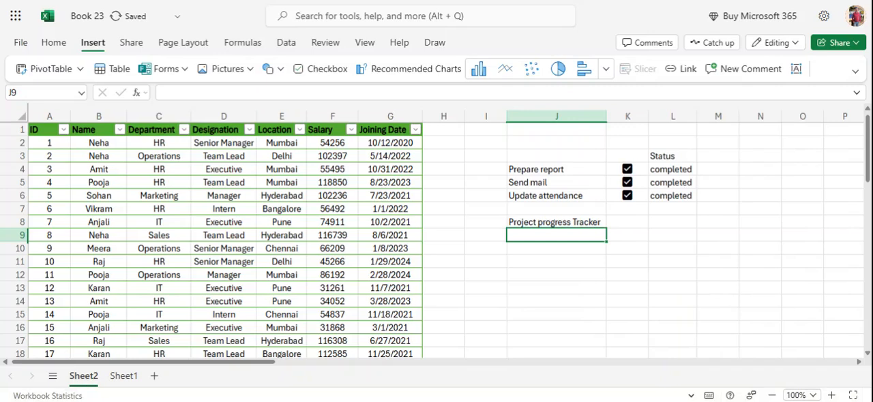
# - Enter Project A in J9 and copy it down through J14
pyautogui.write('Project ')
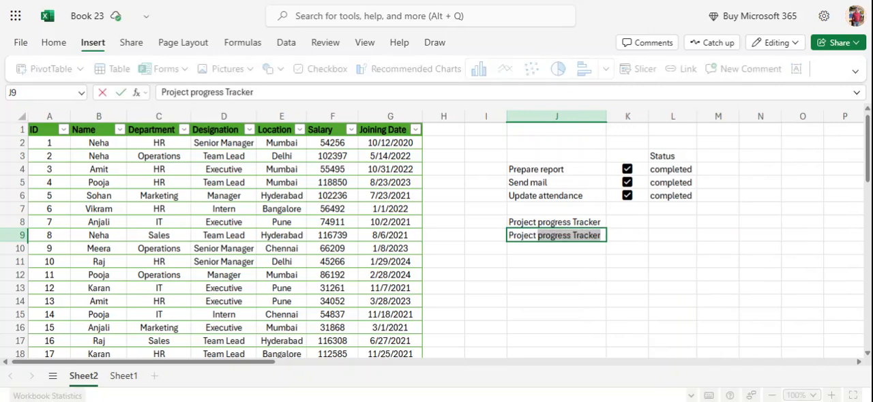
pyautogui.write('A')
pyautogui.press('Return')
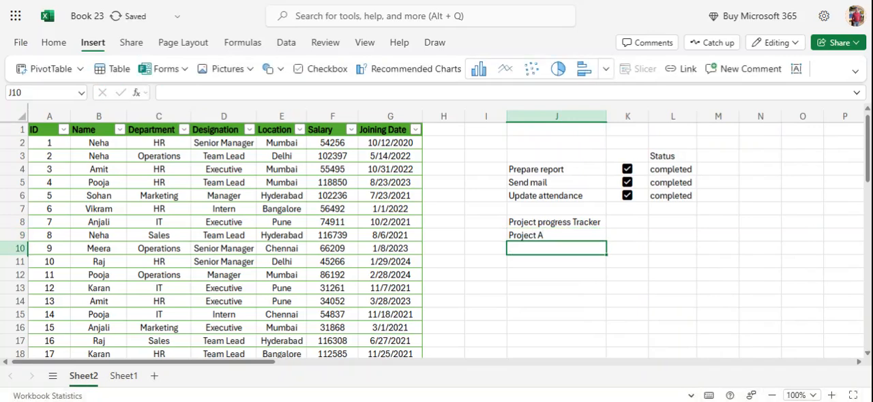
pyautogui.click(547, 235)
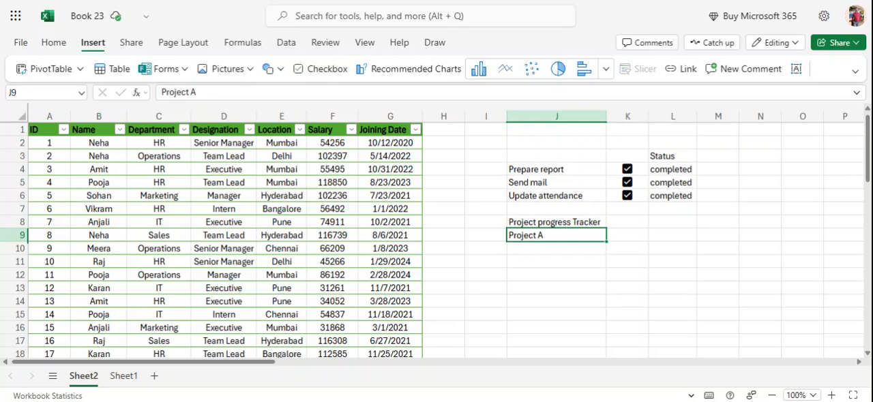
pyautogui.moveTo(607, 241); pyautogui.dragTo(615, 305)
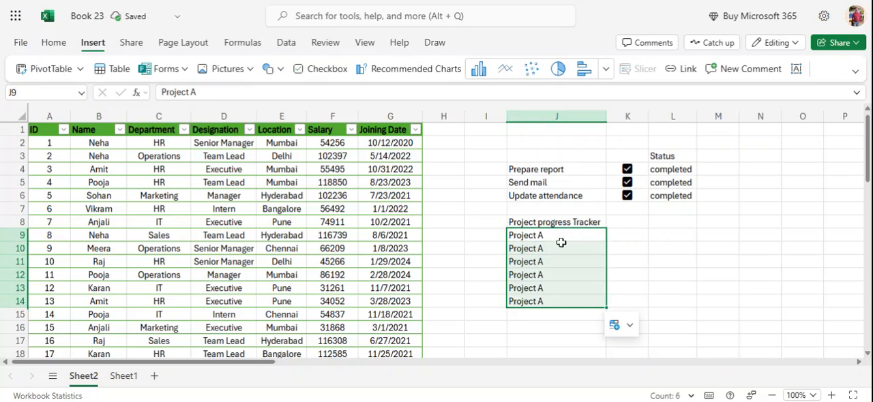
pyautogui.click(629, 326)
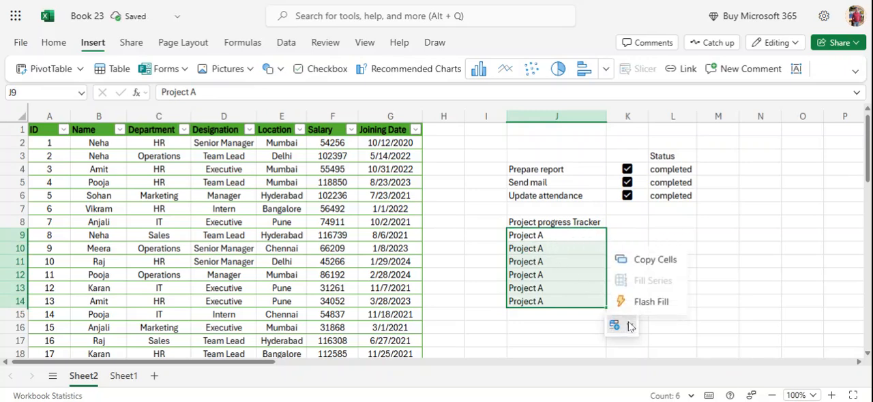
pyautogui.click(668, 261)
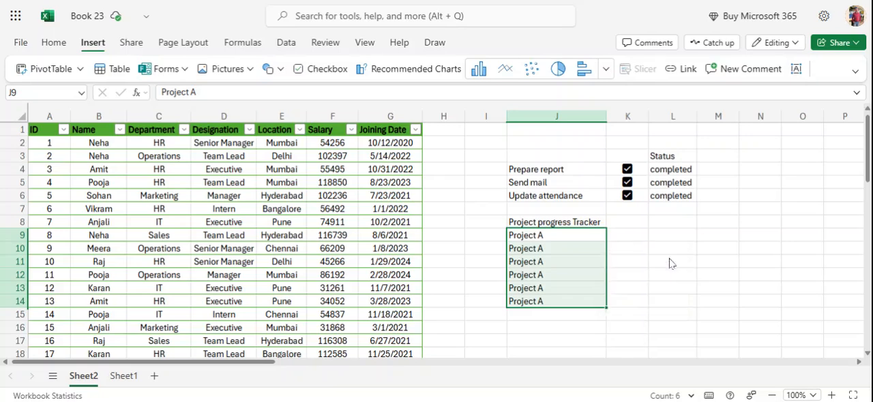
pyautogui.click(558, 251)
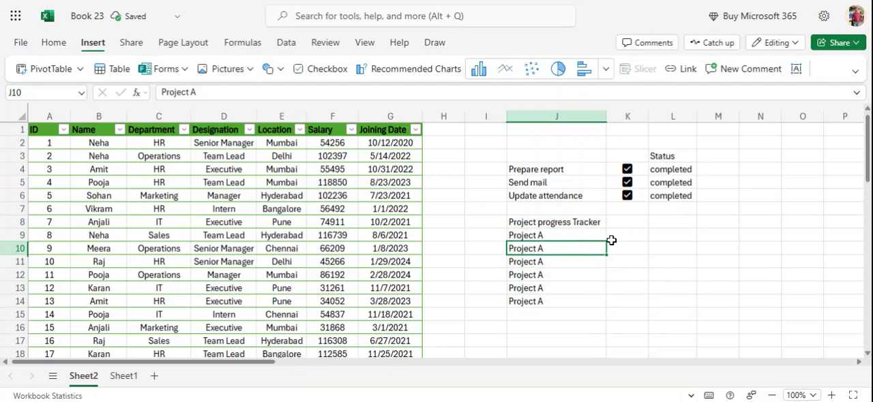
# - Insert checkboxes in K9:K14 beside the Project A entries
pyautogui.click(630, 240)
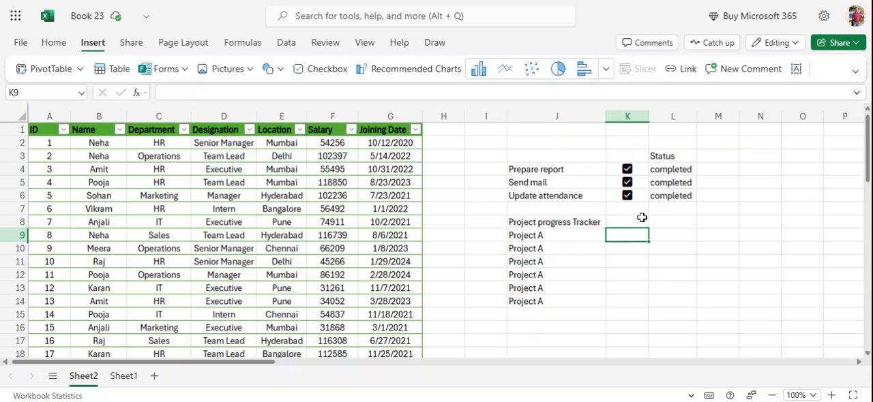
pyautogui.moveTo(625, 234); pyautogui.dragTo(624, 298)
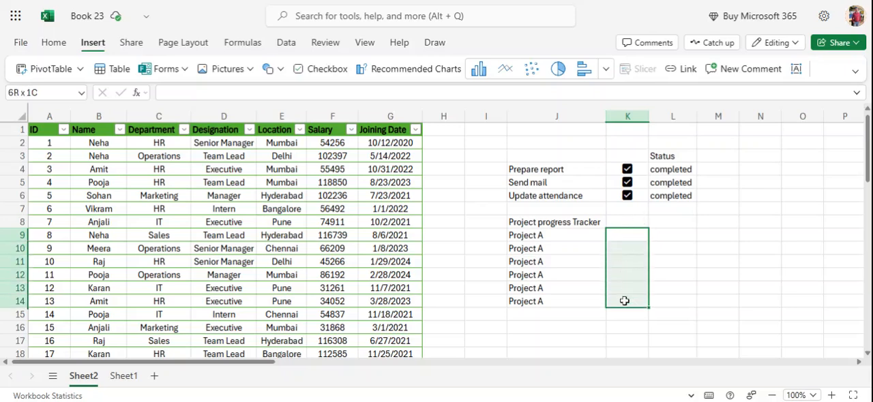
pyautogui.click(319, 68)
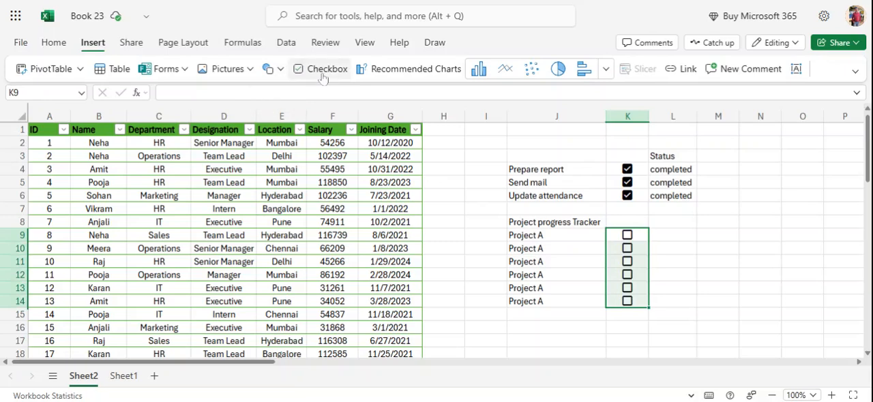
# - Enter the heading % Complete in cell L8 of the project tracker
pyautogui.click(672, 235)
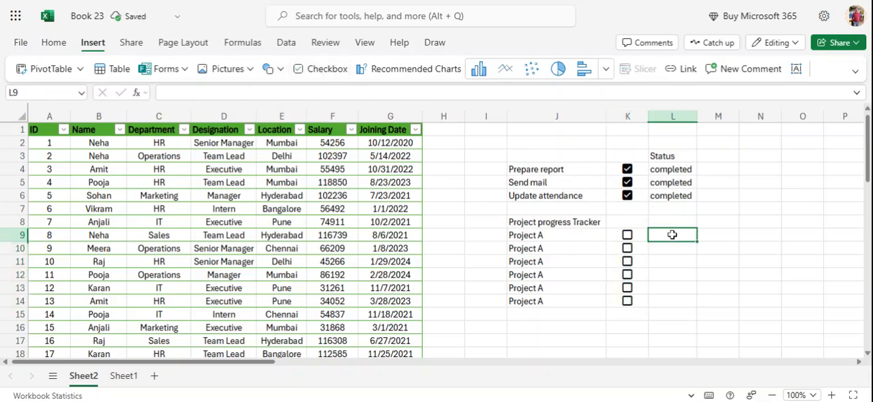
pyautogui.click(672, 220)
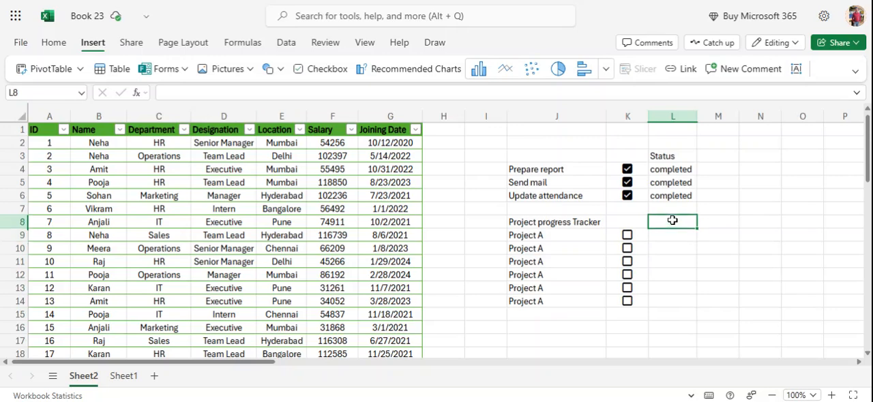
pyautogui.write('% Compl')
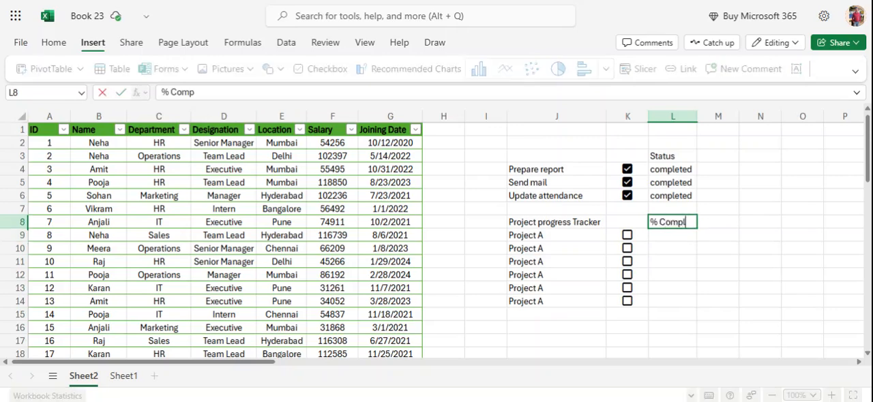
pyautogui.write('ete')
pyautogui.press('Return')
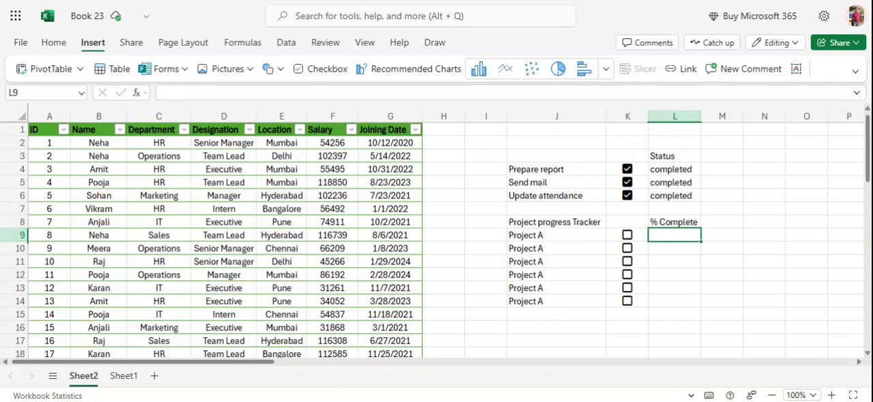
# - Try to enter a COUNTIF formula in L9 that divides the ticked checkboxes in K9:K14 by a COUNTA
pyautogui.write('=countif')
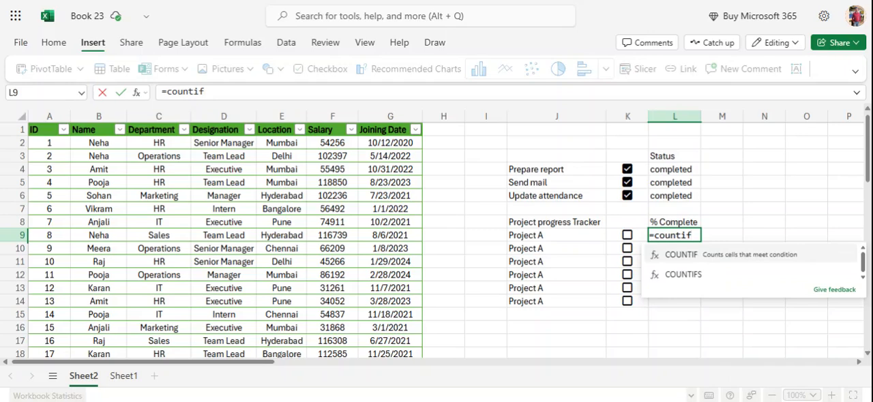
pyautogui.press('Tab')
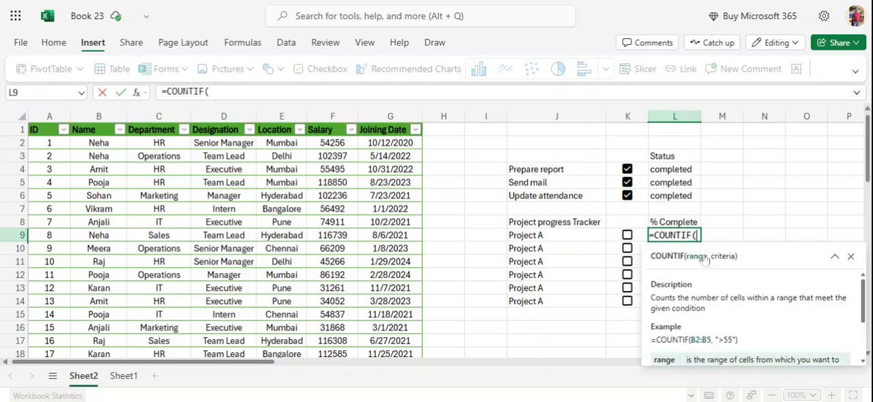
pyautogui.click(611, 235)
pyautogui.press('Down')
pyautogui.press('Down')
pyautogui.press('Down')
pyautogui.press('Down')
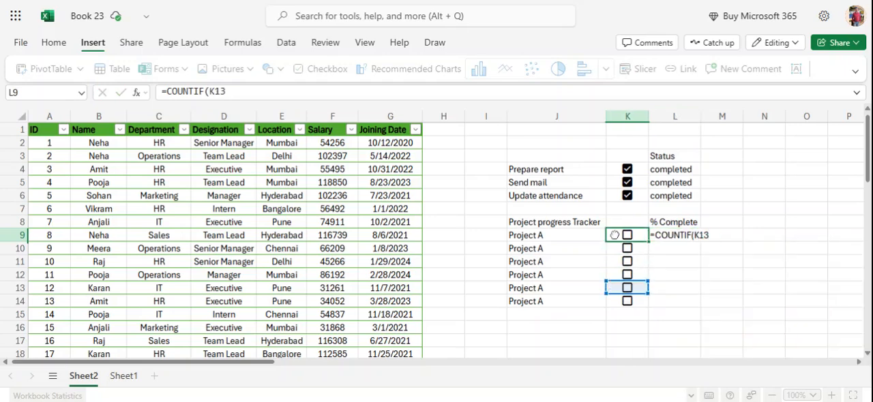
pyautogui.click(614, 235)
pyautogui.moveTo(615, 235); pyautogui.dragTo(624, 301)
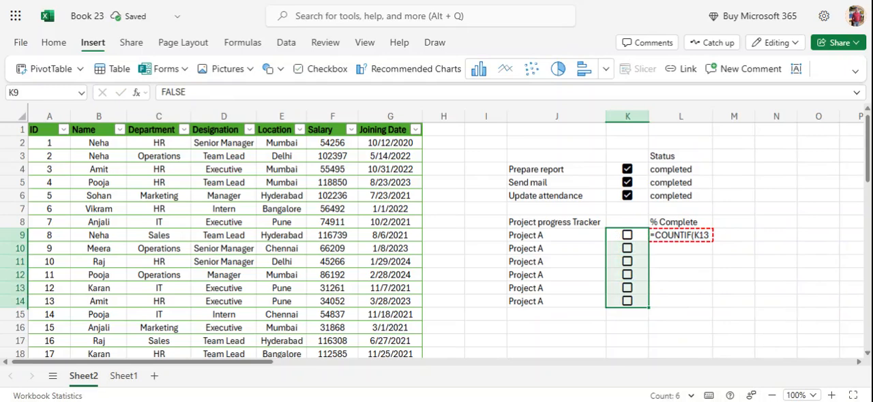
pyautogui.write(',True)/')
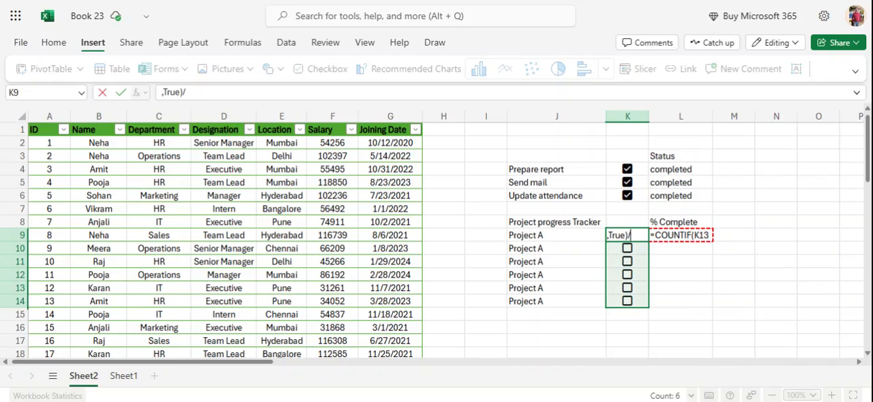
pyautogui.write('counta')
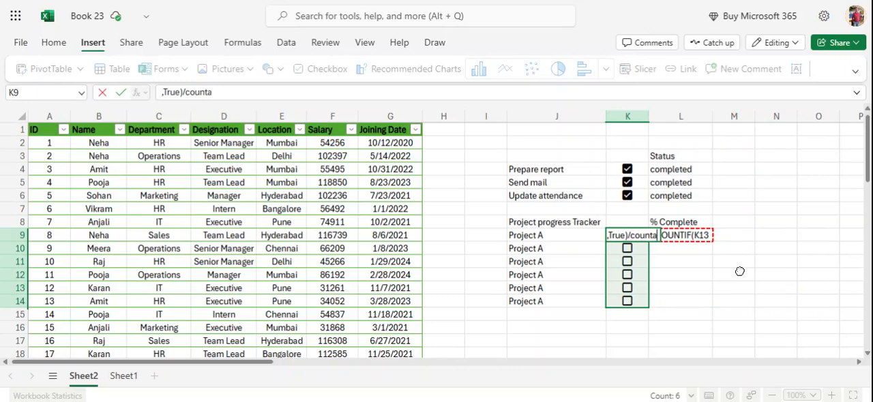
pyautogui.press('BackSpace')
pyautogui.press('BackSpace')
pyautogui.press('BackSpace')
pyautogui.press('BackSpace')
pyautogui.press('BackSpace')
pyautogui.press('BackSpace')
pyautogui.press('BackSpace')
pyautogui.press('BackSpace')
pyautogui.press('BackSpace')
pyautogui.press('BackSpace')
pyautogui.press('BackSpace')
pyautogui.press('BackSpace')
pyautogui.press('BackSpace')
pyautogui.press('BackSpace')
pyautogui.press('BackSpace')
pyautogui.press('BackSpace')
pyautogui.press('BackSpace')
pyautogui.press('BackSpace')
pyautogui.press('BackSpace')
pyautogui.press('BackSpace')
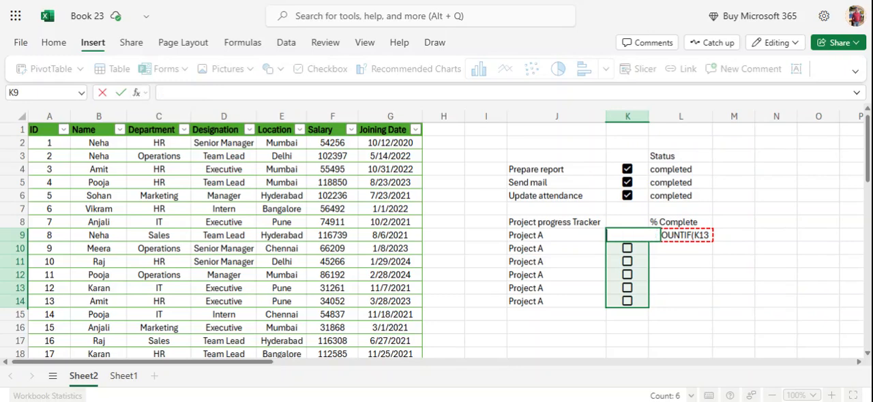
pyautogui.click(711, 302)
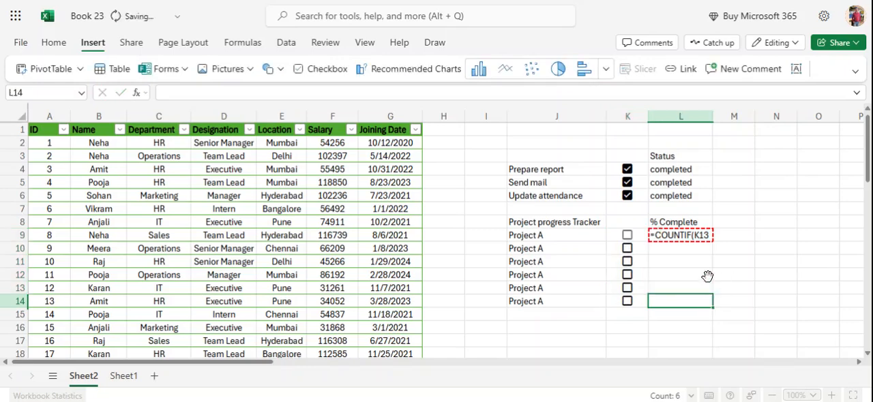
# - Rewrite the L9 formula so it begins with =COUNTIF(K9:K14,True), counting the ticked Project A checkboxes
pyautogui.click(697, 238)
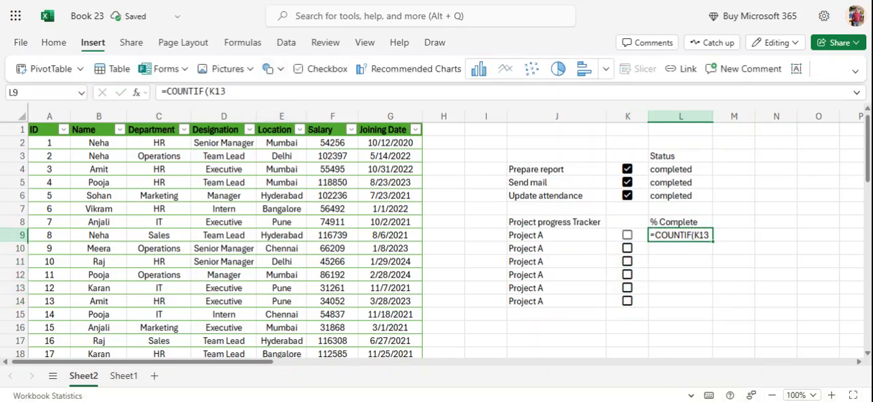
pyautogui.doubleClick(697, 237)
pyautogui.press('BackSpace')
pyautogui.press('BackSpace')
pyautogui.press('BackSpace')
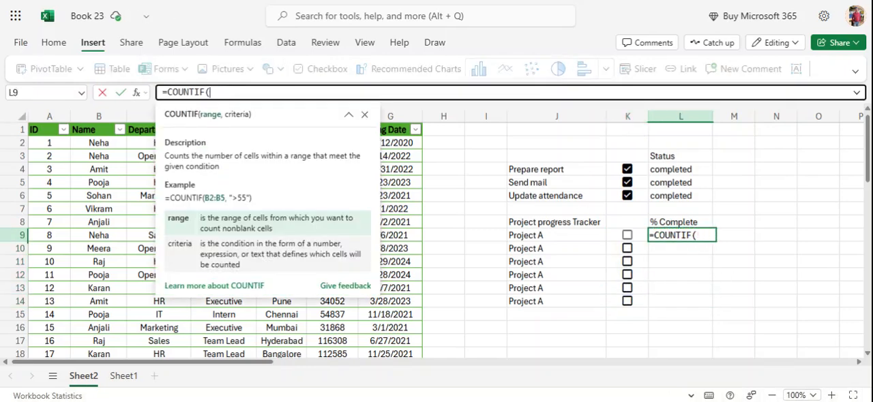
pyautogui.click(615, 235)
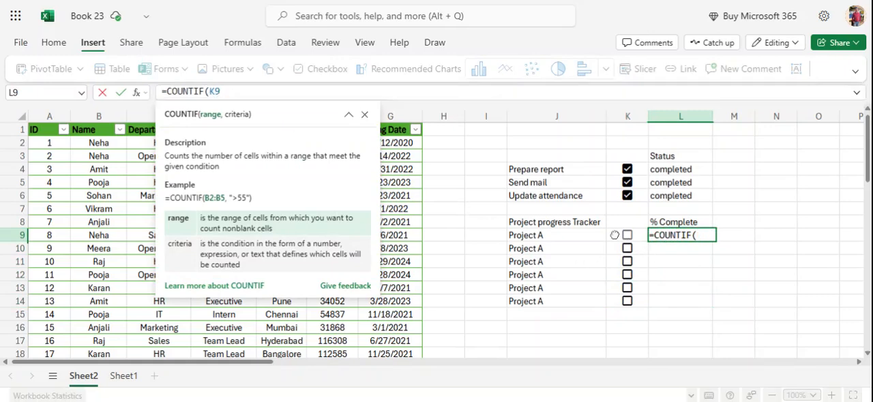
pyautogui.moveTo(614, 234); pyautogui.dragTo(626, 302)
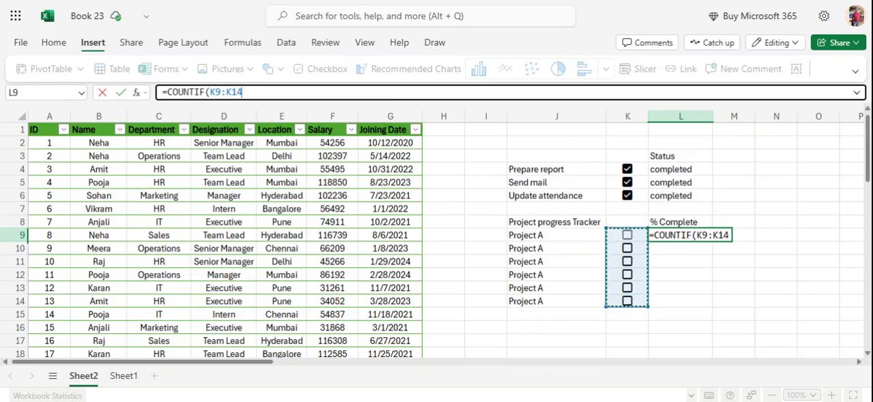
pyautogui.write(',T')
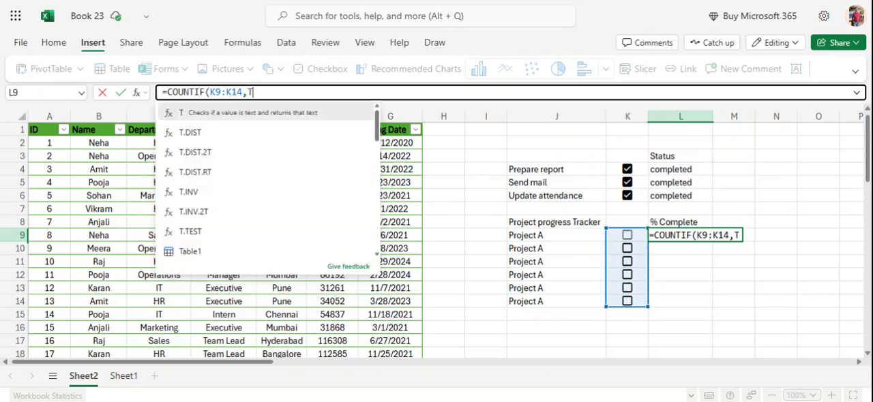
pyautogui.write('rue)')
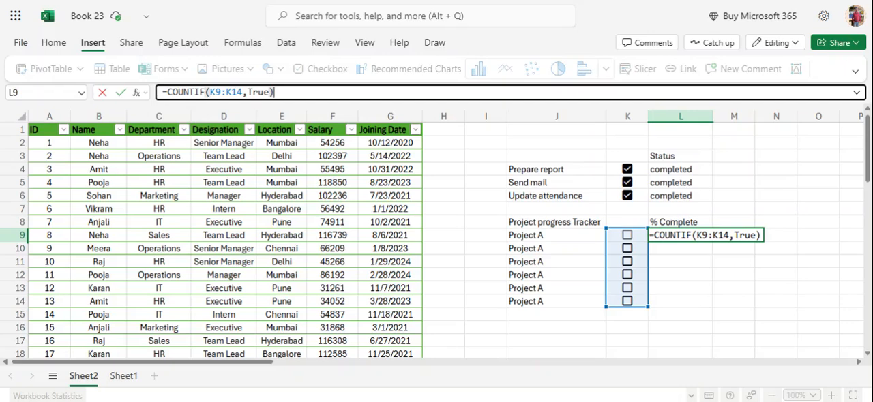
pyautogui.write('/Count')
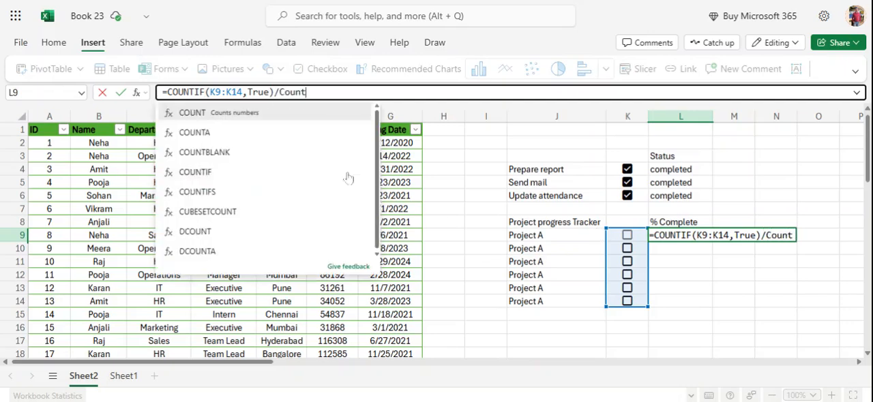
# - Complete the L9 formula by dividing the COUNTIF by COUNTA(K9:K14), and enter it
pyautogui.click(276, 134)
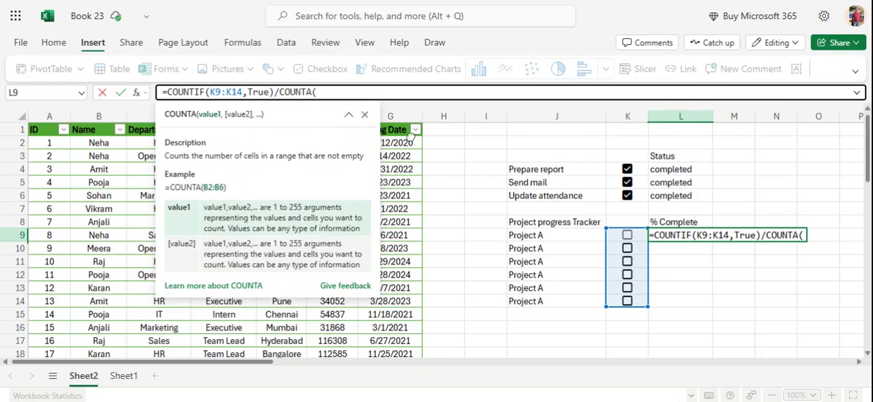
pyautogui.click(614, 236)
pyautogui.moveTo(614, 236); pyautogui.dragTo(616, 303)
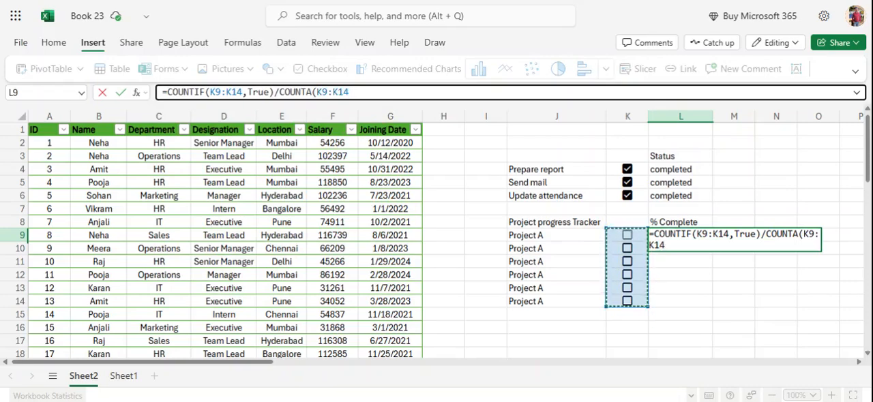
pyautogui.write(')')
pyautogui.press('Return')
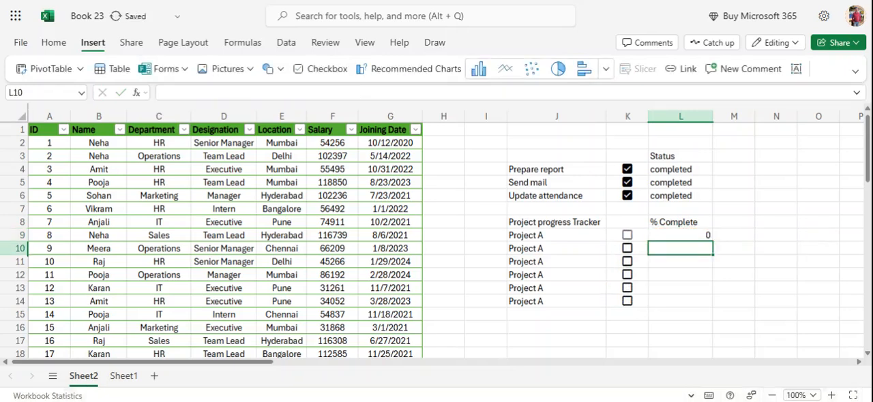
# - Copy the L9 formula down through L14 and tick the Project A checkboxes in K9:K12
pyautogui.click(701, 234)
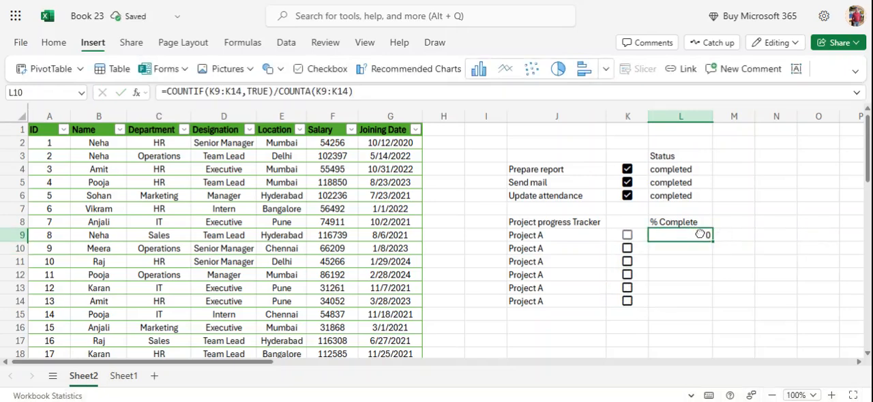
pyautogui.moveTo(711, 241); pyautogui.dragTo(711, 294)
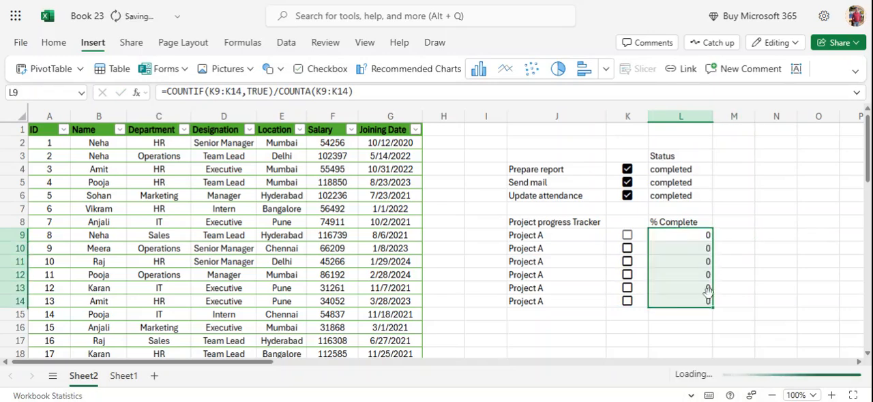
pyautogui.click(627, 236)
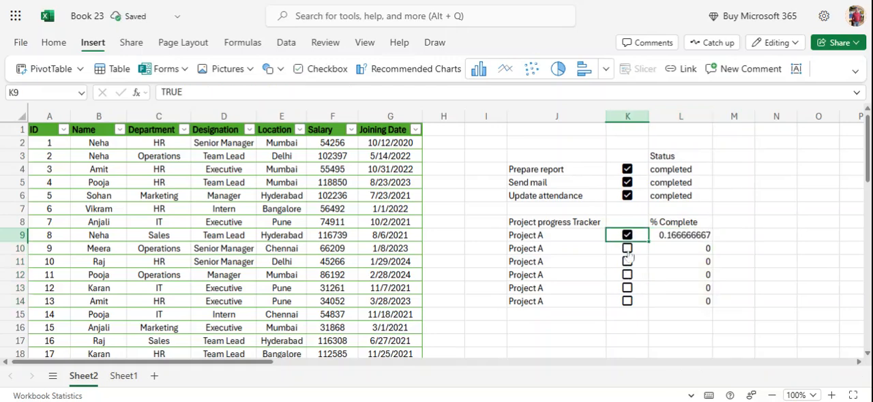
pyautogui.click(627, 249)
pyautogui.click(627, 263)
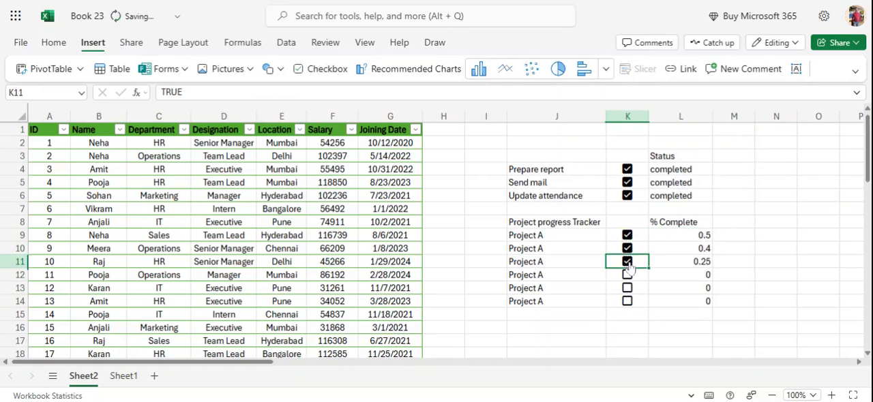
pyautogui.click(628, 276)
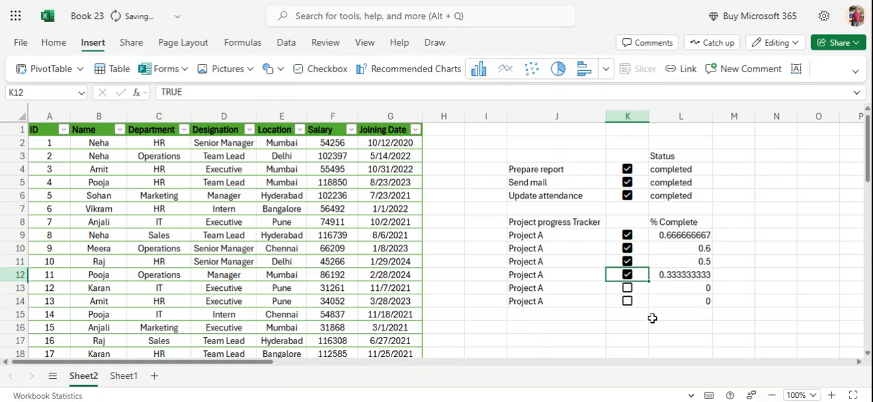
# - Format the % Complete values in L9:L14 as Percentage with no decimal places
pyautogui.moveTo(679, 240); pyautogui.dragTo(684, 300)
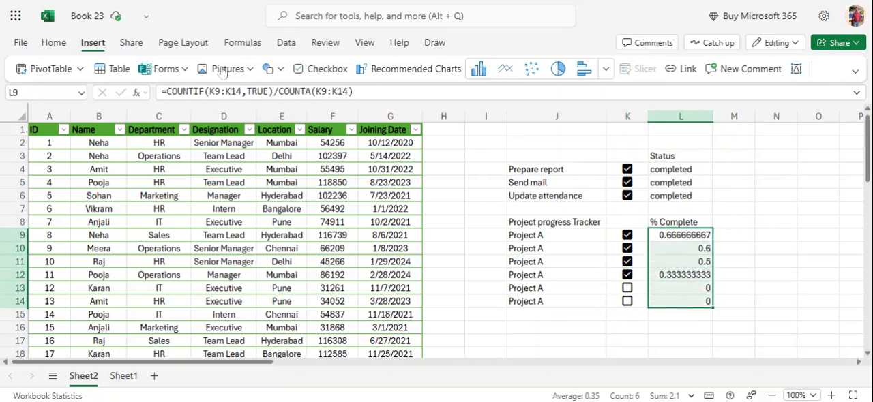
pyautogui.click(52, 44)
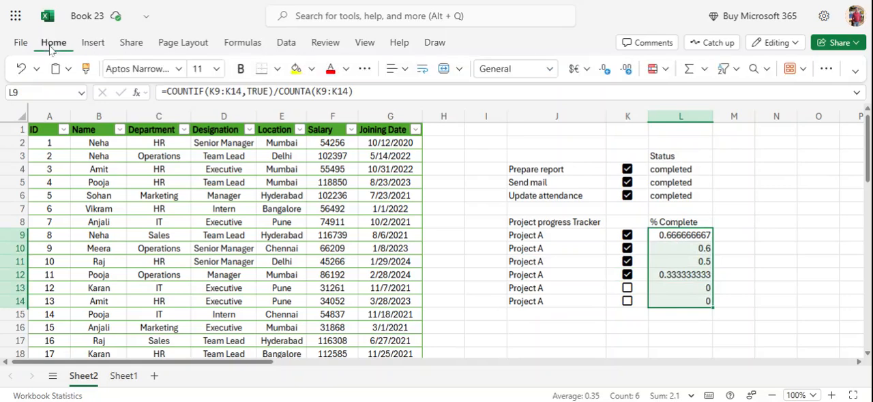
pyautogui.click(550, 69)
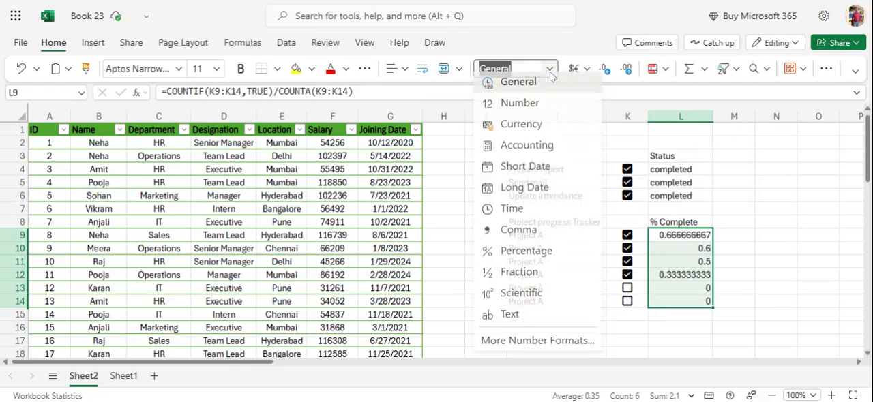
pyautogui.click(525, 258)
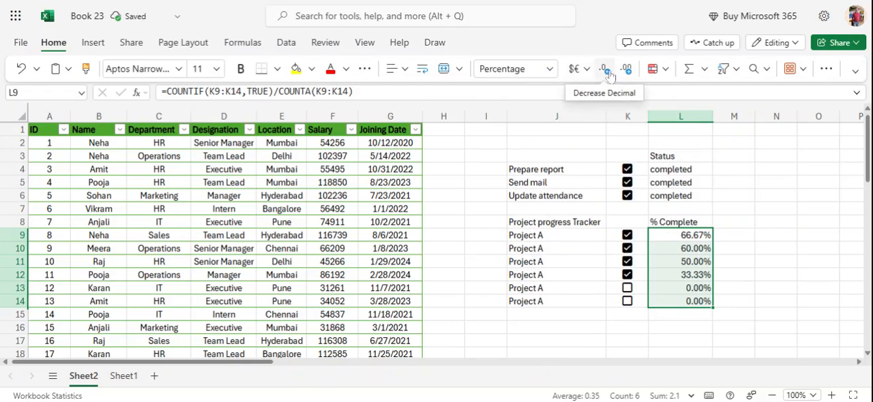
pyautogui.click(606, 70)
pyautogui.click(606, 70)
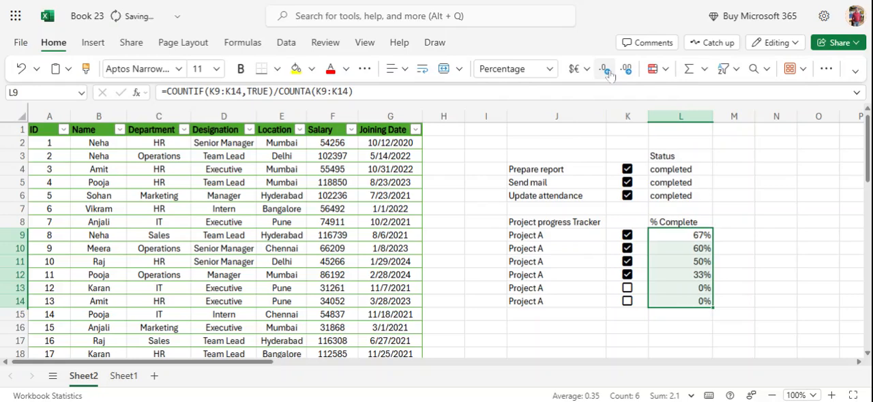
pyautogui.click(751, 222)
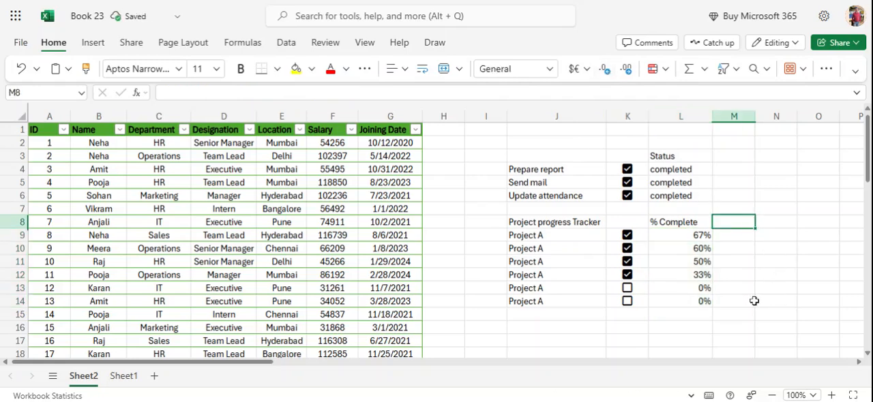
# - Tick the remaining Project A checkboxes in K13 and K14
pyautogui.click(627, 291)
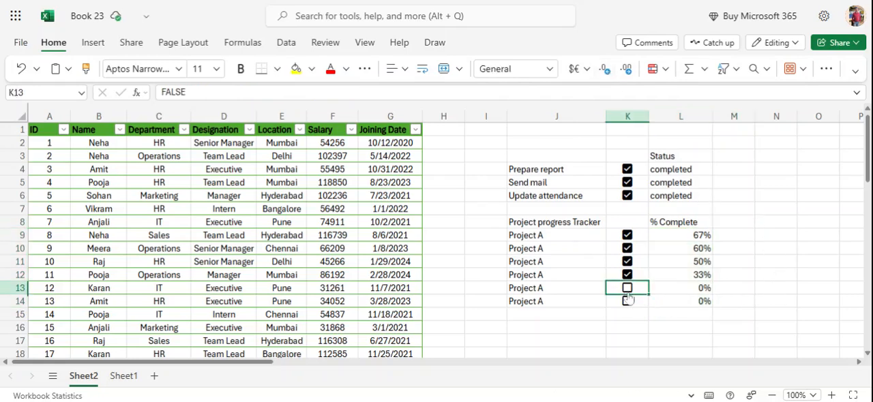
pyautogui.click(628, 288)
pyautogui.click(628, 301)
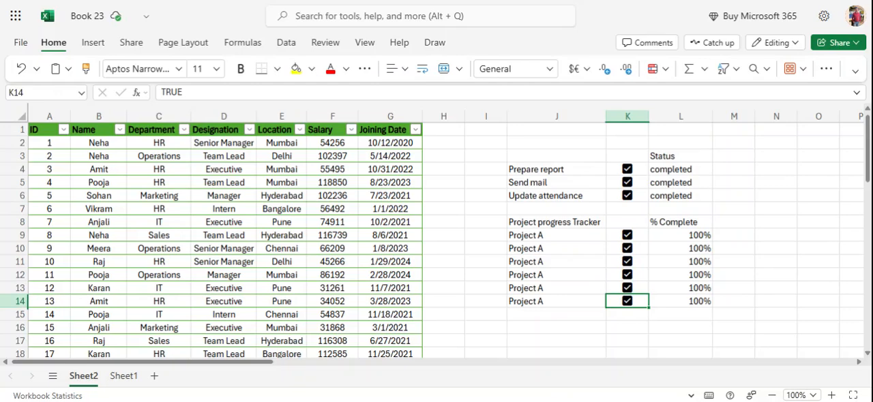
# - Insert the recommended 'Salary' by 'Designation' PivotChart based on the employee table
pyautogui.click(181, 218)
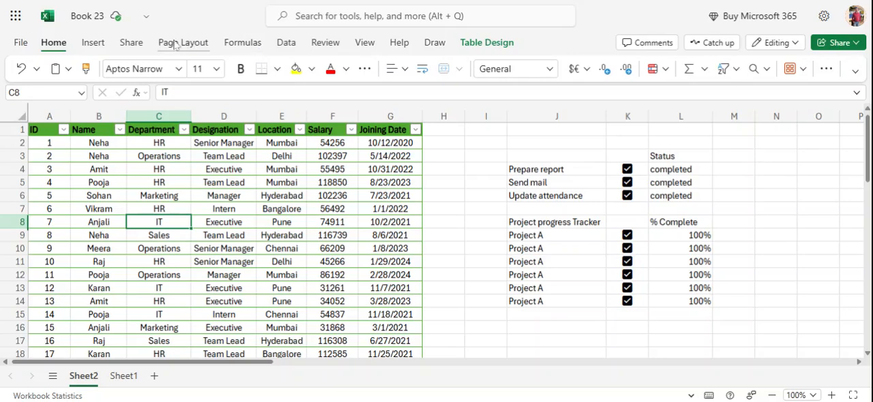
pyautogui.click(91, 43)
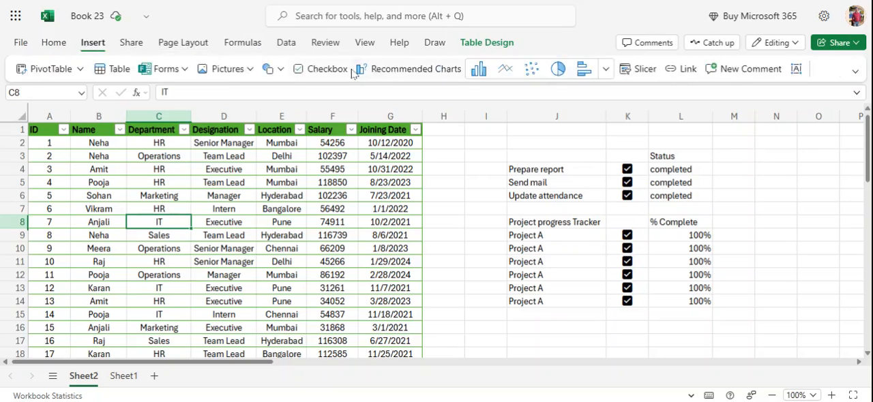
pyautogui.click(391, 77)
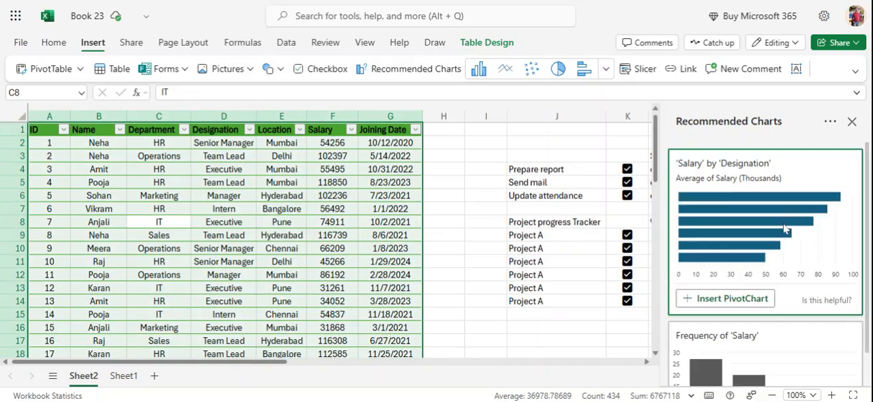
pyautogui.scroll(-3, 791, 300)
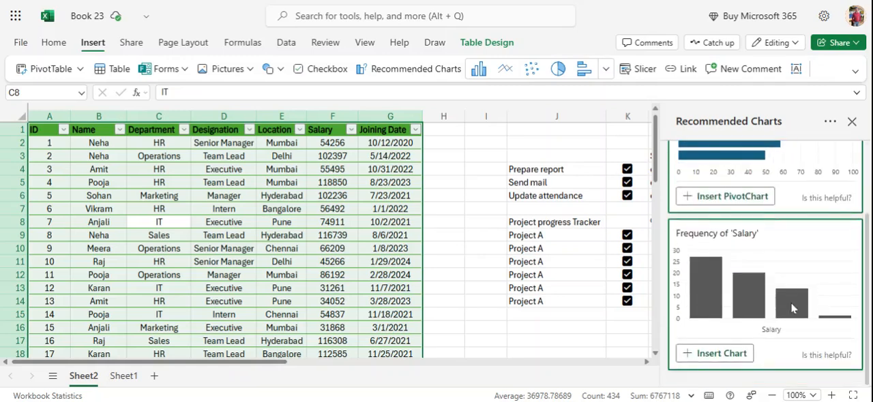
pyautogui.scroll(3, 791, 307)
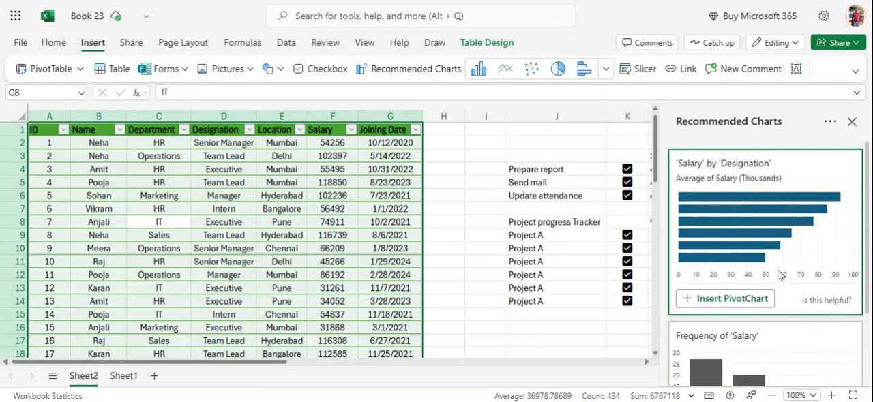
pyautogui.click(727, 301)
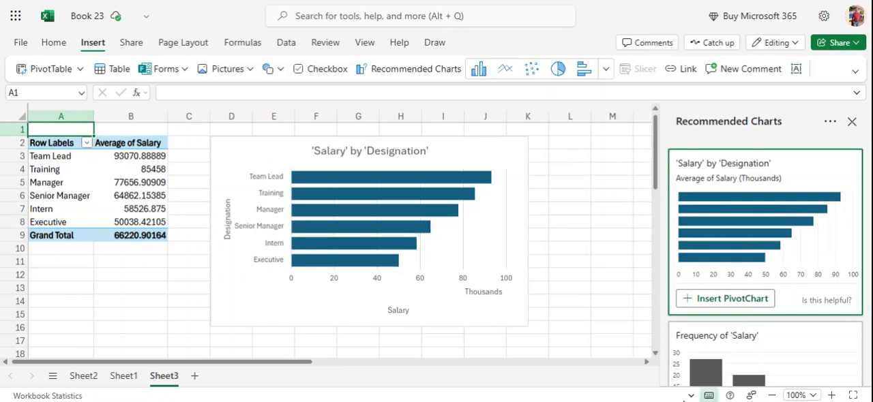
pyautogui.scroll(-3, 715, 278)
pyautogui.scroll(3, 715, 278)
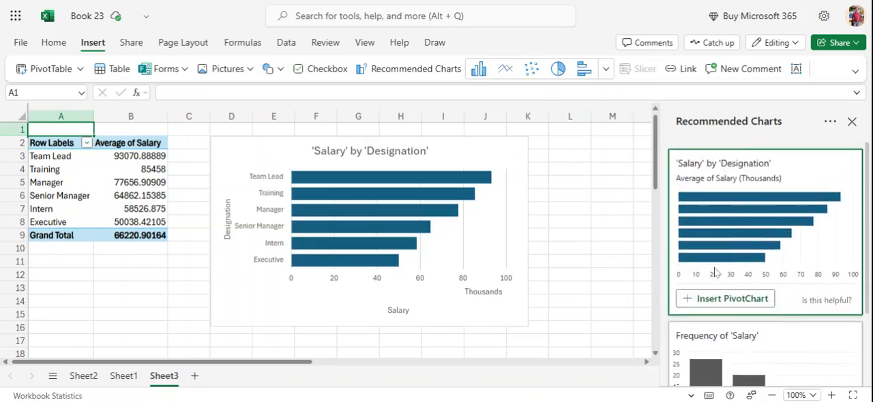
# - Create a PivotTable from the Sheet2 employee table (Table1) on a new worksheet and close the Recommended Charts pane
pyautogui.click(83, 376)
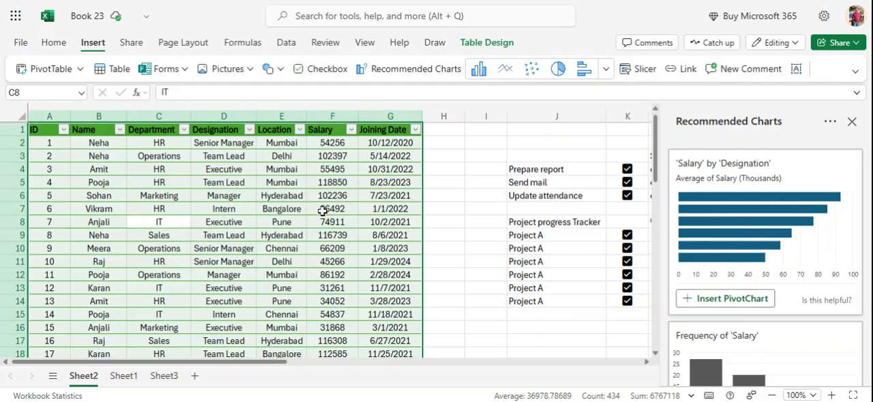
pyautogui.click(195, 195)
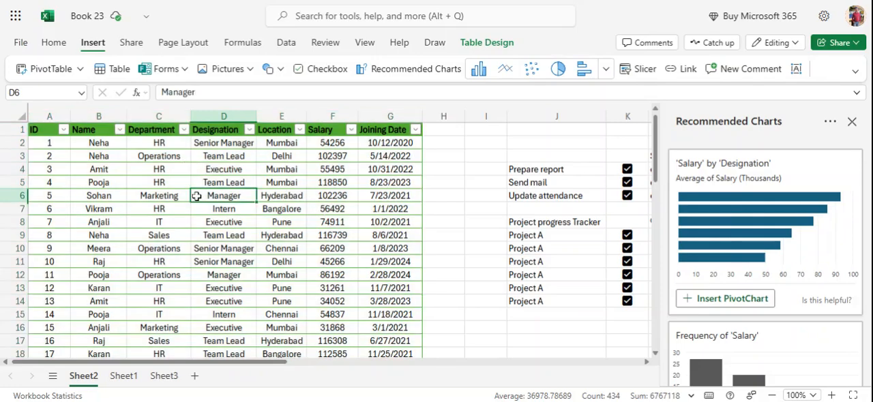
pyautogui.click(81, 70)
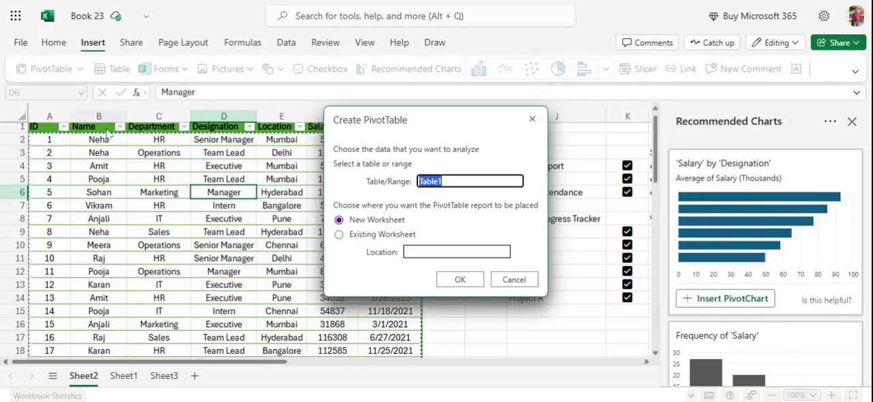
pyautogui.click(340, 235)
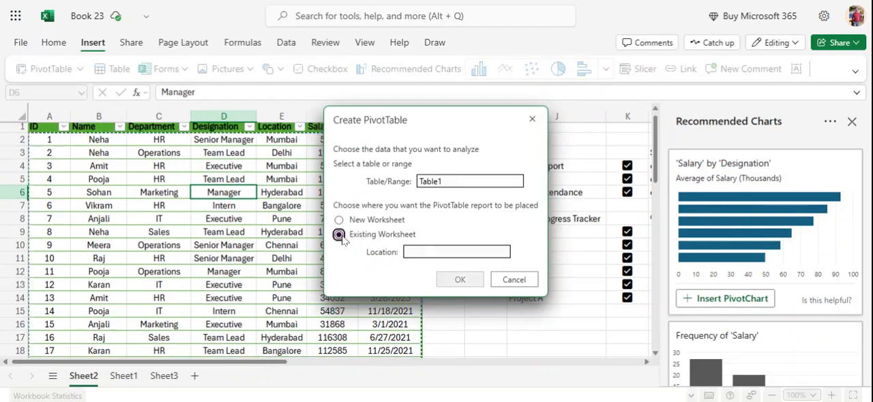
pyautogui.click(339, 221)
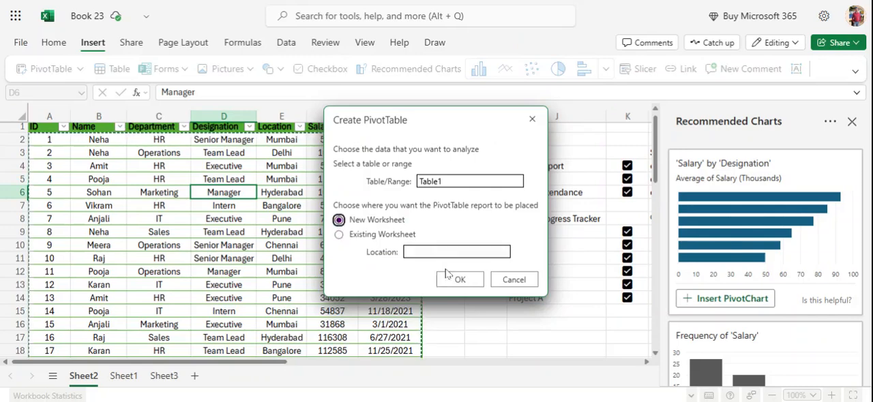
pyautogui.click(459, 280)
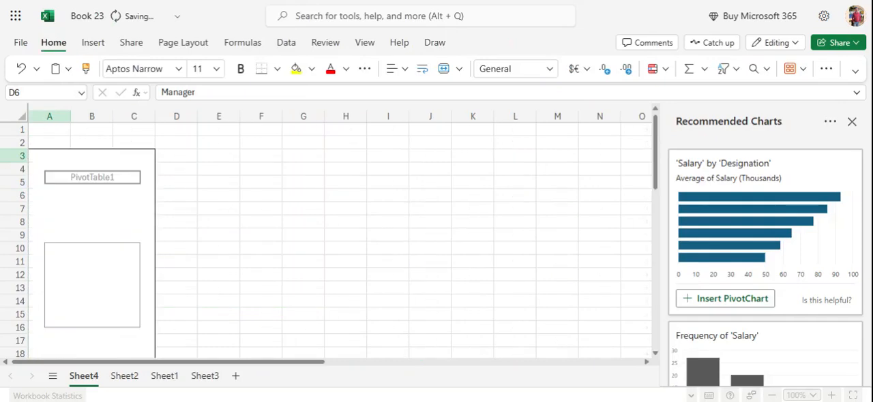
pyautogui.click(852, 121)
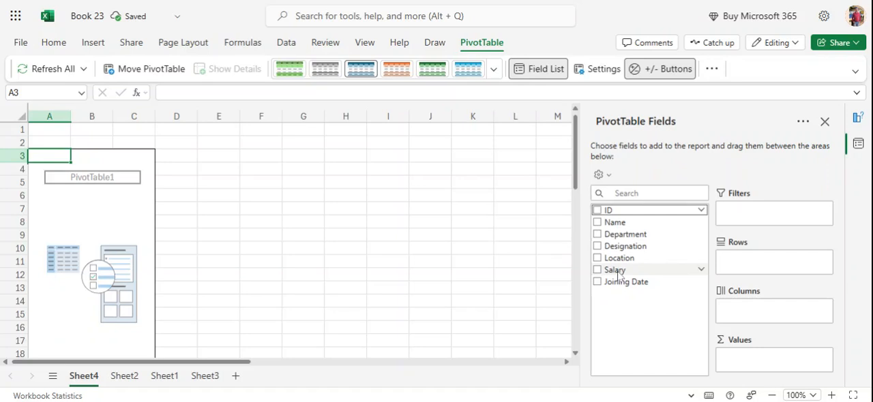
# - Add Salary to the PivotTable's values and Department to its rows
pyautogui.click(614, 272)
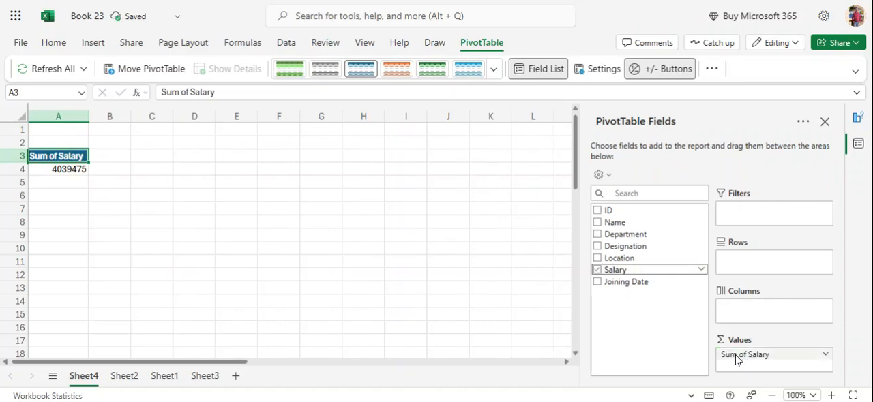
pyautogui.click(632, 237)
pyautogui.moveTo(635, 236); pyautogui.dragTo(767, 267)
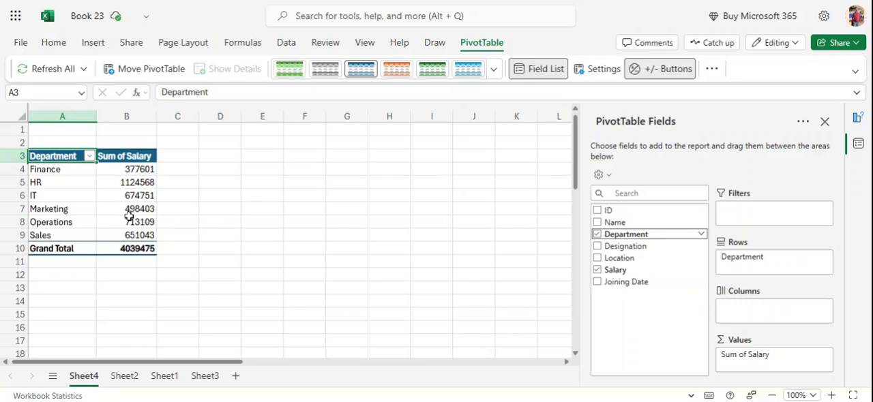
# - Insert a Clustered Column PivotChart of salary by department and place it beside the PivotTable, clear of its data
pyautogui.moveTo(127, 172); pyautogui.dragTo(127, 236)
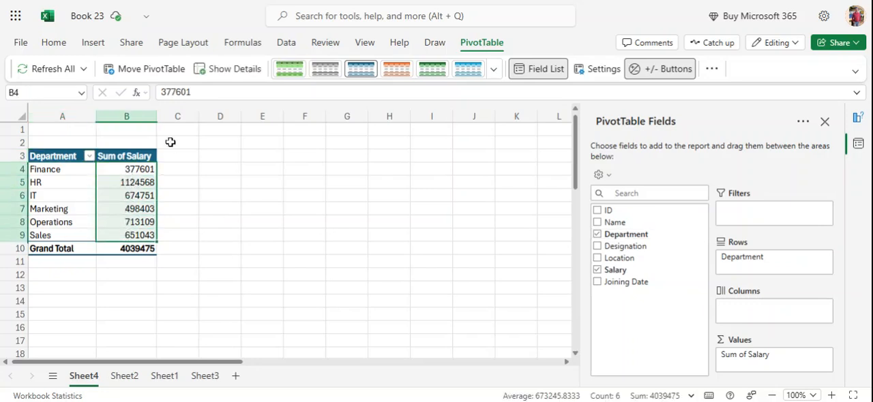
pyautogui.click(91, 43)
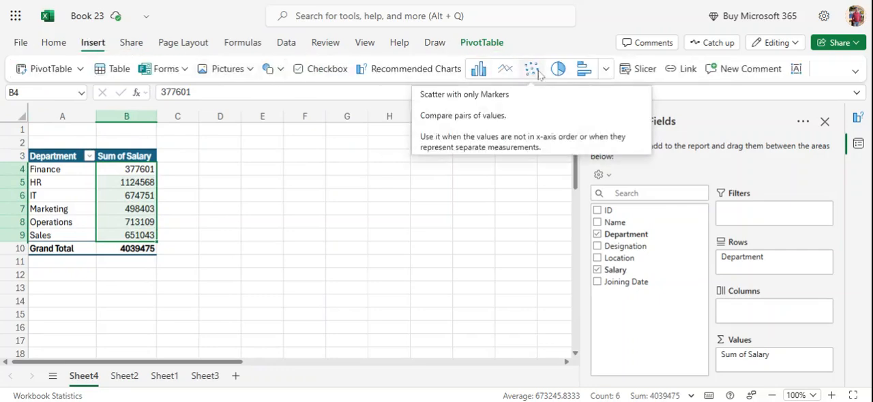
pyautogui.click(605, 70)
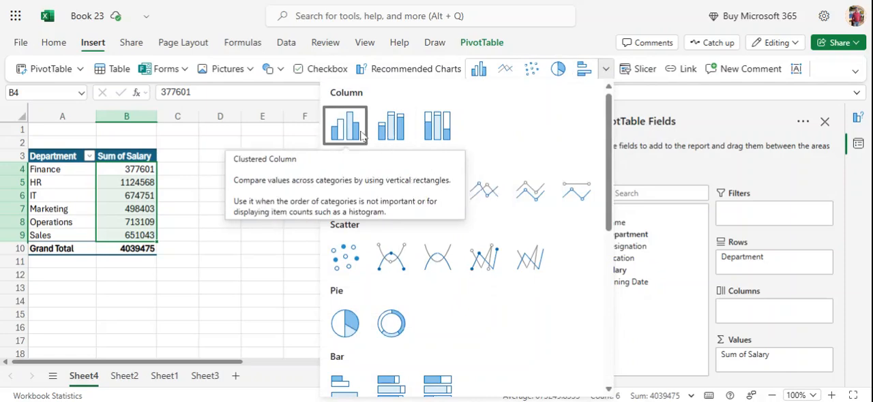
pyautogui.click(356, 132)
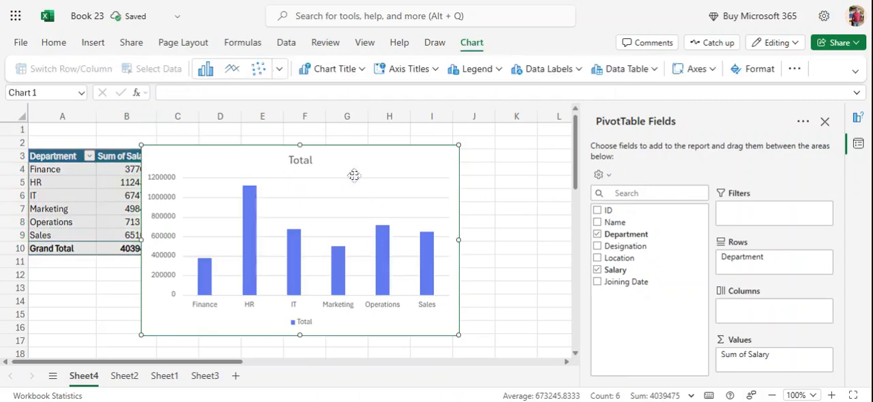
pyautogui.moveTo(353, 169); pyautogui.dragTo(425, 155)
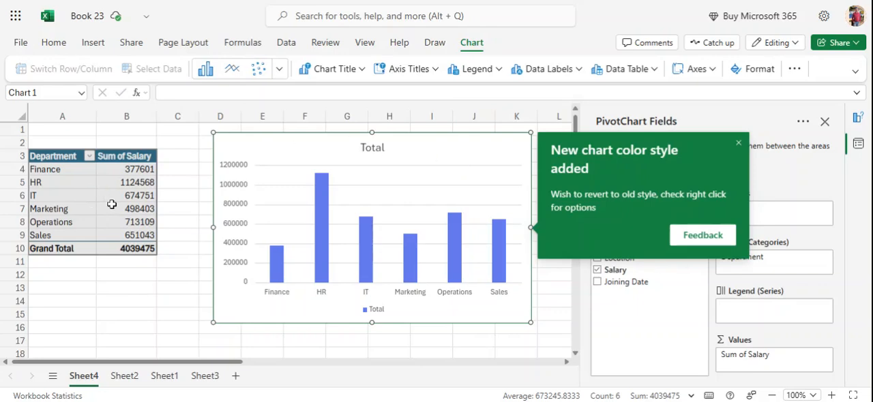
pyautogui.click(738, 147)
# - Insert a Department slicer for the salary PivotTable and use it to filter to Marketing, followed by IT
pyautogui.click(7, 195)
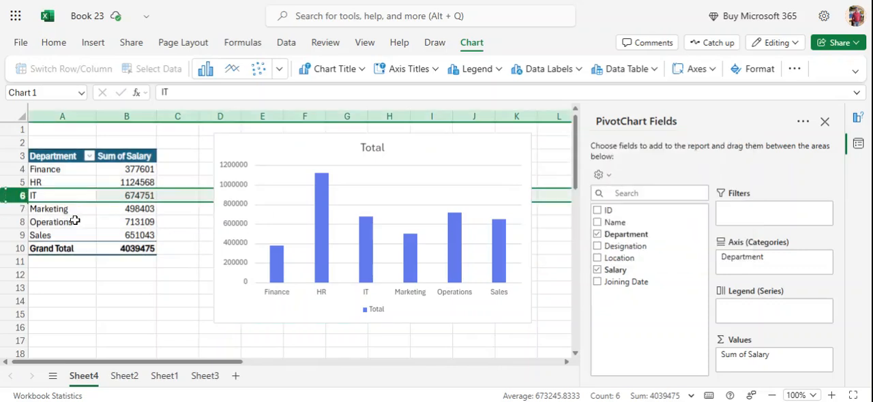
pyautogui.click(79, 221)
pyautogui.click(106, 225)
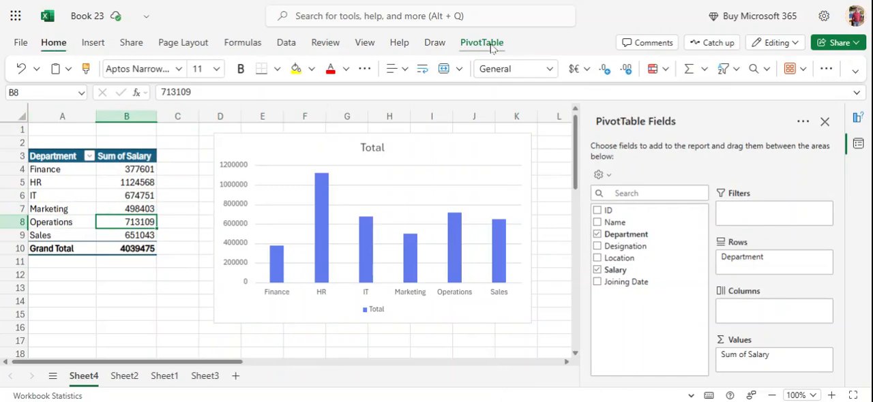
pyautogui.click(489, 44)
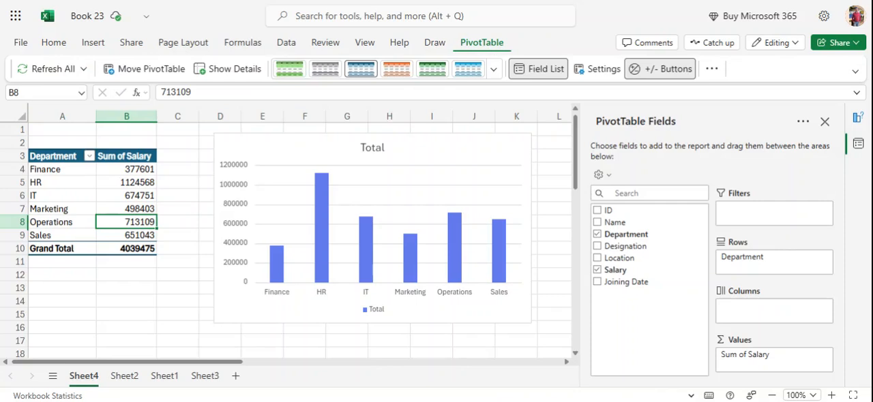
pyautogui.click(712, 69)
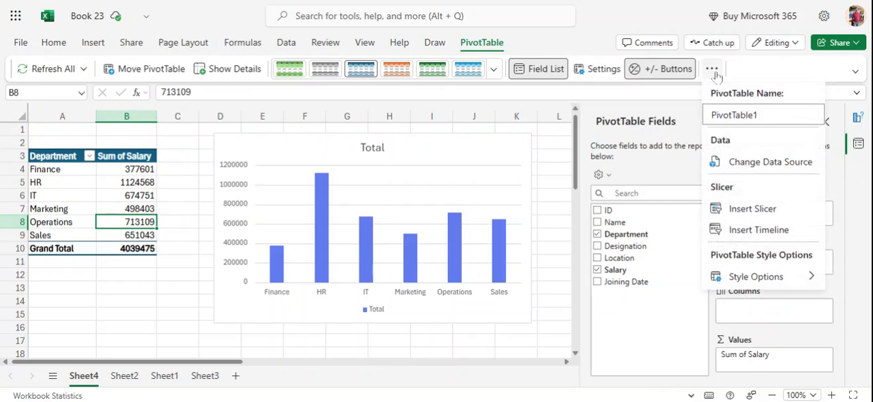
pyautogui.click(752, 214)
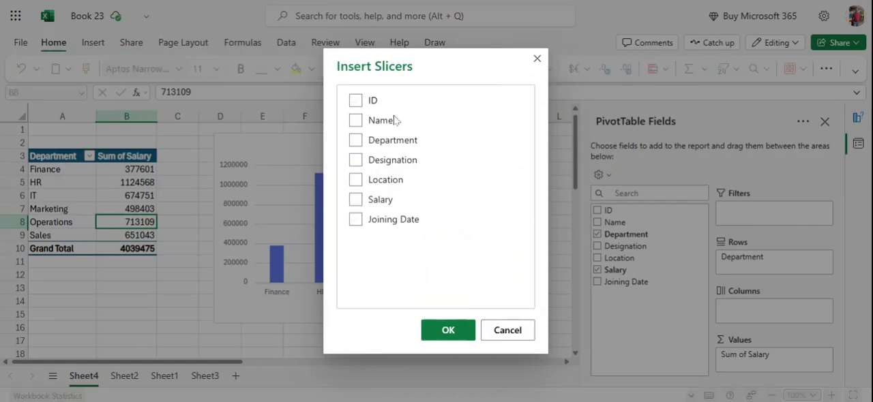
pyautogui.click(355, 143)
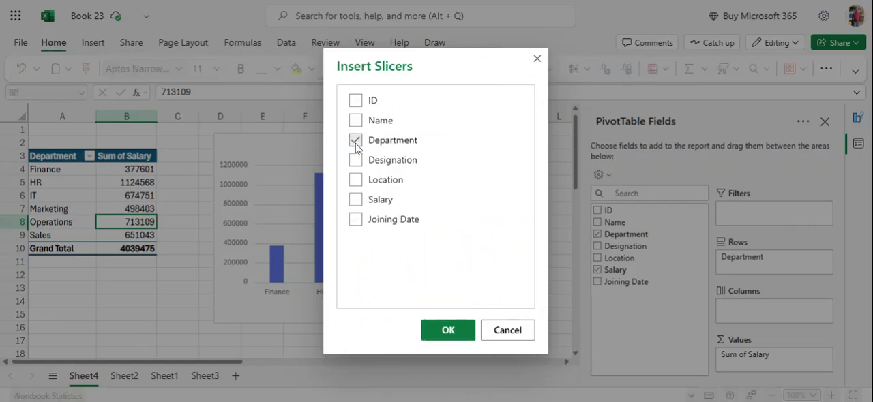
pyautogui.click(447, 328)
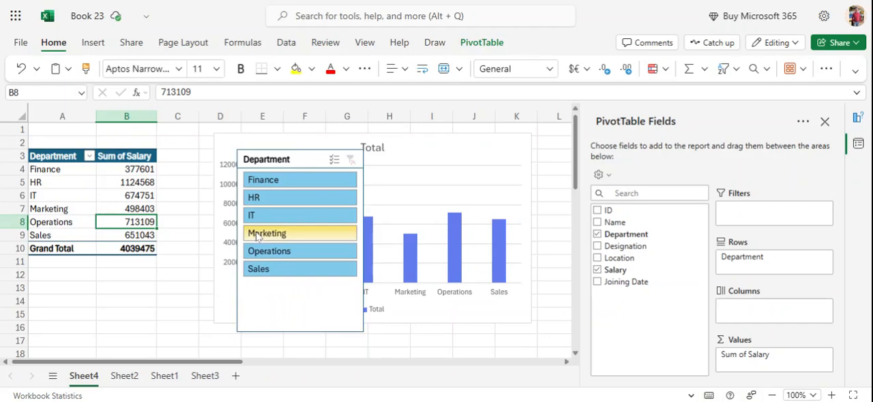
pyautogui.click(267, 235)
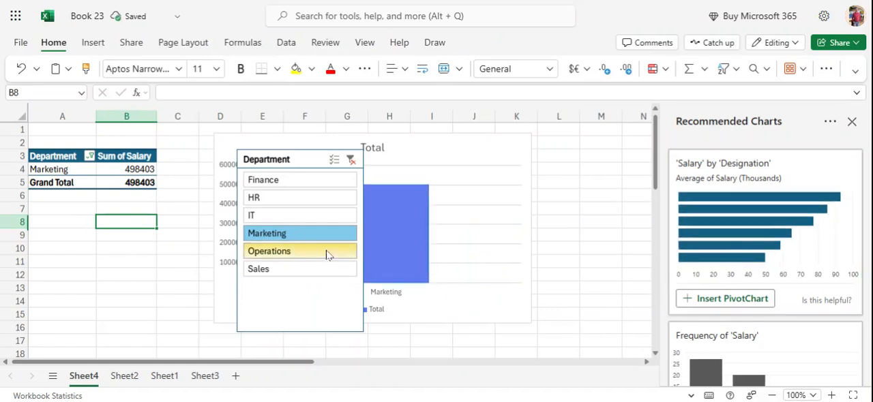
pyautogui.click(269, 217)
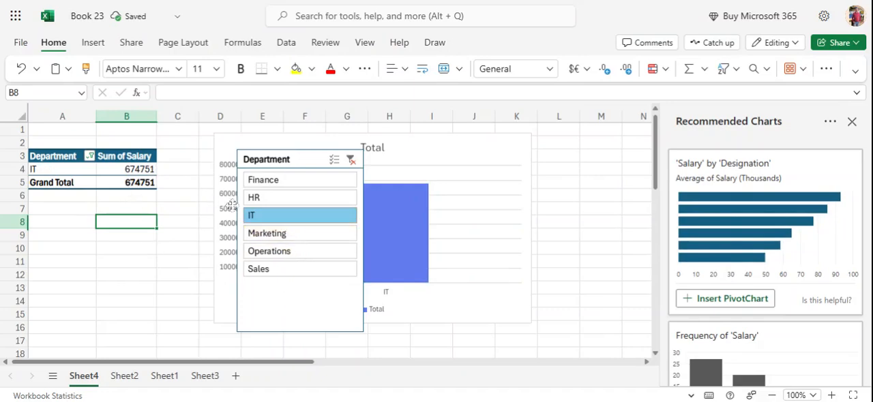
# - Insert Department and Designation slicers for the employee table on Sheet2
pyautogui.click(130, 377)
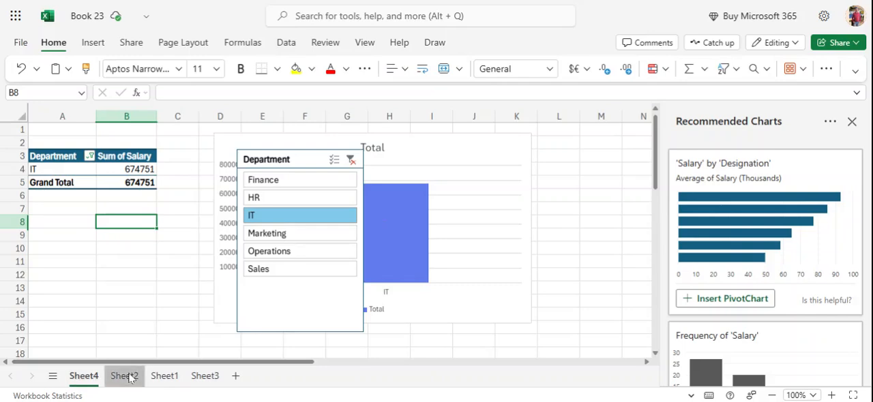
pyautogui.click(172, 260)
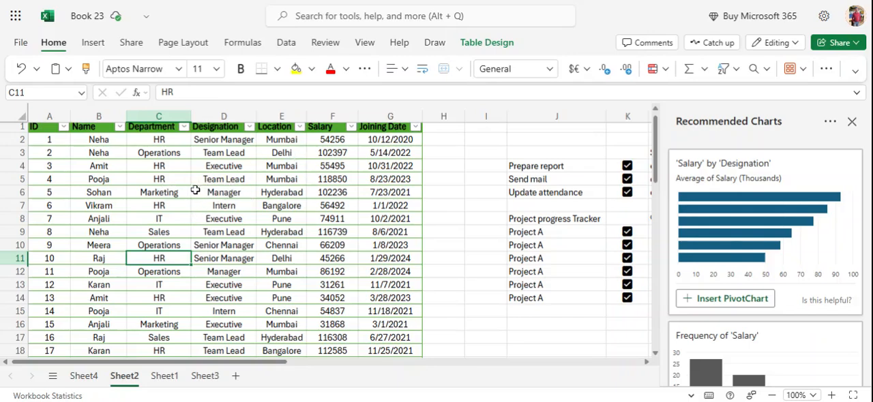
pyautogui.click(94, 43)
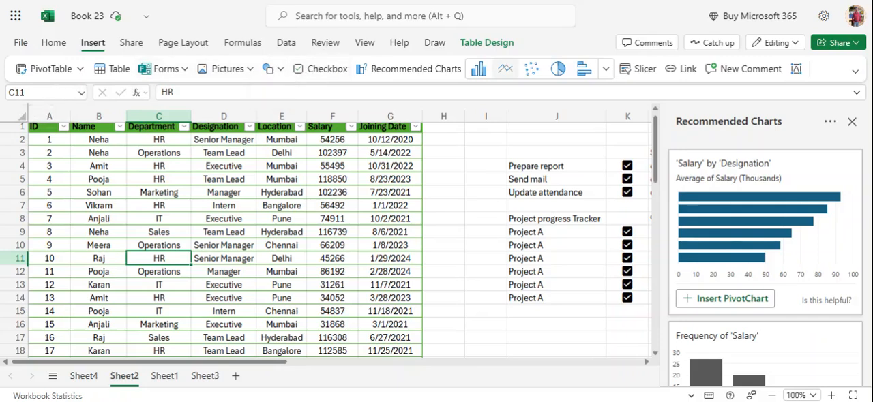
pyautogui.click(644, 69)
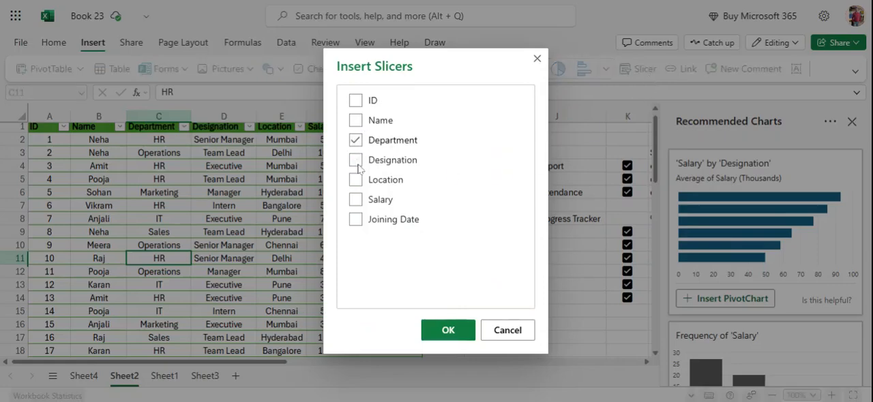
pyautogui.click(356, 160)
pyautogui.click(447, 332)
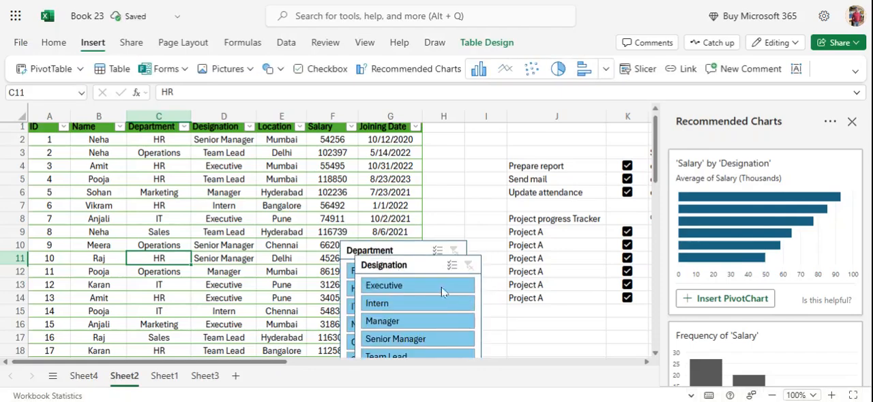
# - Move the Designation slicer to about columns N to Q and the Department slicer over columns J to L, and close the Recommended Charts pane
pyautogui.click(421, 265)
pyautogui.moveTo(421, 265); pyautogui.dragTo(609, 146)
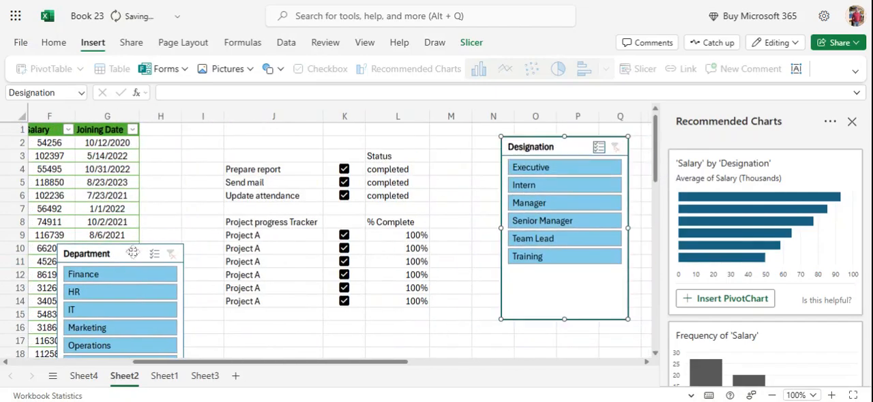
pyautogui.moveTo(134, 255); pyautogui.dragTo(315, 175)
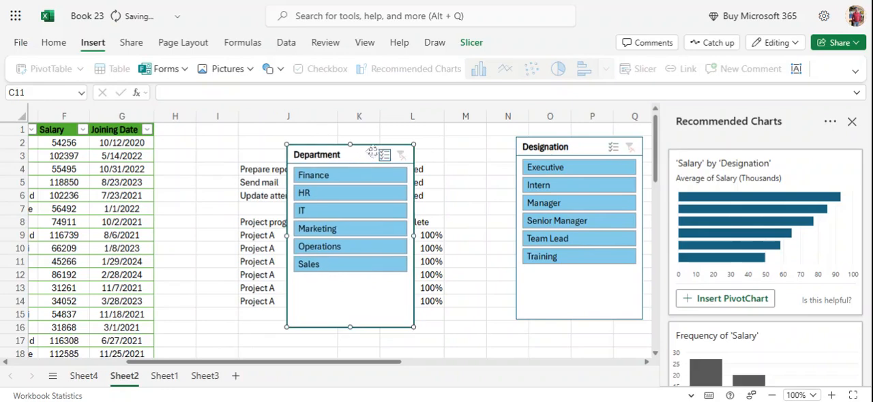
pyautogui.click(851, 123)
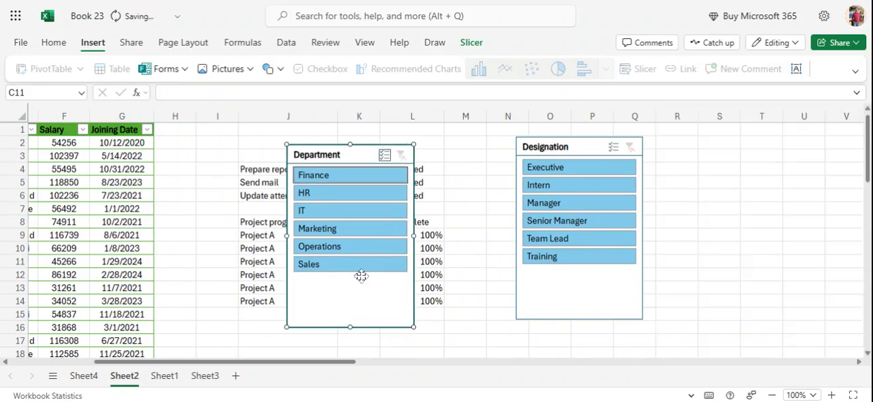
pyautogui.hscroll(-5, 195, 368)
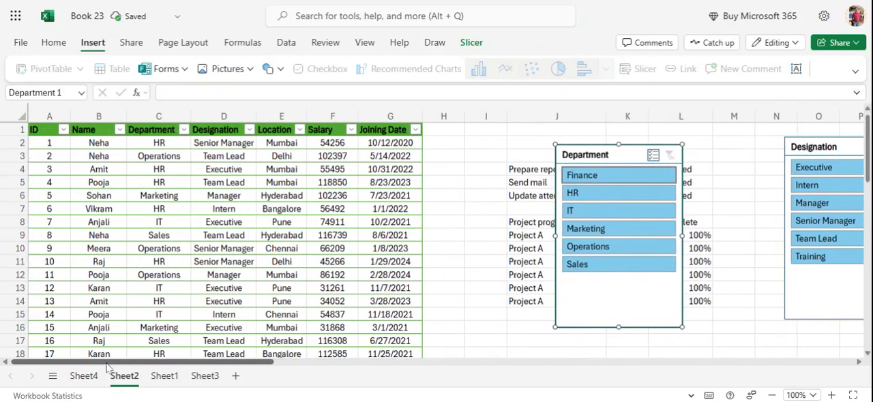
# - Filter the employee table to Intern with the Designation slicer and to every department except Operations with the Department slicer
pyautogui.click(823, 189)
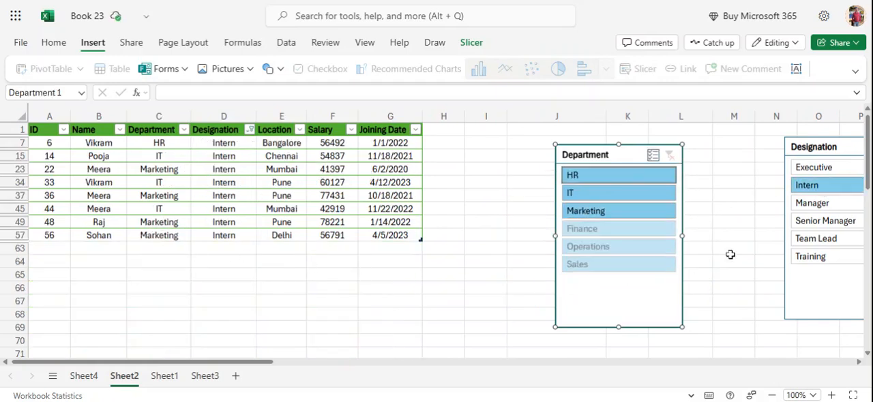
pyautogui.click(612, 267)
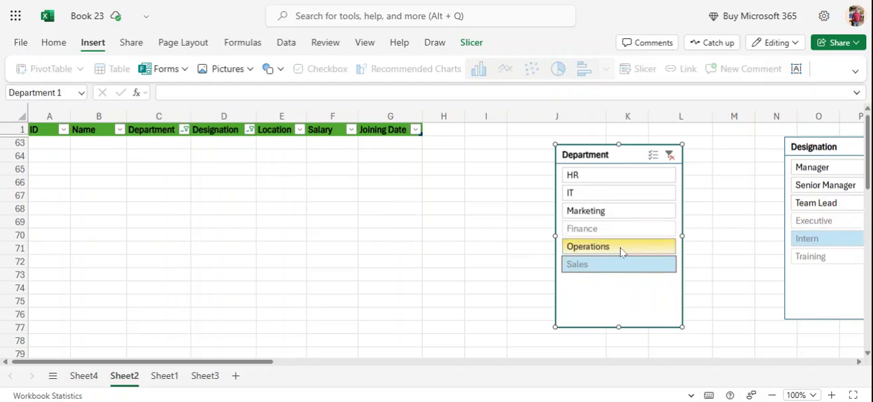
pyautogui.click(600, 267)
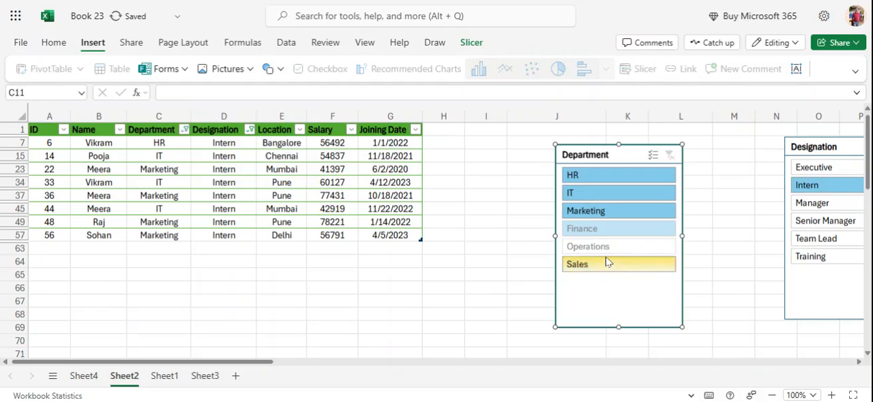
pyautogui.click(722, 261)
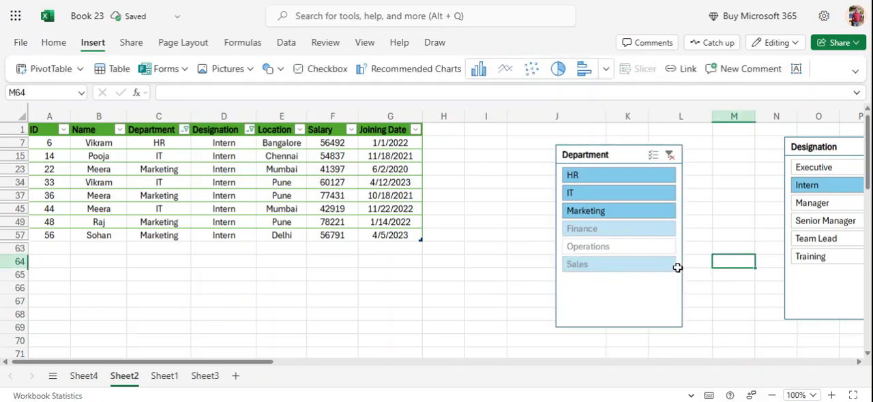
# - Filter the employee table on Sheet2 to both Executive and Intern with the Designation slicer, and look through the filtered rows
pyautogui.click(820, 172)
pyautogui.click(822, 185)
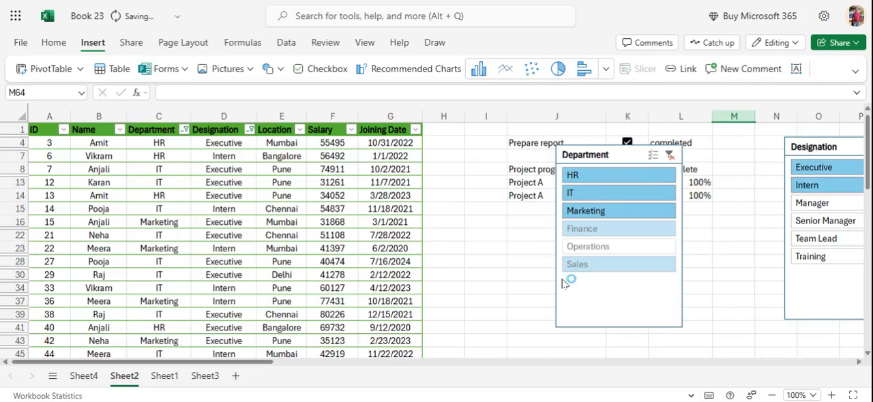
pyautogui.scroll(-1, 493, 261)
pyautogui.scroll(1, 492, 261)
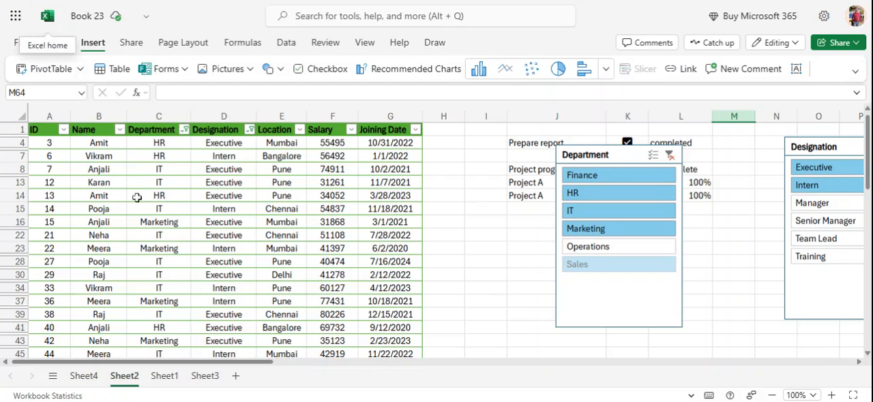
# - Clear only the contents of Department cell C16 in the employee table
pyautogui.click(136, 222)
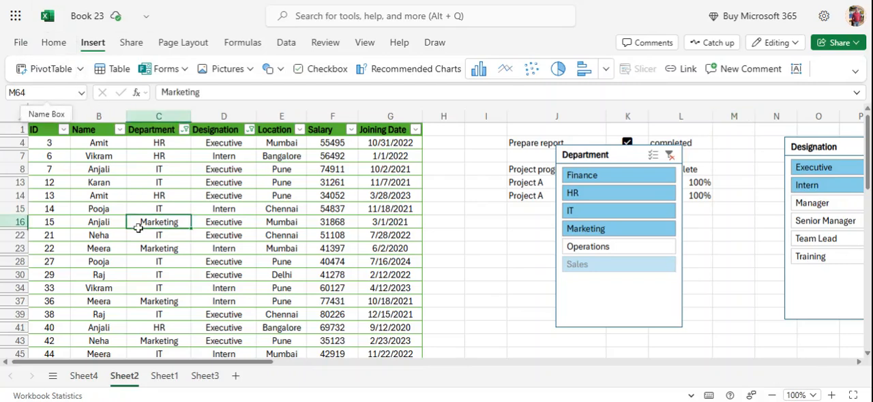
pyautogui.click(55, 43)
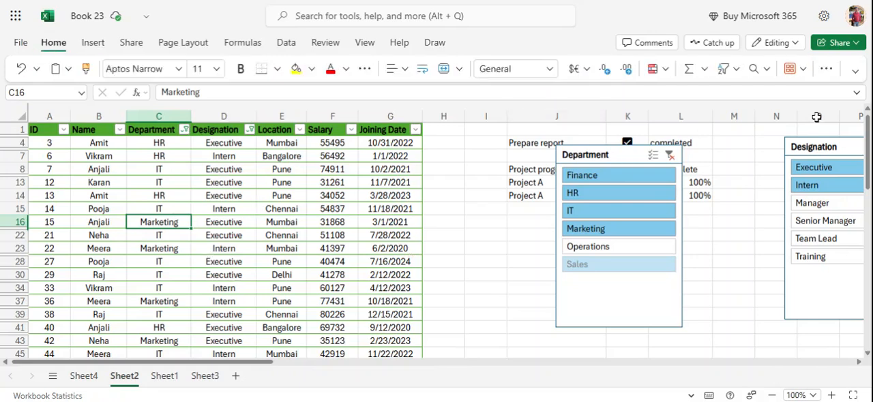
pyautogui.click(824, 75)
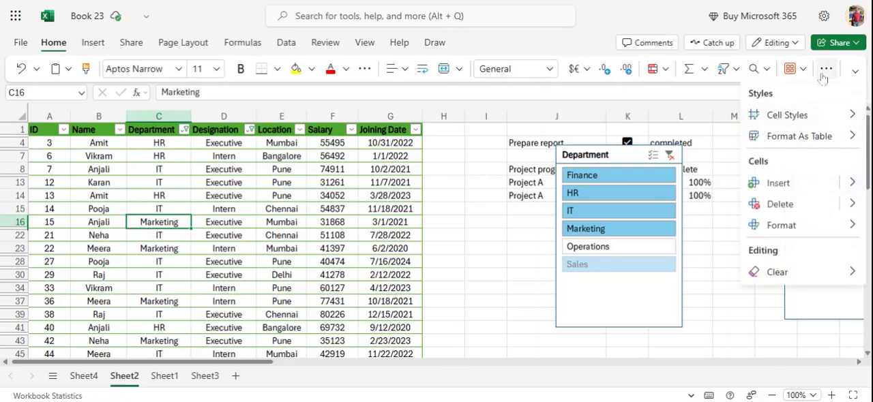
pyautogui.moveTo(785, 281)
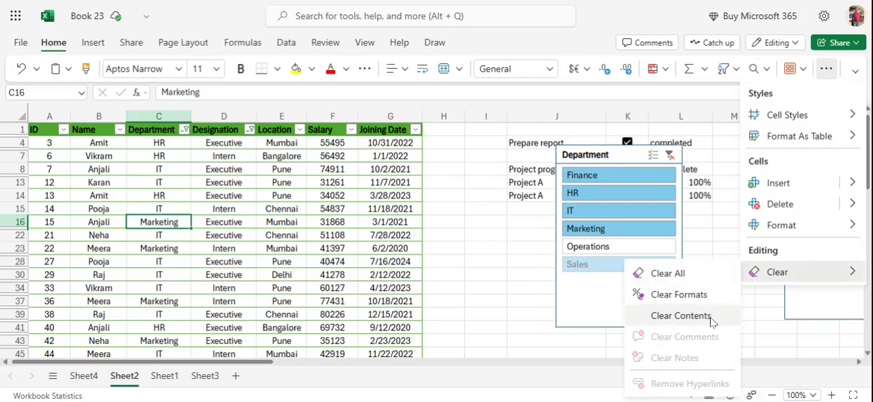
pyautogui.click(682, 316)
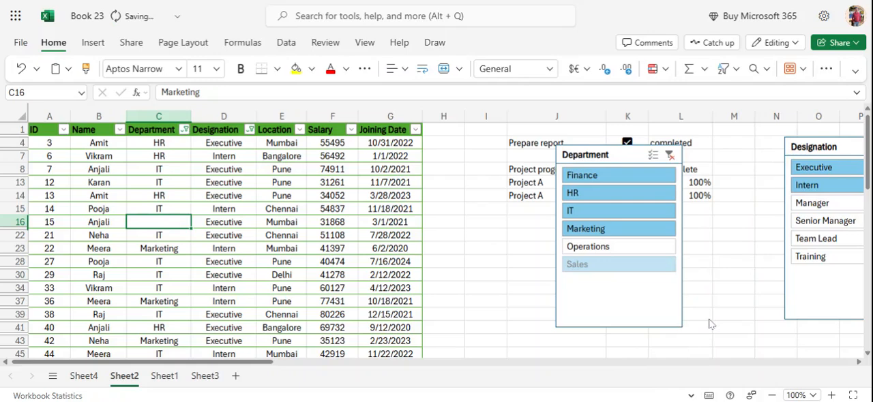
# - Select all the employee table's data and clear only its formats
pyautogui.click(261, 258)
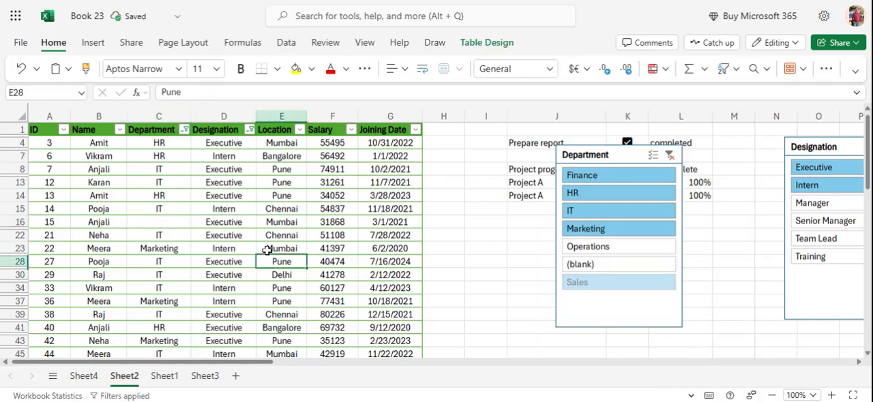
pyautogui.hotkey('ctrl', 'a')
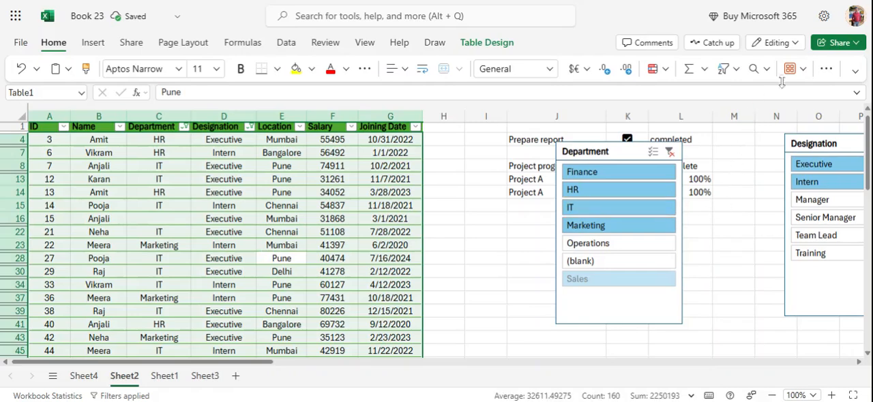
pyautogui.click(831, 71)
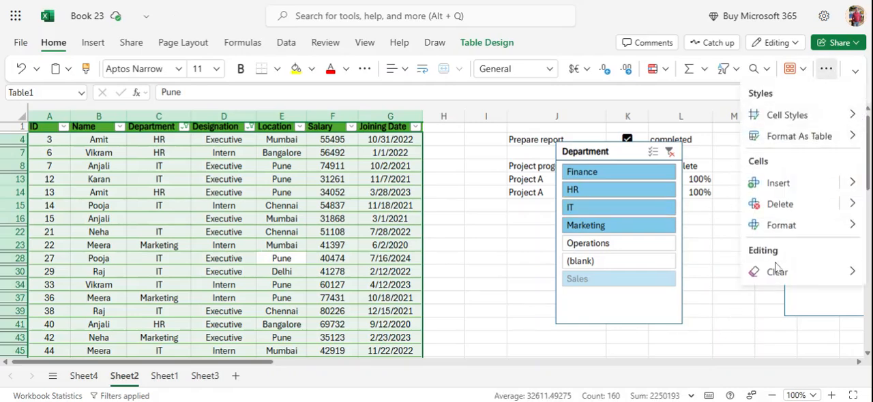
pyautogui.moveTo(777, 275)
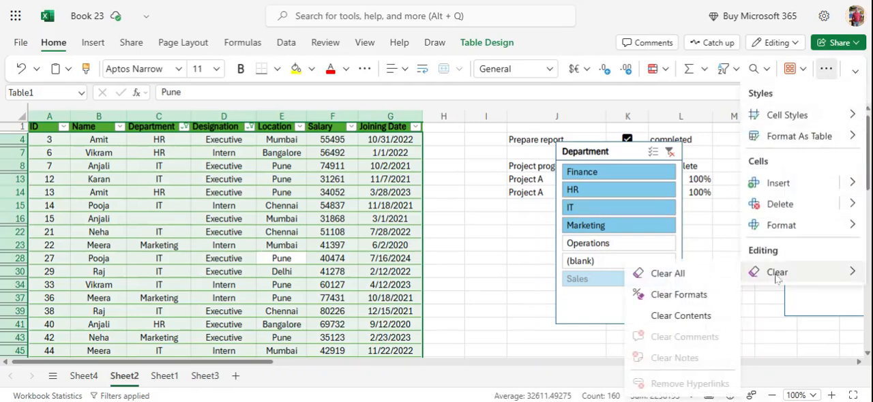
pyautogui.click(677, 298)
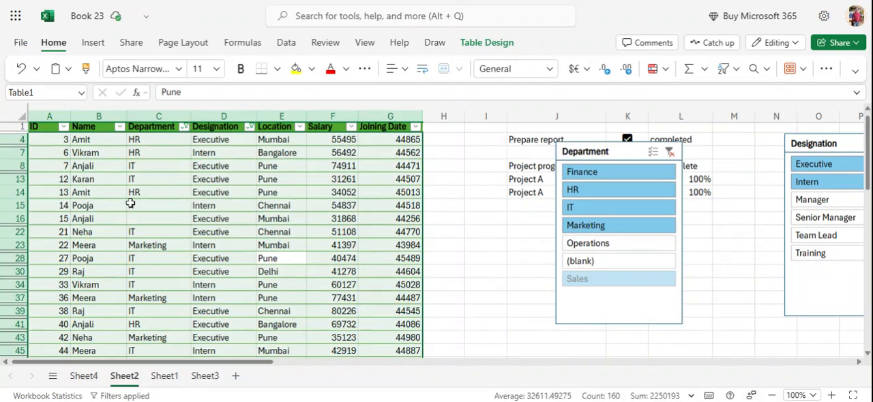
# - Clear the contents of the selected employee table data, and apply Clear All to the same range
pyautogui.click(826, 69)
pyautogui.moveTo(775, 276)
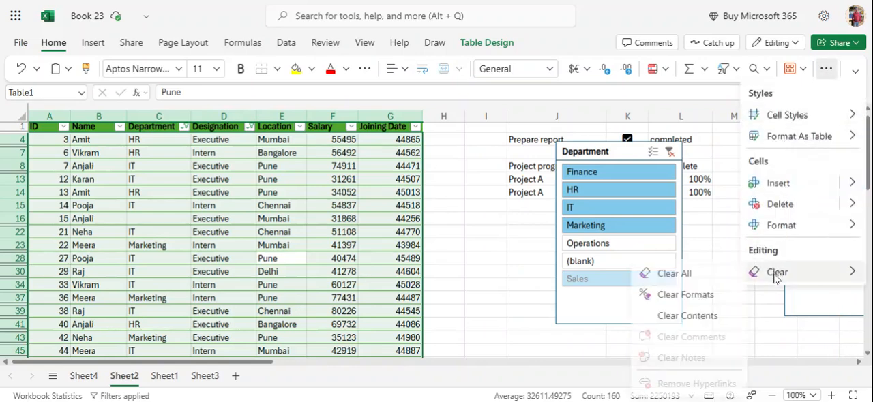
pyautogui.click(700, 315)
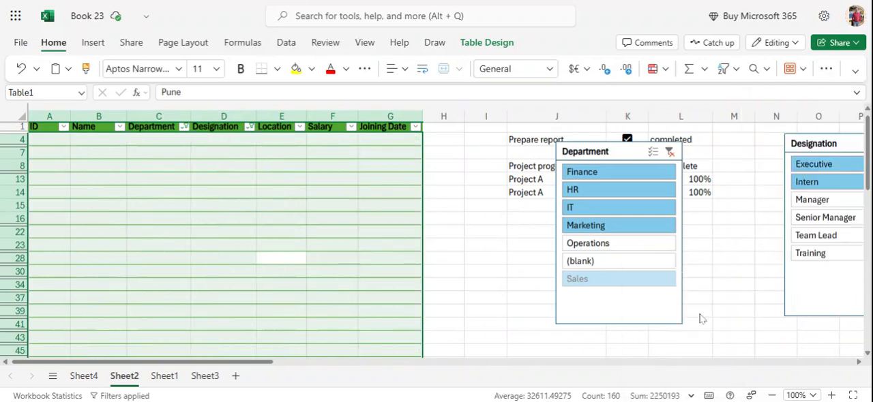
pyautogui.click(825, 69)
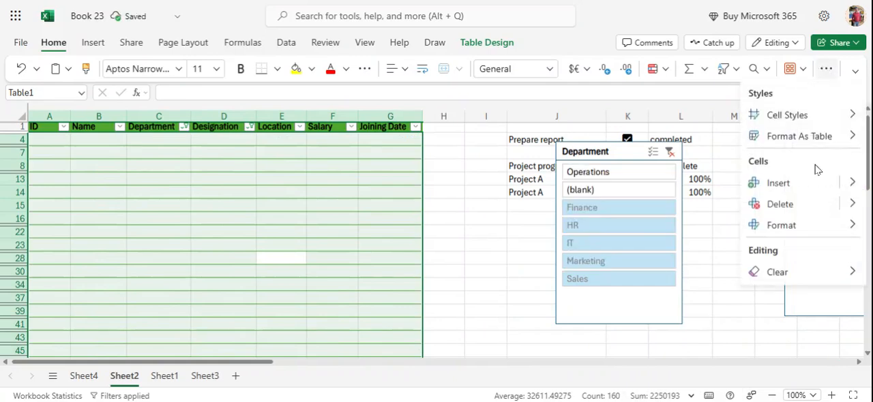
pyautogui.click(785, 273)
pyautogui.click(685, 274)
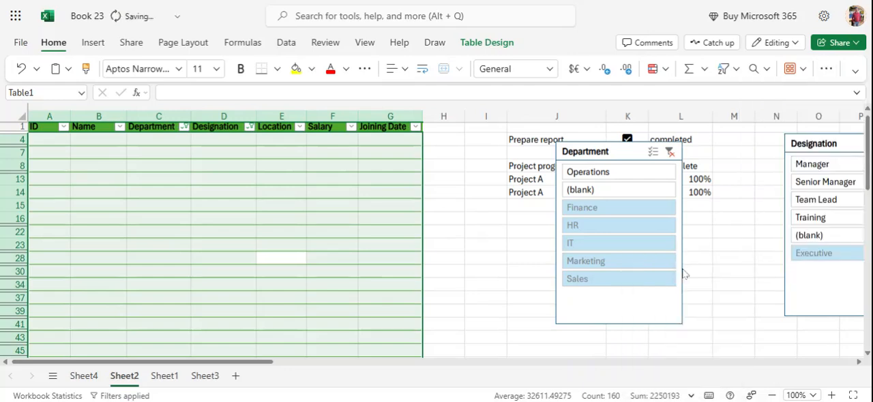